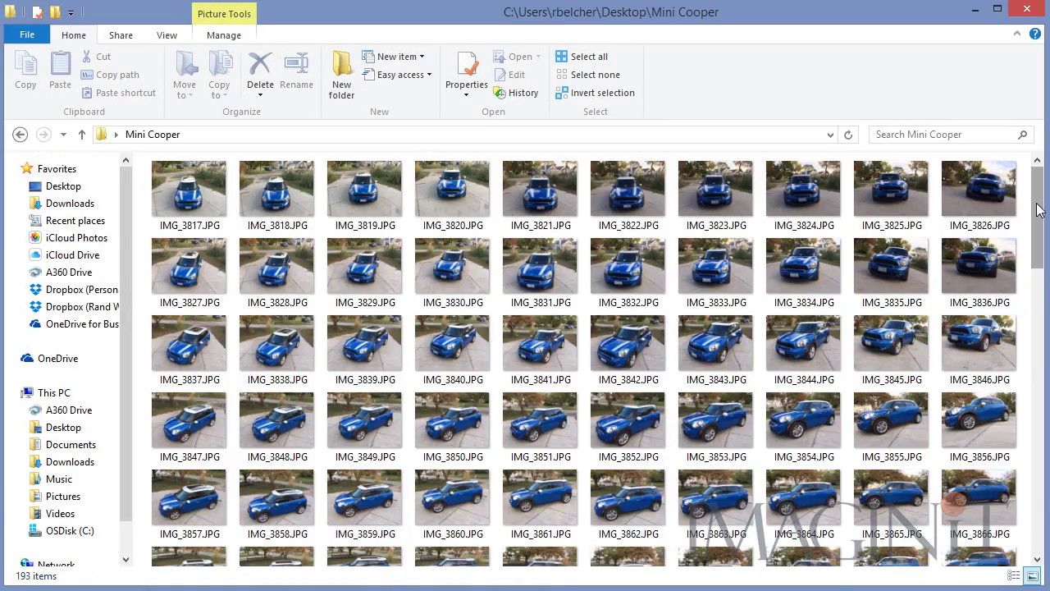
# Open a photo from the Mini Cooper folder and page through the photos that follow it.
pyautogui.moveTo(1038, 209); pyautogui.dragTo(1027, 167)
pyautogui.doubleClick(212, 422)
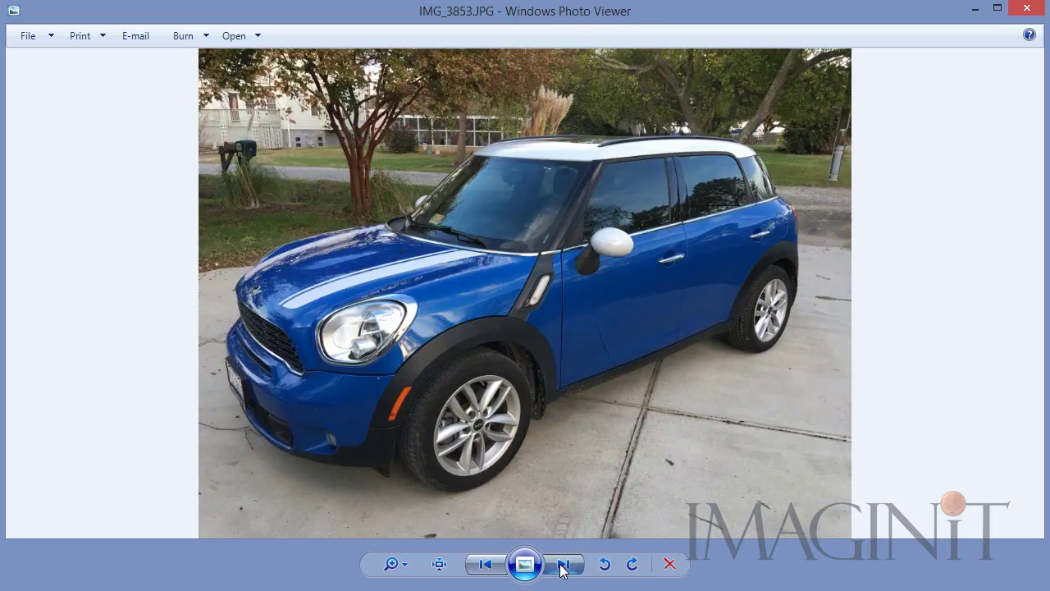
pyautogui.click(562, 565)
pyautogui.click(563, 564)
pyautogui.click(563, 564)
pyautogui.click(563, 564)
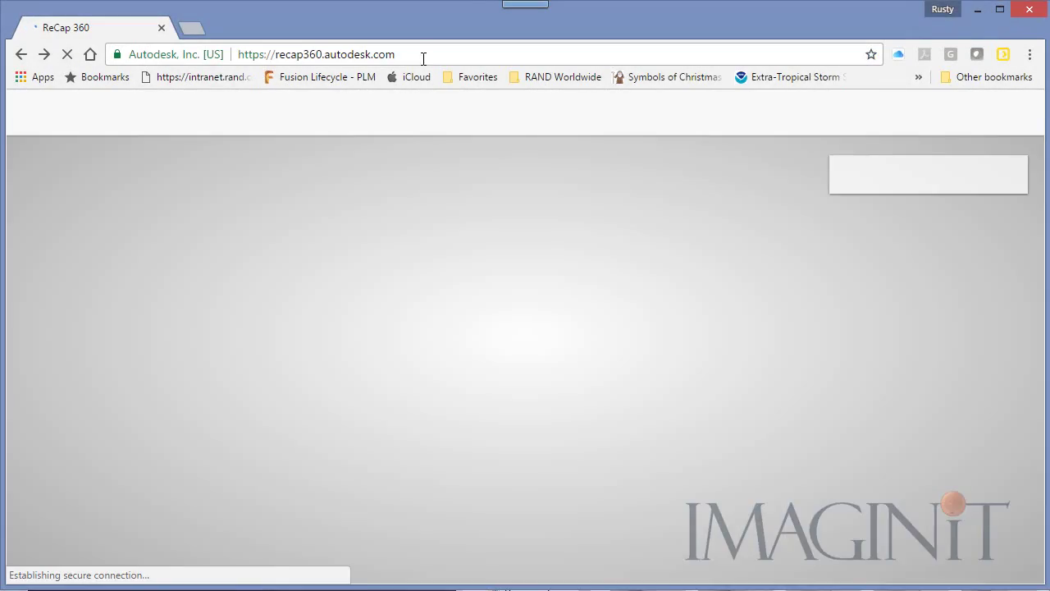
# Switch to ReCap 360 at recap360.autodesk.com and start a photo-to-3D project with all the photos from the Mini Cooper folder.
pyautogui.click(245, 54)
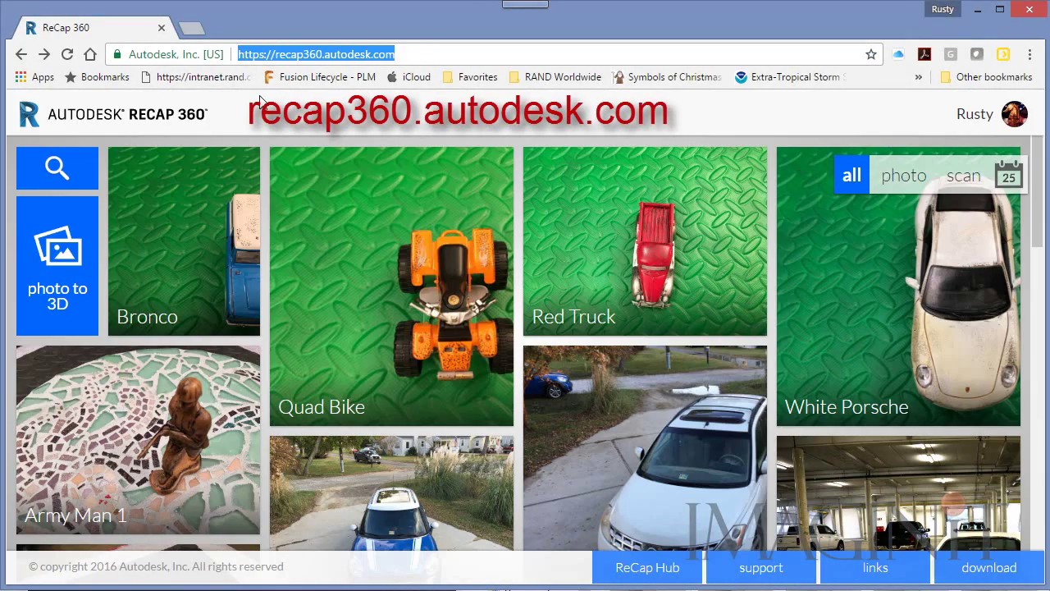
pyautogui.click(70, 281)
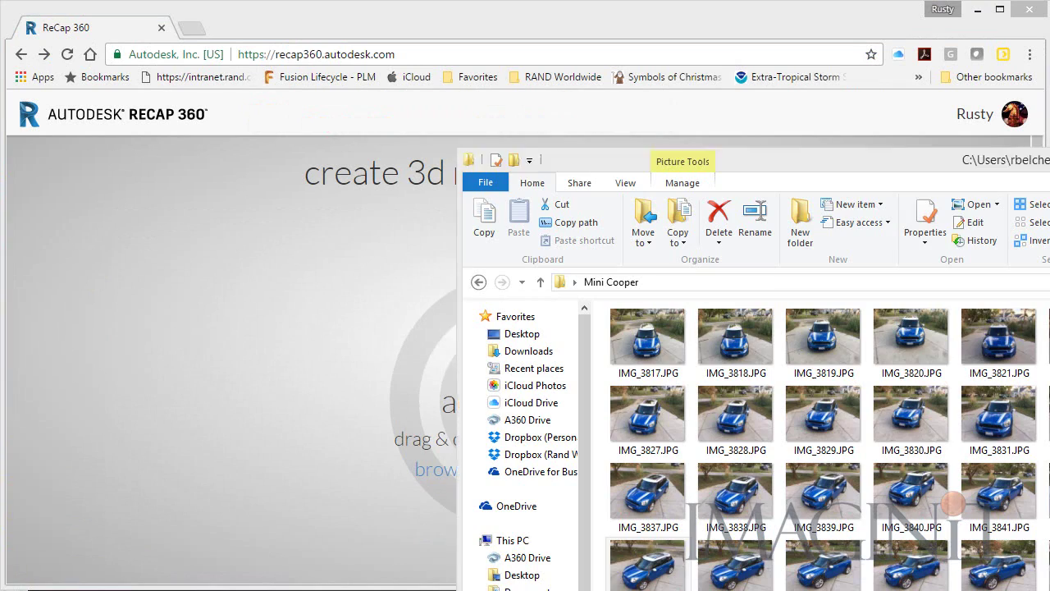
pyautogui.click(663, 351)
pyautogui.hotkey('ctrl', 'a')
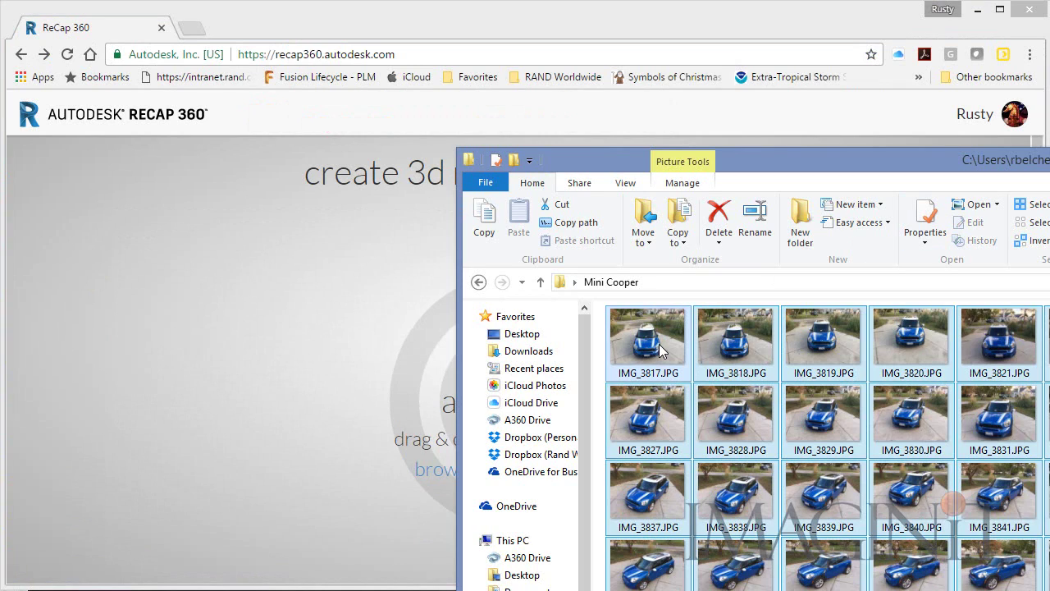
pyautogui.moveTo(588, 162); pyautogui.dragTo(802, 125)
pyautogui.moveTo(725, 375); pyautogui.dragTo(512, 425)
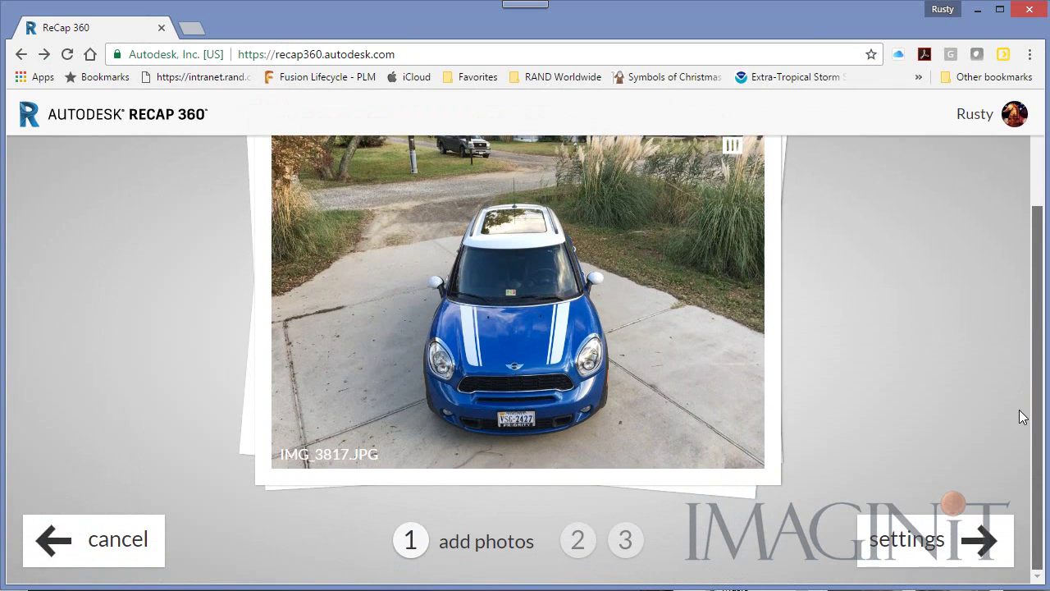
# Name the new project Mini Cooper and choose the Ultra mesh quality.
pyautogui.click(905, 551)
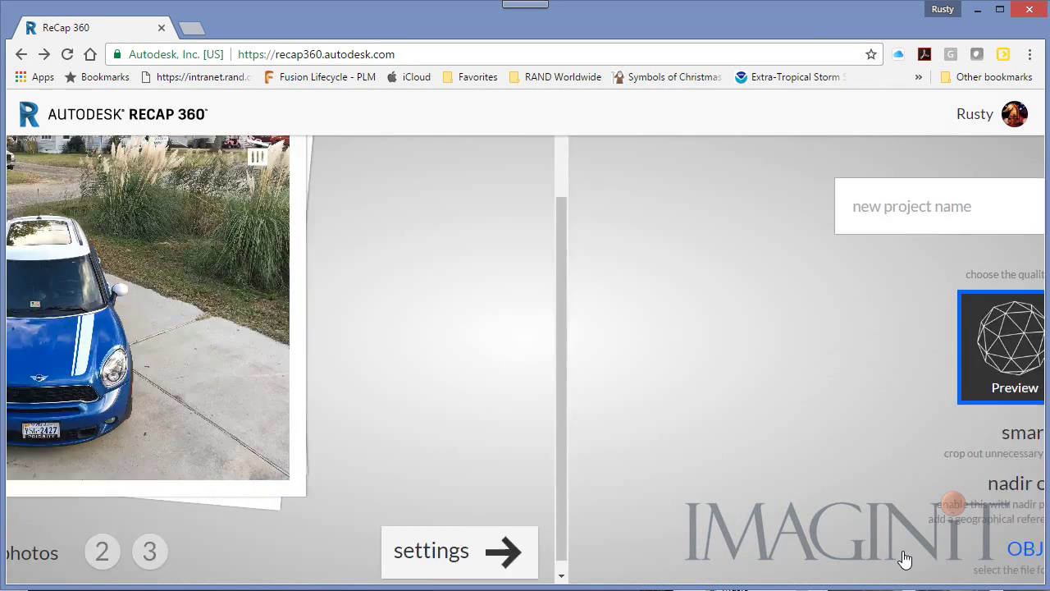
pyautogui.write('Mini C')
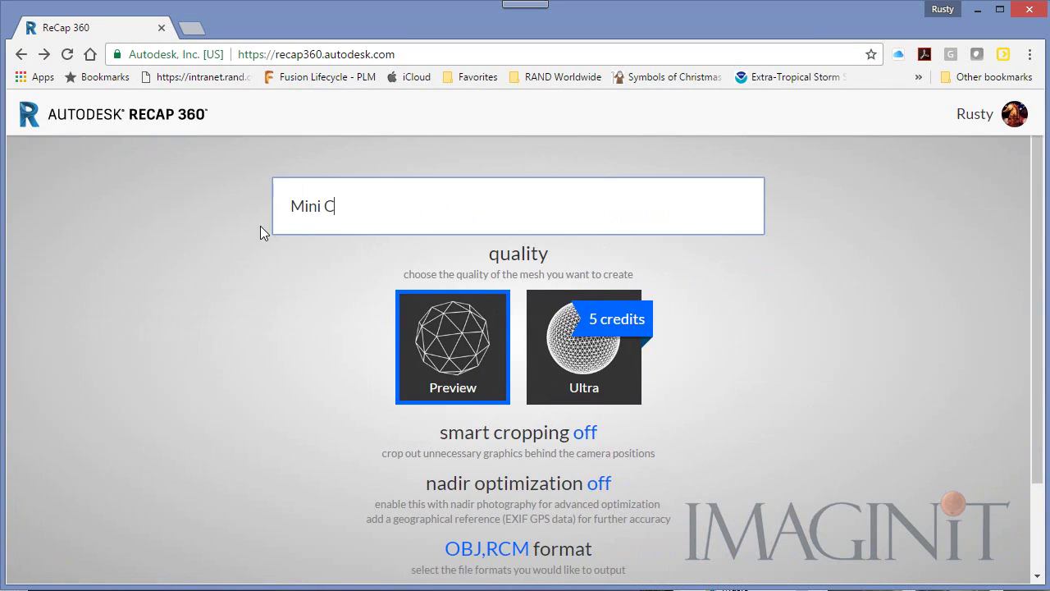
pyautogui.write('ooper')
pyautogui.click(587, 361)
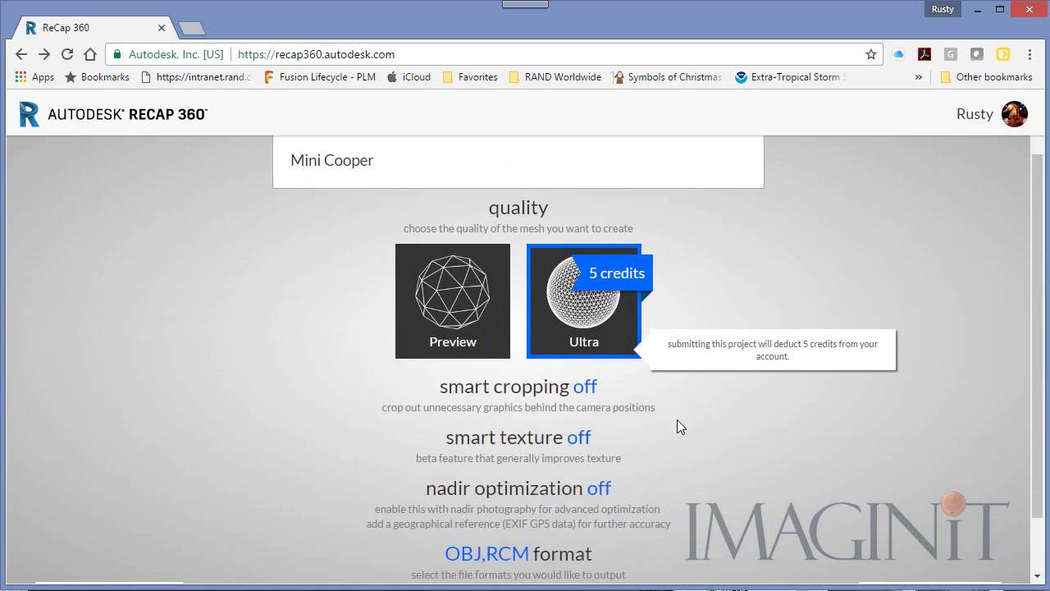
# Turn on smart cropping and smart texture for the project.
pyautogui.scroll(-1, 623, 352)
pyautogui.click(579, 402)
pyautogui.click(587, 332)
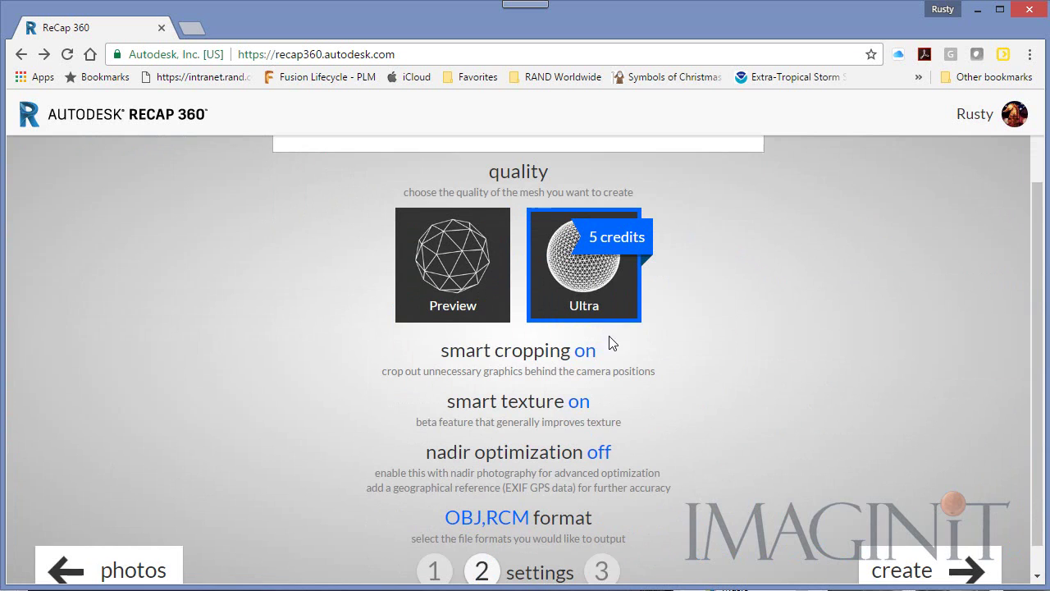
# Add FBX, RCS and ortho to the OBJ and RCM output formats and create the project.
pyautogui.scroll(-1, 1039, 313)
pyautogui.click(450, 480)
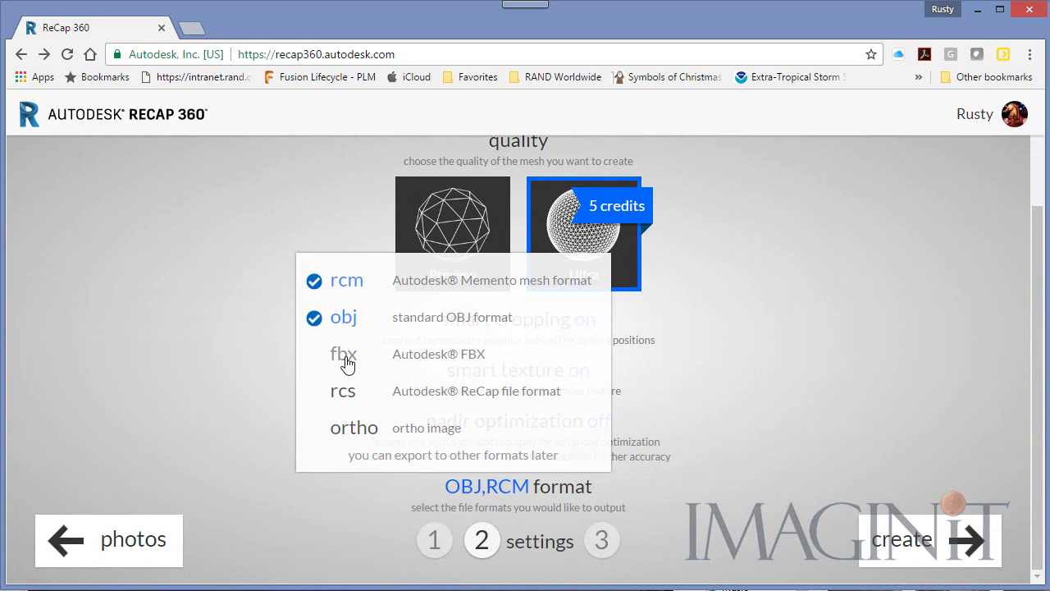
pyautogui.click(351, 429)
pyautogui.click(733, 432)
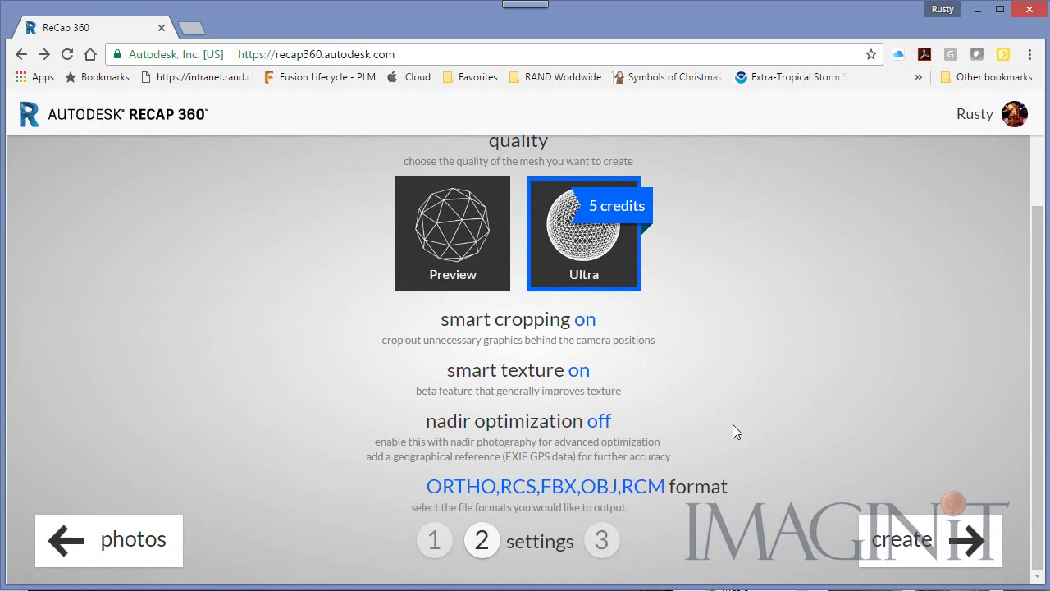
pyautogui.click(925, 545)
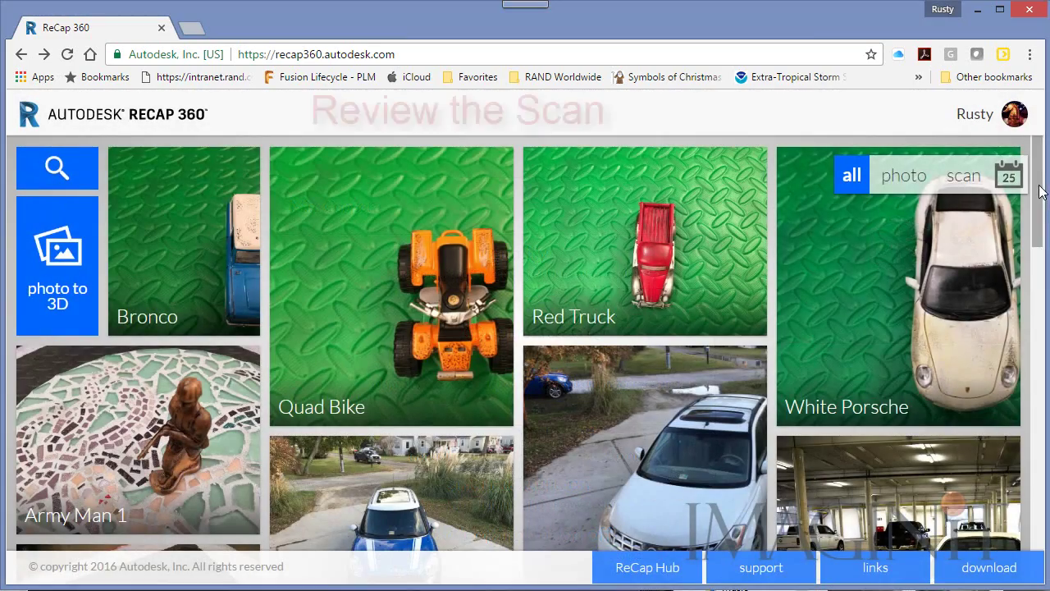
# Open the finished Mini Cooper project and examine the 3D model of the car from several angles.
pyautogui.scroll(-2, 1046, 226)
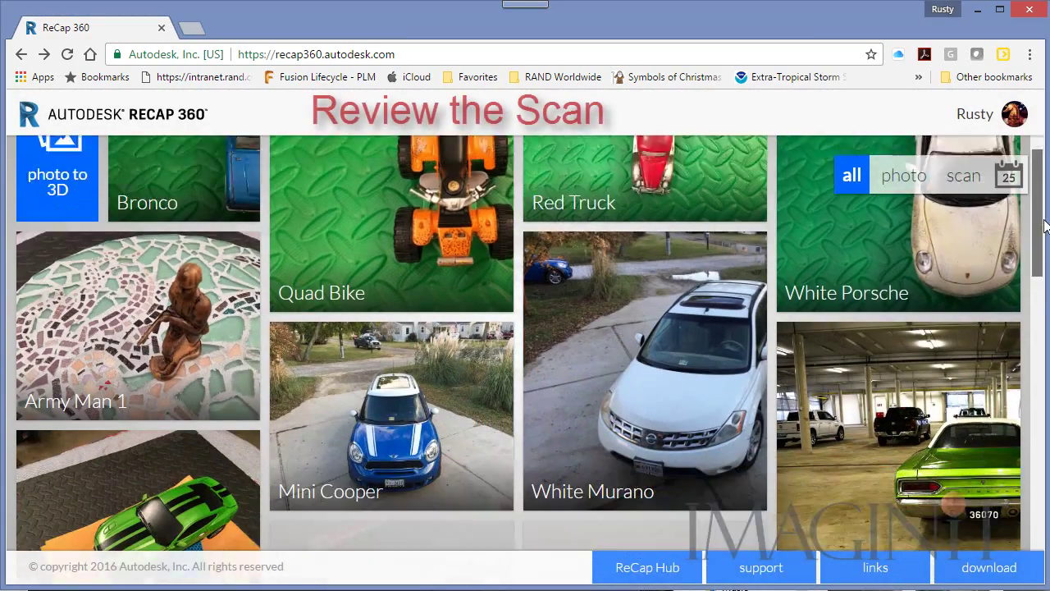
pyautogui.scroll(-2, 1046, 226)
pyautogui.click(392, 264)
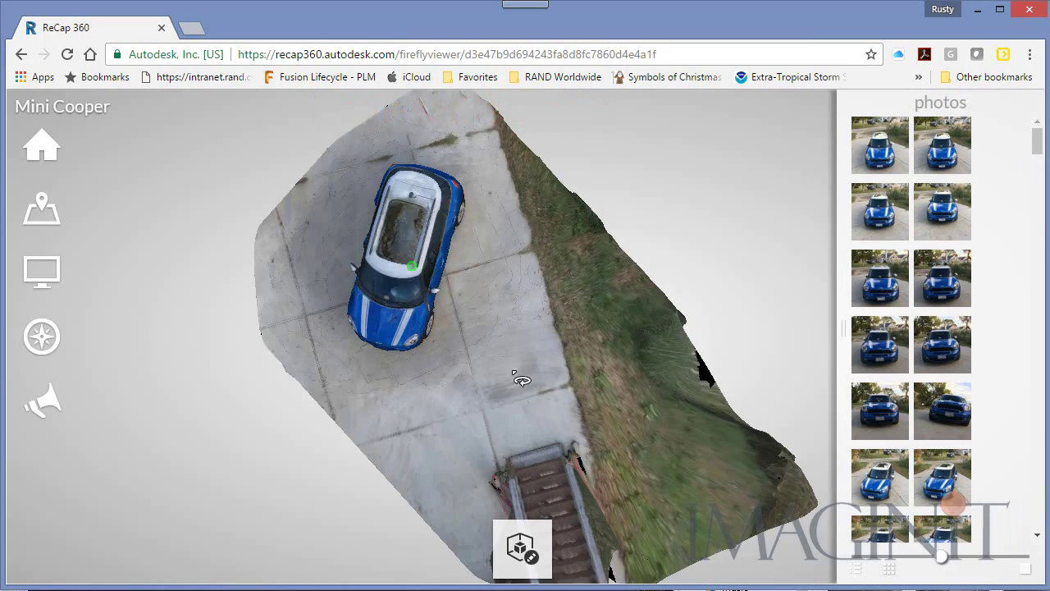
pyautogui.moveTo(516, 375); pyautogui.dragTo(438, 271)
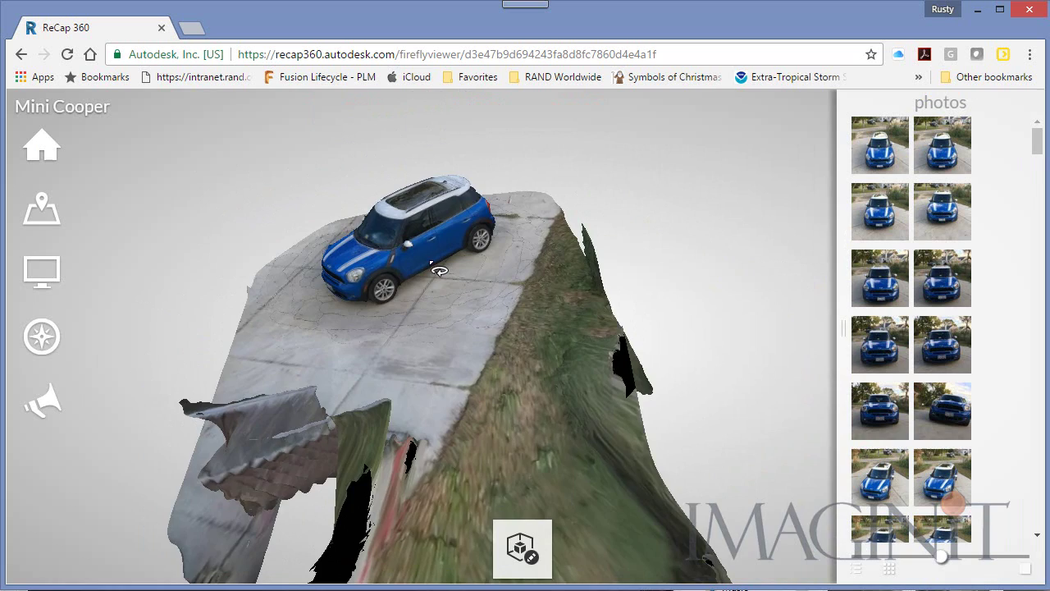
pyautogui.scroll(5, 434, 283)
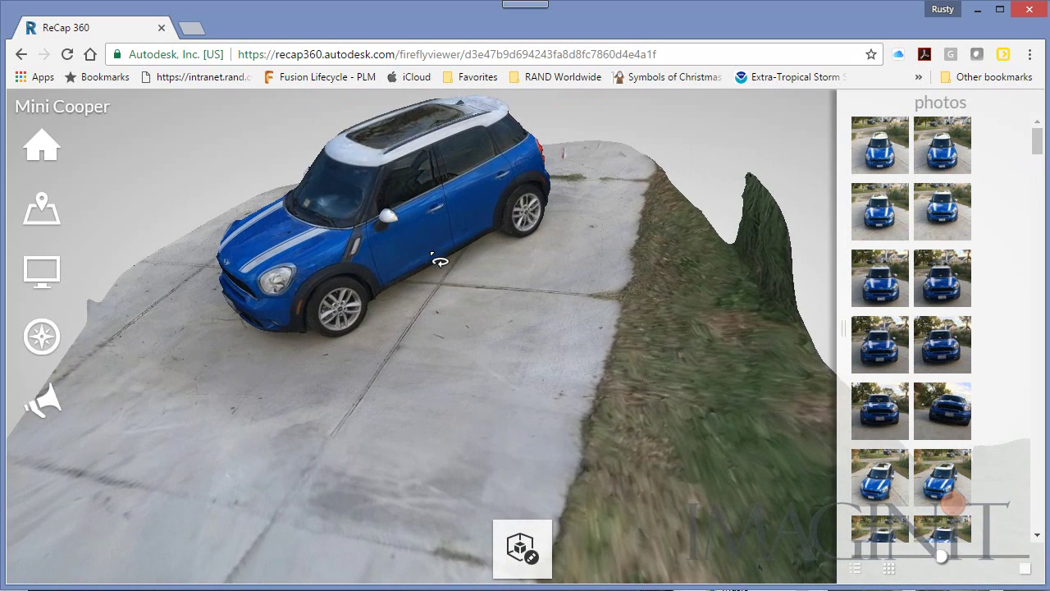
pyautogui.moveTo(438, 245); pyautogui.dragTo(758, 422)
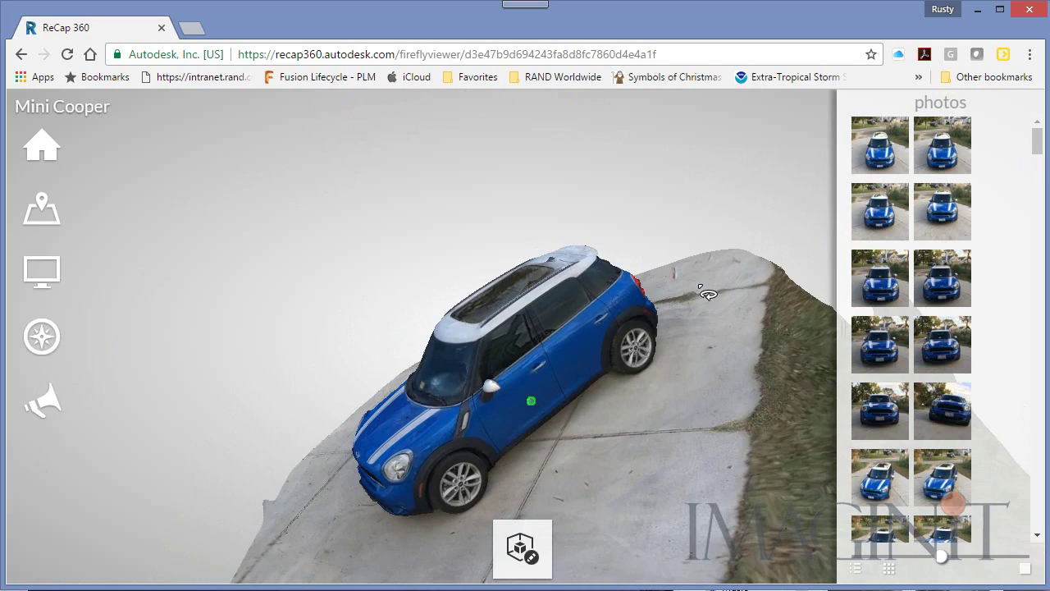
pyautogui.moveTo(707, 294); pyautogui.dragTo(688, 443)
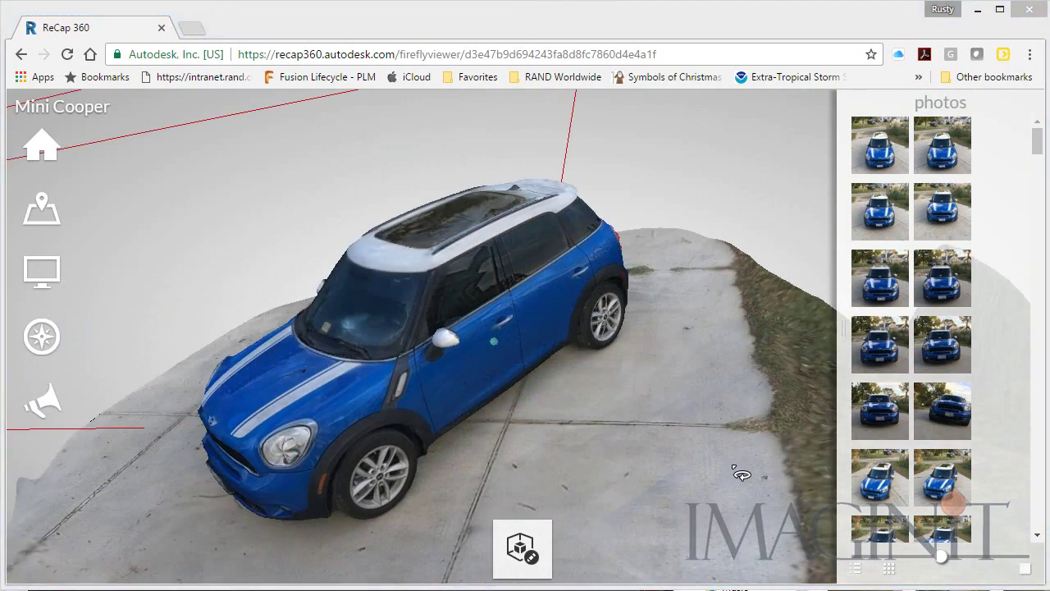
# Return to the project gallery and download the Mini Cooper scan in rcs format.
pyautogui.click(21, 54)
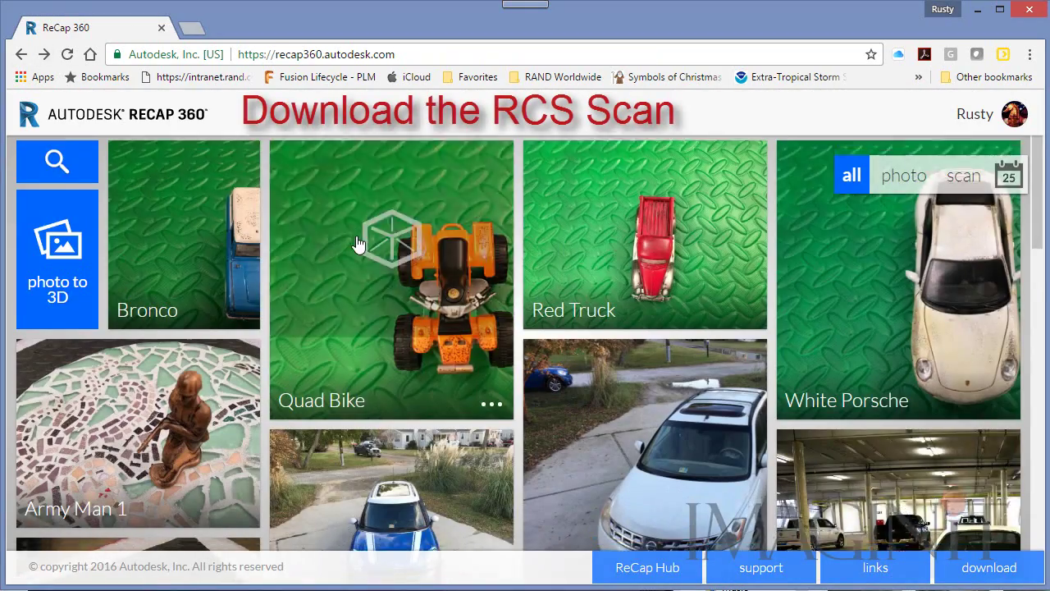
pyautogui.scroll(-3, 493, 410)
pyautogui.click(491, 445)
pyautogui.click(468, 381)
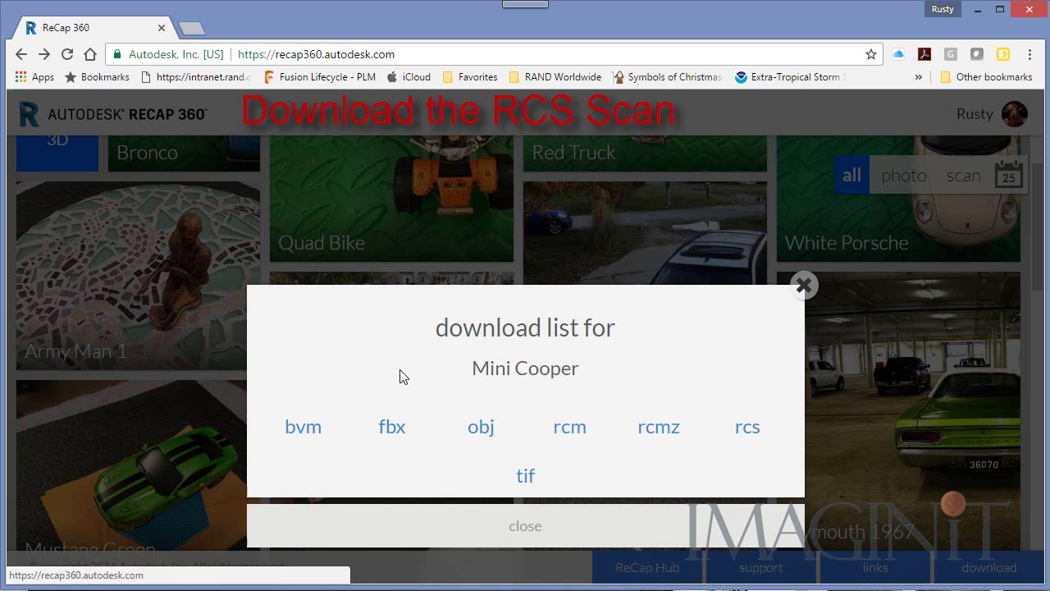
pyautogui.click(747, 428)
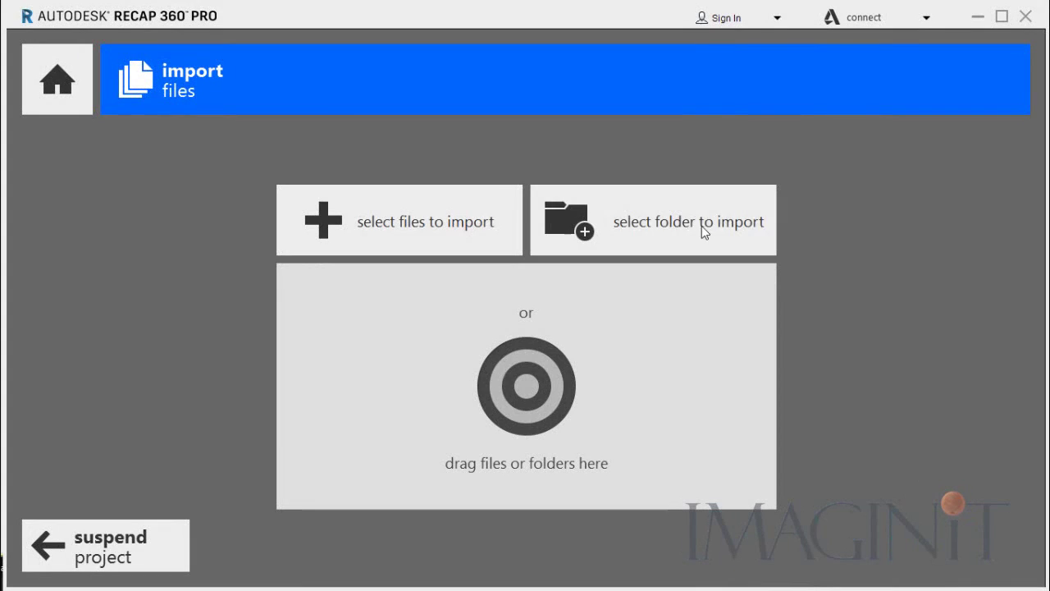
# Switch to ReCap 360 Pro, import Mini Cooper.rcs and launch the project.
pyautogui.click(373, 224)
pyautogui.click(197, 142)
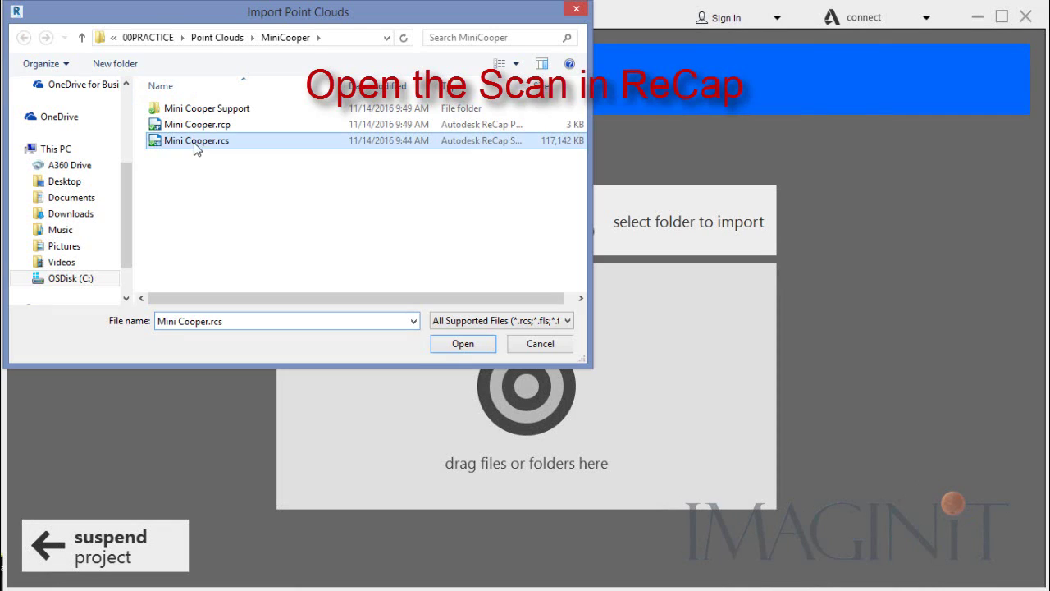
pyautogui.click(460, 344)
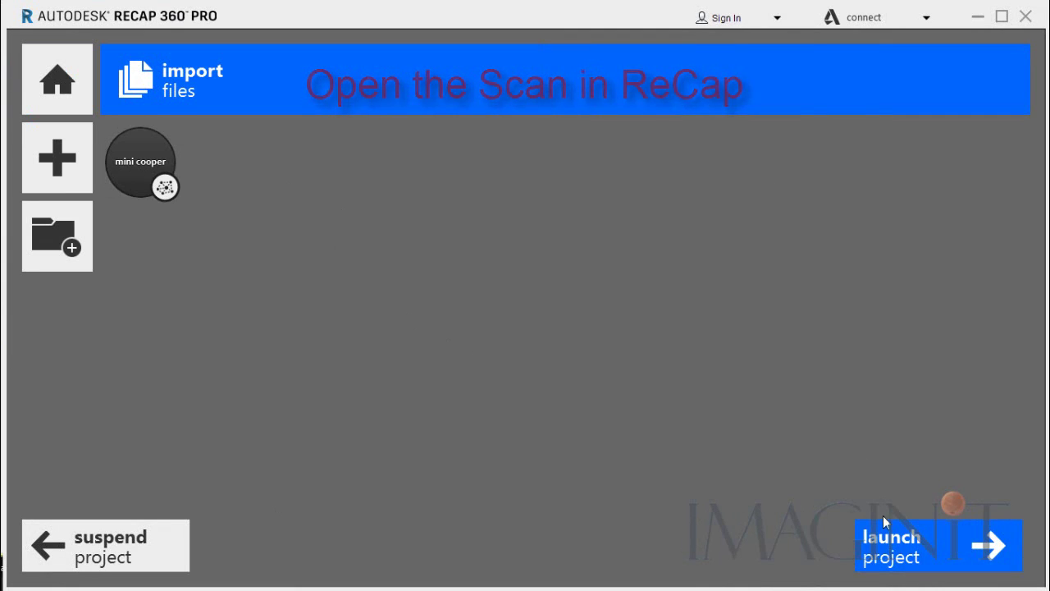
pyautogui.click(883, 543)
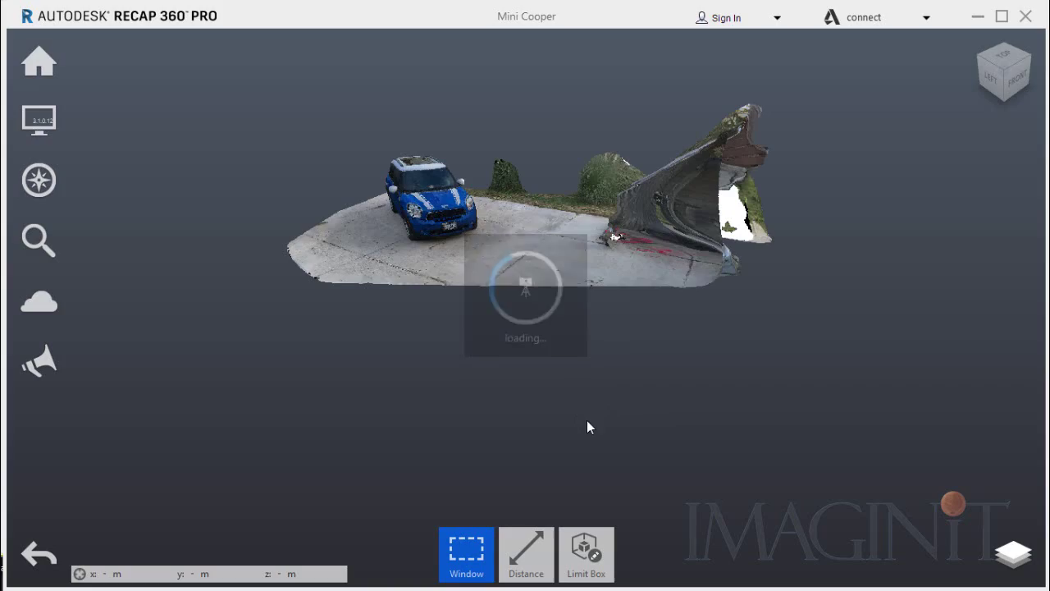
# Update the point cloud's origin to a point on the driveway beside the base of the car's front wheel.
pyautogui.moveTo(618, 419); pyautogui.dragTo(628, 451)
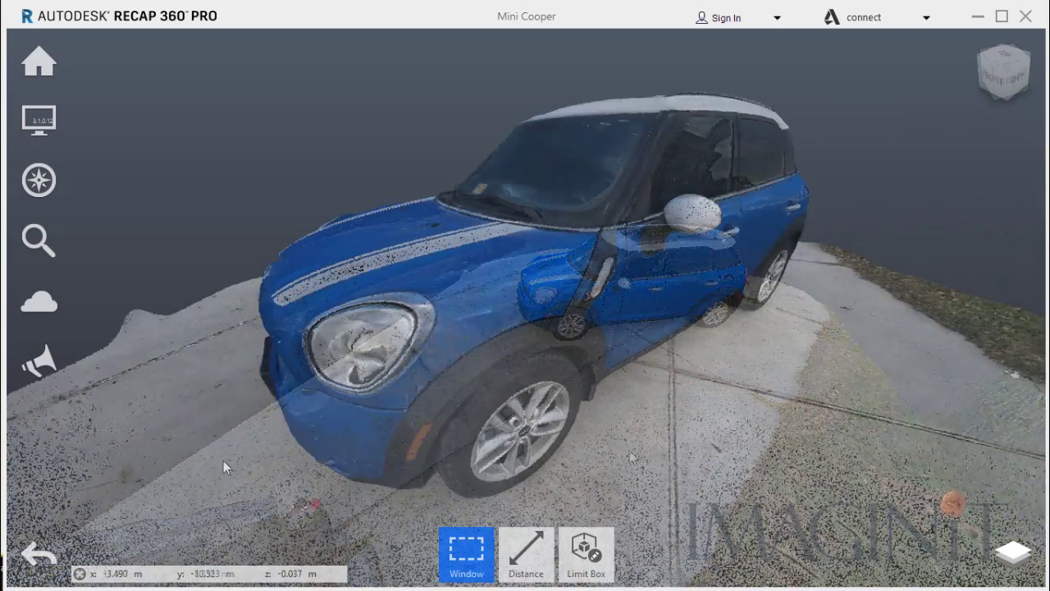
pyautogui.click(39, 121)
pyautogui.moveTo(231, 128)
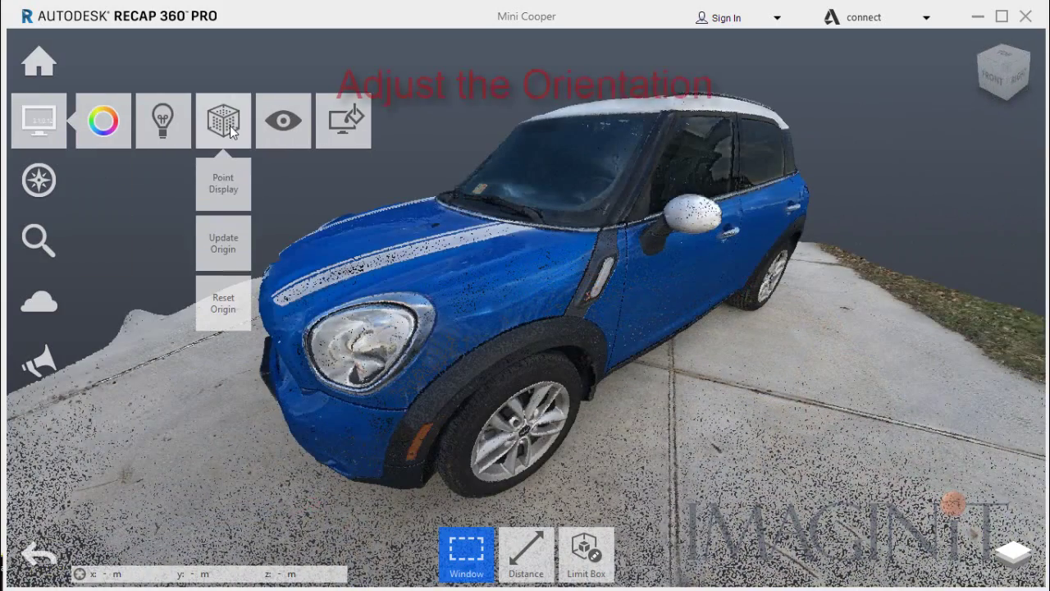
pyautogui.click(220, 261)
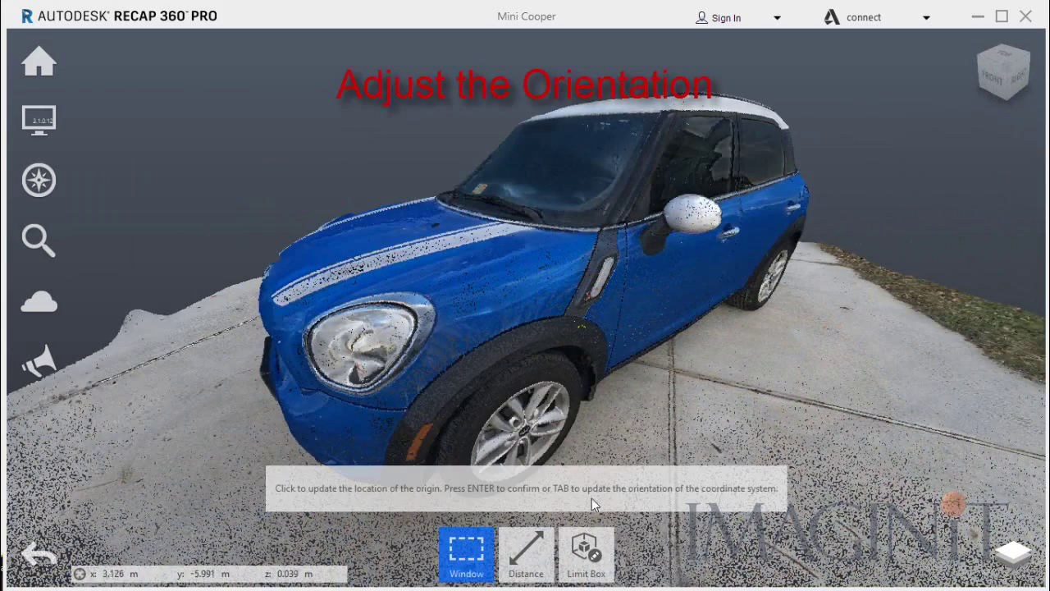
pyautogui.moveTo(631, 476); pyautogui.dragTo(656, 366, button='middle')
pyautogui.scroll(-1, 547, 400)
pyautogui.scroll(5, 547, 399)
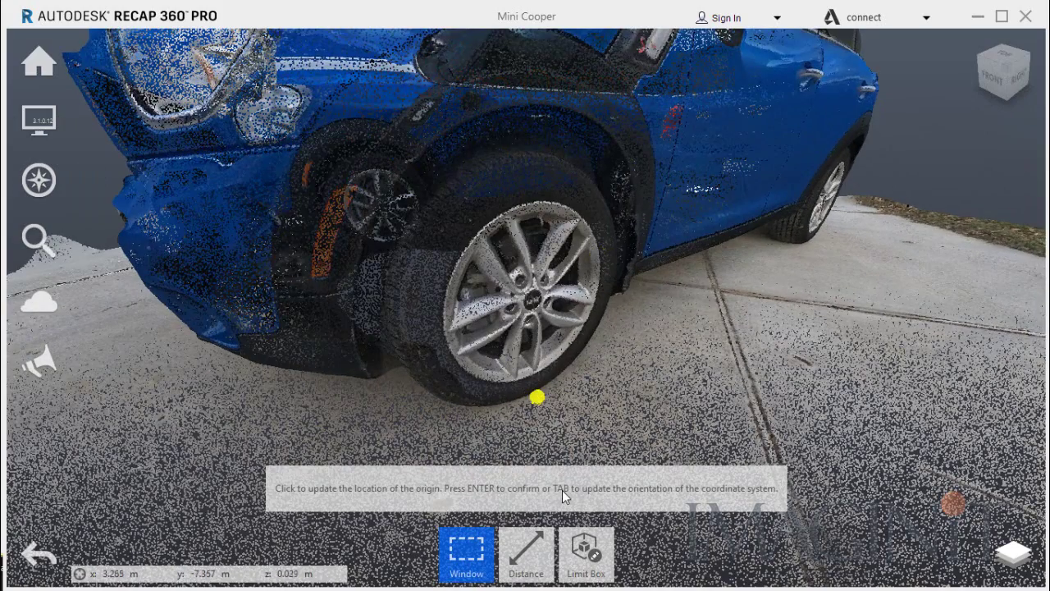
# Orient the coordinate system with the Z-axis set from the driveway surface and the X-axis from the front wheel's hub.
pyautogui.press('Tab')
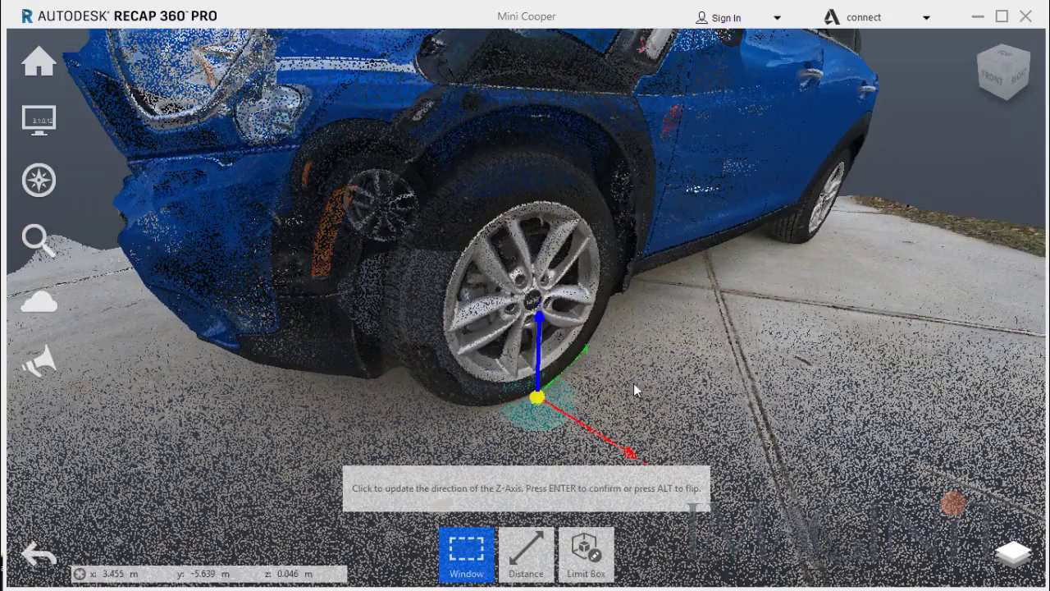
pyautogui.scroll(-1, 533, 305)
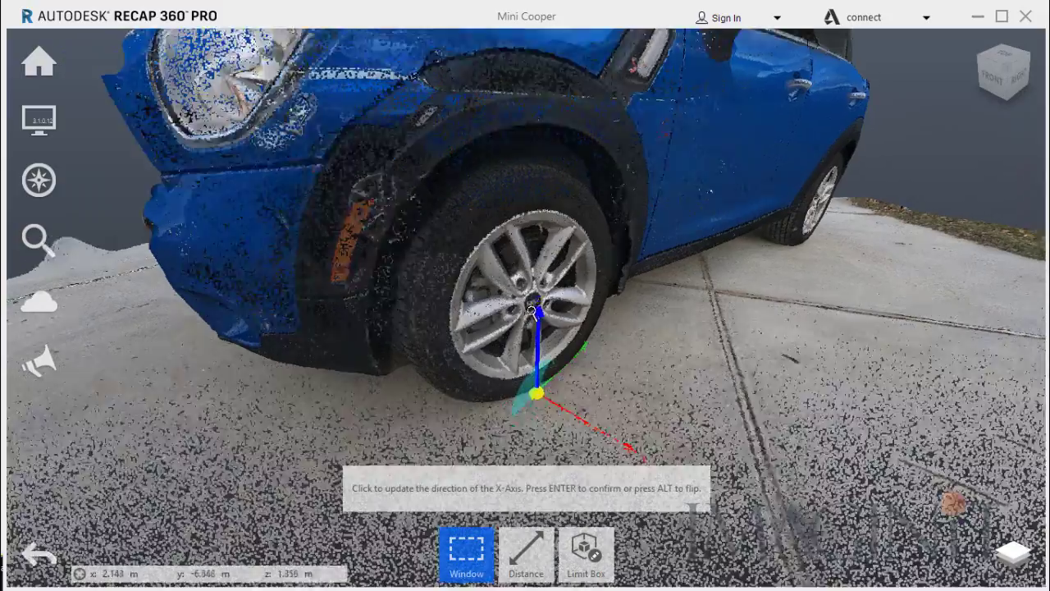
pyautogui.scroll(3, 534, 305)
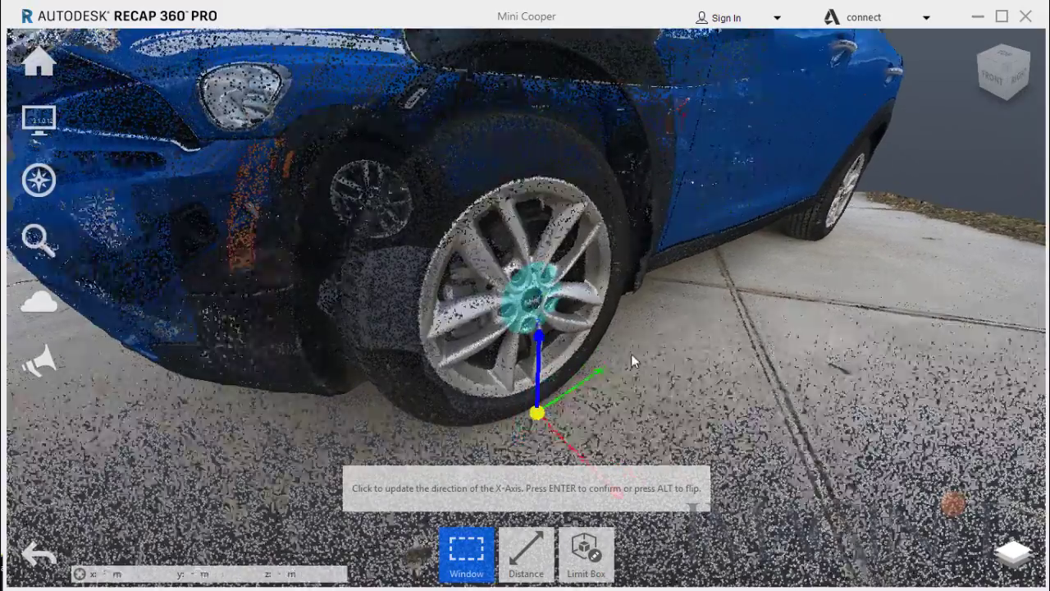
pyautogui.keyDown('shift'); pyautogui.moveTo(631, 353); pyautogui.dragTo(566, 404, button='middle'); pyautogui.keyUp('shift')
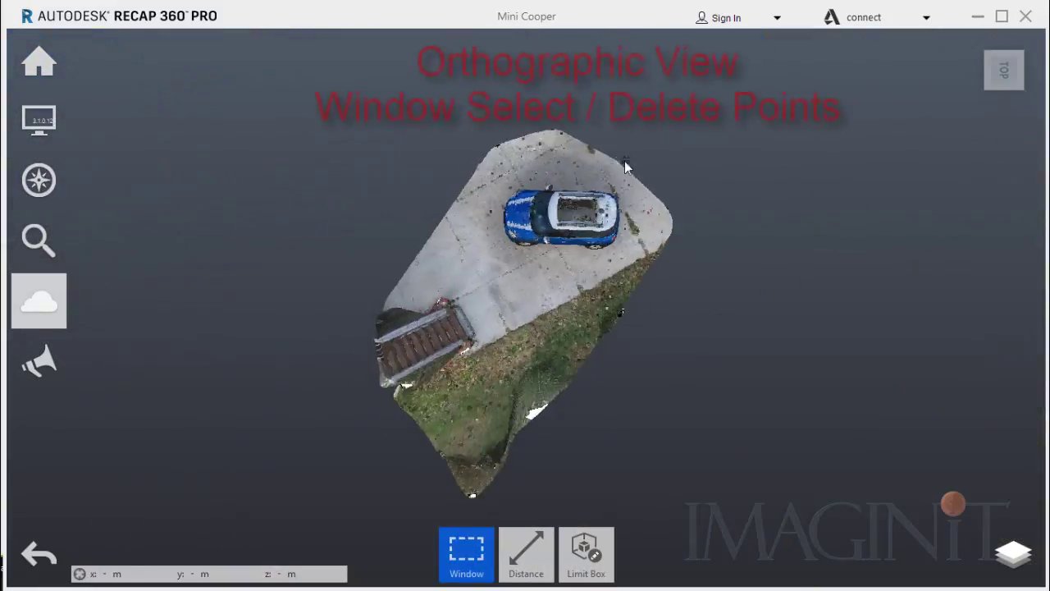
# Switch the top view of the point cloud to an orthographic view, with the car and driveway in sight.
pyautogui.scroll(2, 537, 172)
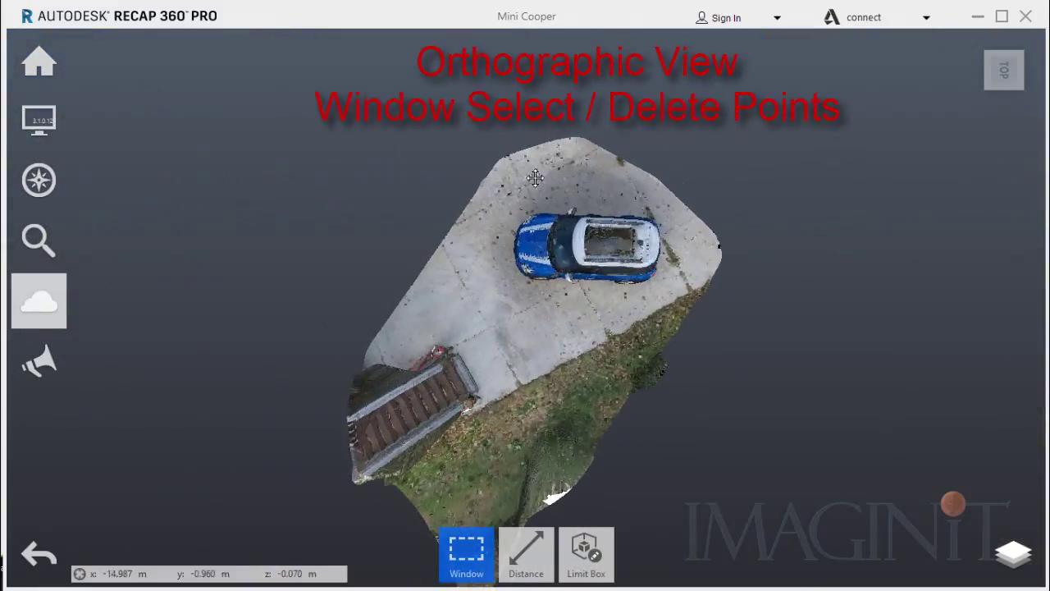
pyautogui.moveTo(39, 121)
pyautogui.moveTo(283, 124)
pyautogui.click(283, 311)
pyautogui.moveTo(549, 146); pyautogui.dragTo(456, 153, button='middle')
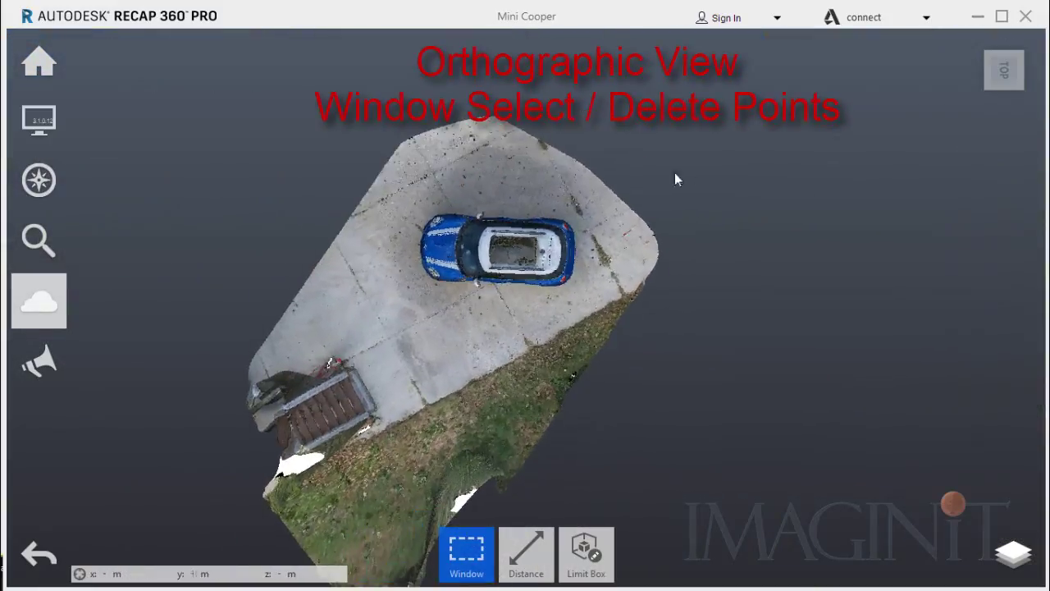
# Delete the driveway points behind the car and everything along its near side, including the steps and grass, using window selections.
pyautogui.moveTo(586, 409); pyautogui.dragTo(590, 408)
pyautogui.press('Delete')
pyautogui.scroll(1, 678, 391)
pyautogui.scroll(-3, 678, 391)
pyautogui.moveTo(643, 432); pyautogui.dragTo(724, 288, button='middle')
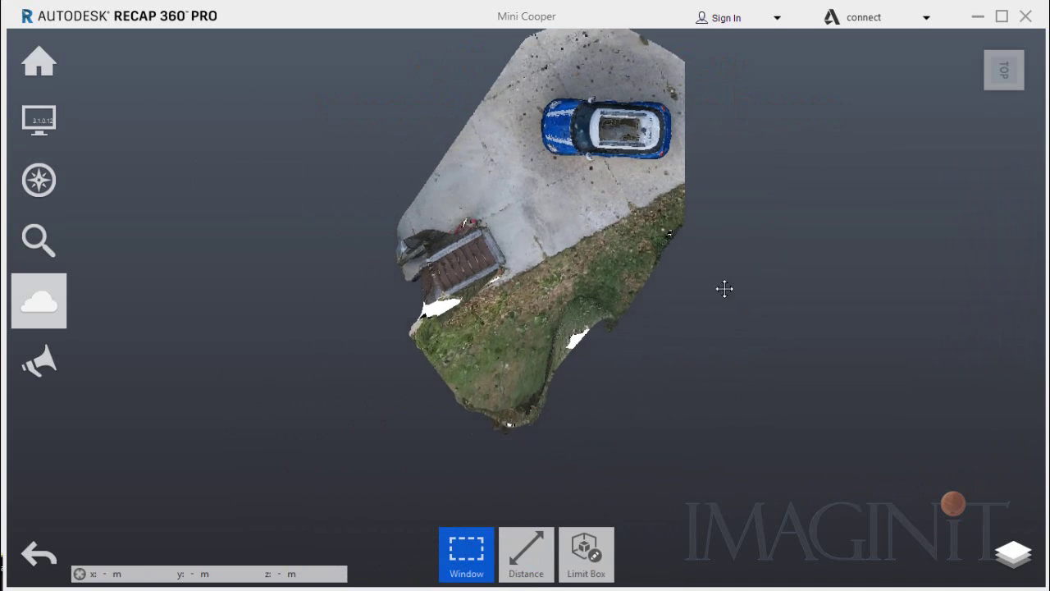
pyautogui.moveTo(811, 503); pyautogui.dragTo(525, 405)
pyautogui.moveTo(324, 164); pyautogui.dragTo(324, 164)
pyautogui.press('Delete')
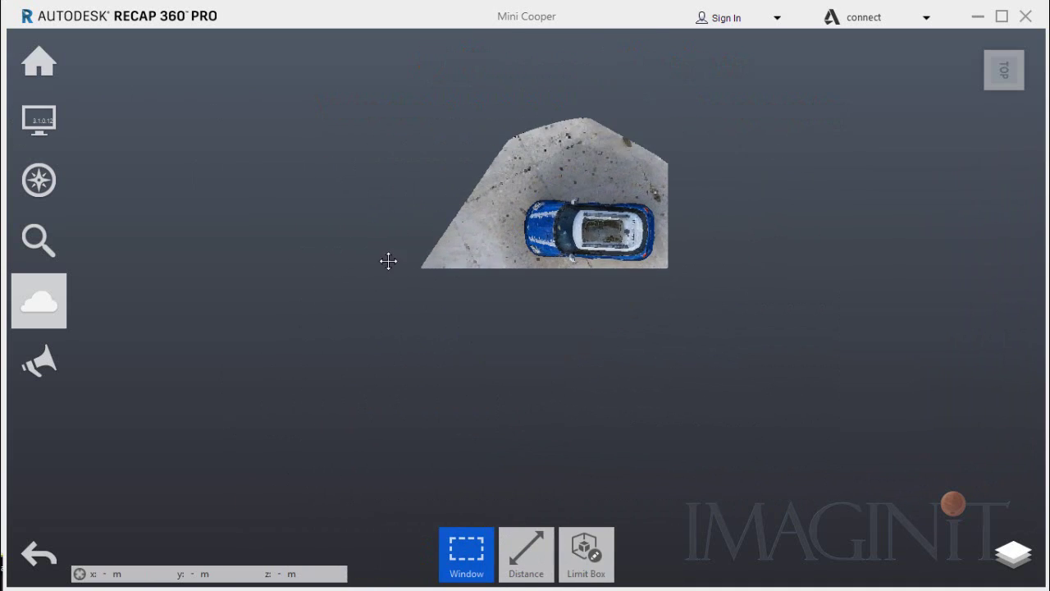
# Window-select and delete the driveway points ahead of the car's front end and along its far side.
pyautogui.moveTo(500, 123); pyautogui.dragTo(358, 375)
pyautogui.press('Delete')
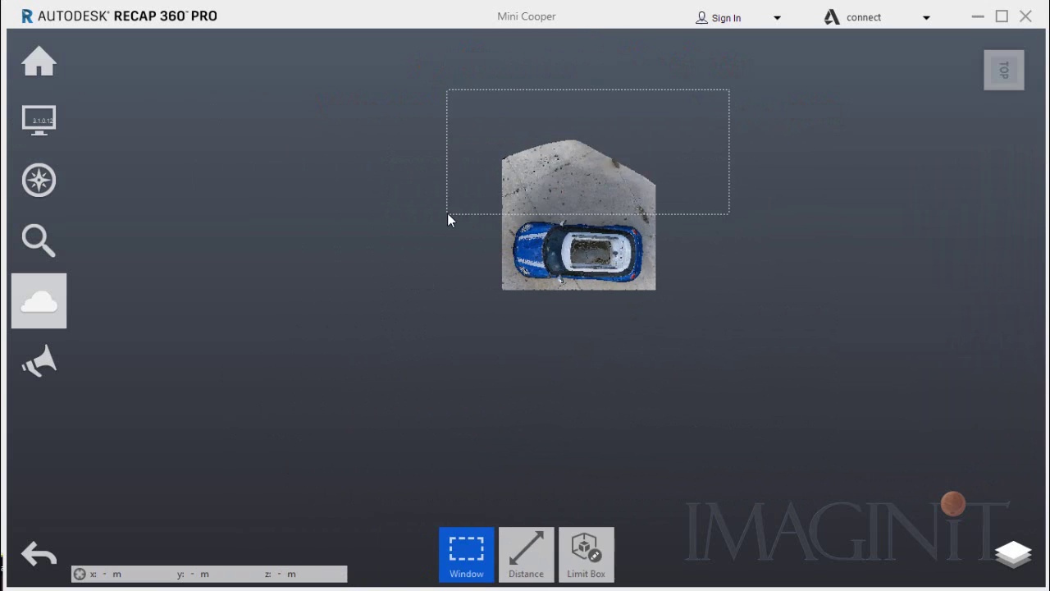
pyautogui.moveTo(447, 217); pyautogui.dragTo(447, 215)
pyautogui.press('Delete')
# Select the remaining driveway surface by plane with a plane depth of 27 mm and delete its points.
pyautogui.click(989, 85)
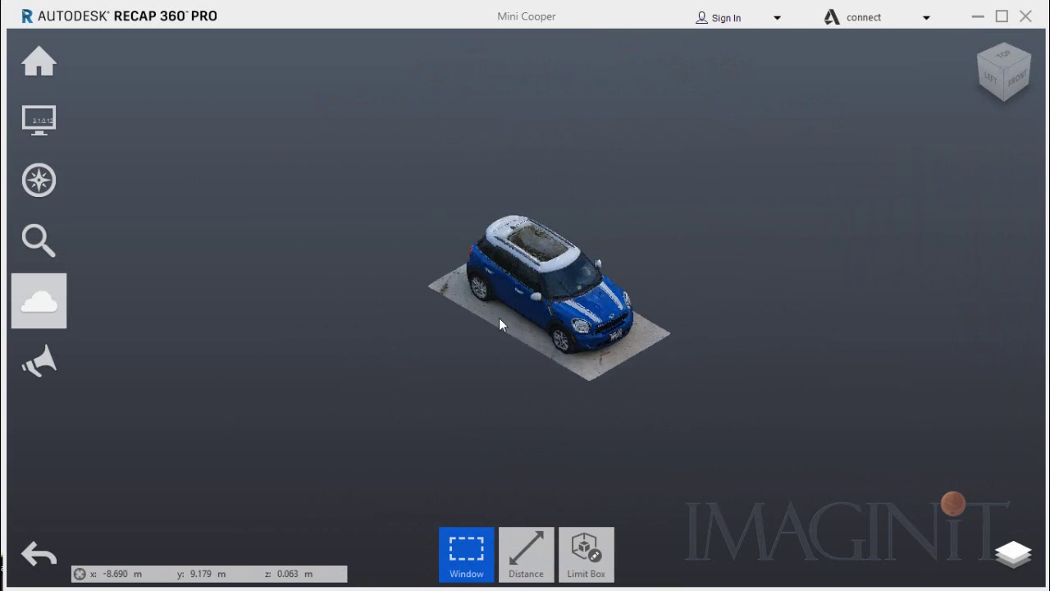
pyautogui.scroll(3, 499, 318)
pyautogui.moveTo(501, 349); pyautogui.dragTo(476, 386, button='middle')
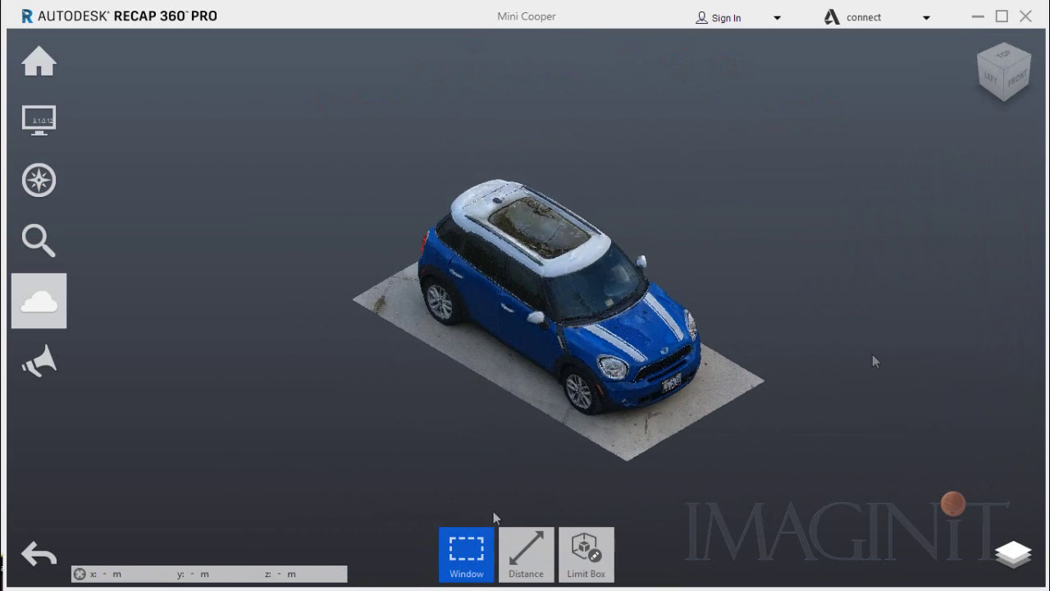
pyautogui.click(465, 552)
pyautogui.click(467, 356)
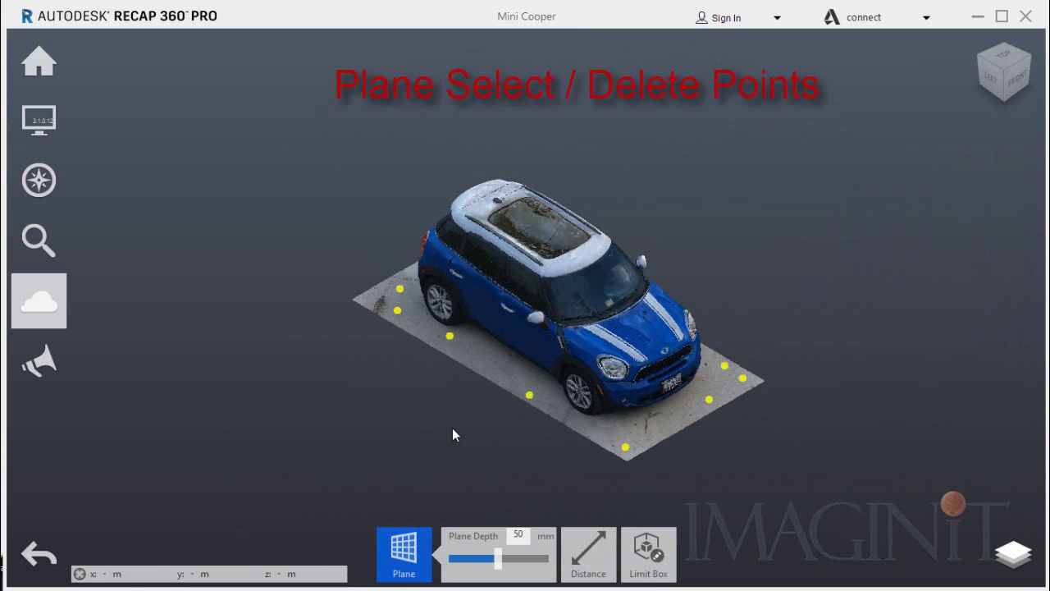
pyautogui.moveTo(498, 559); pyautogui.dragTo(478, 561)
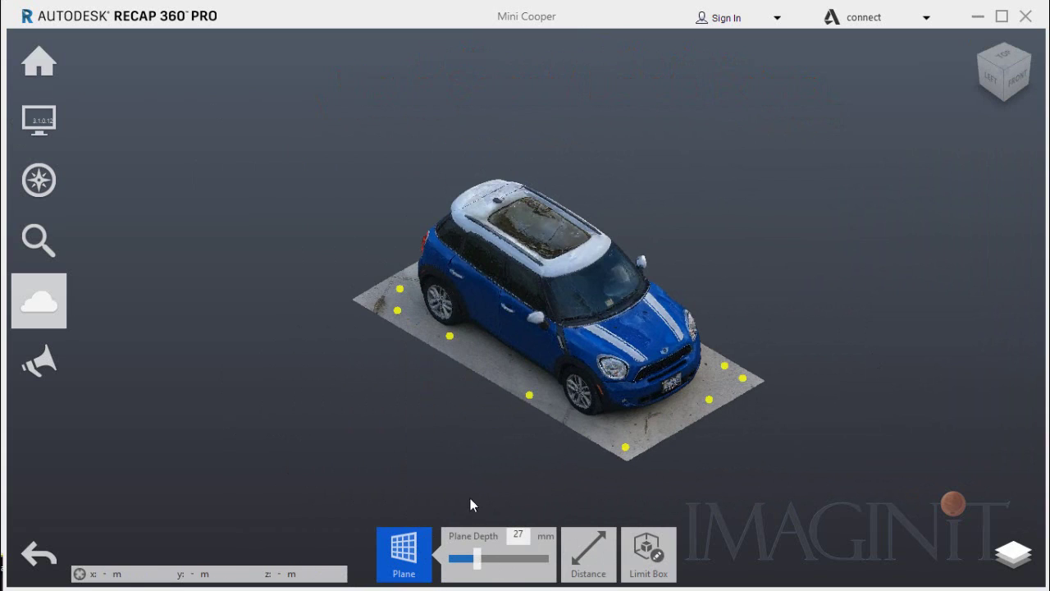
pyautogui.press('Return')
pyautogui.press('Delete')
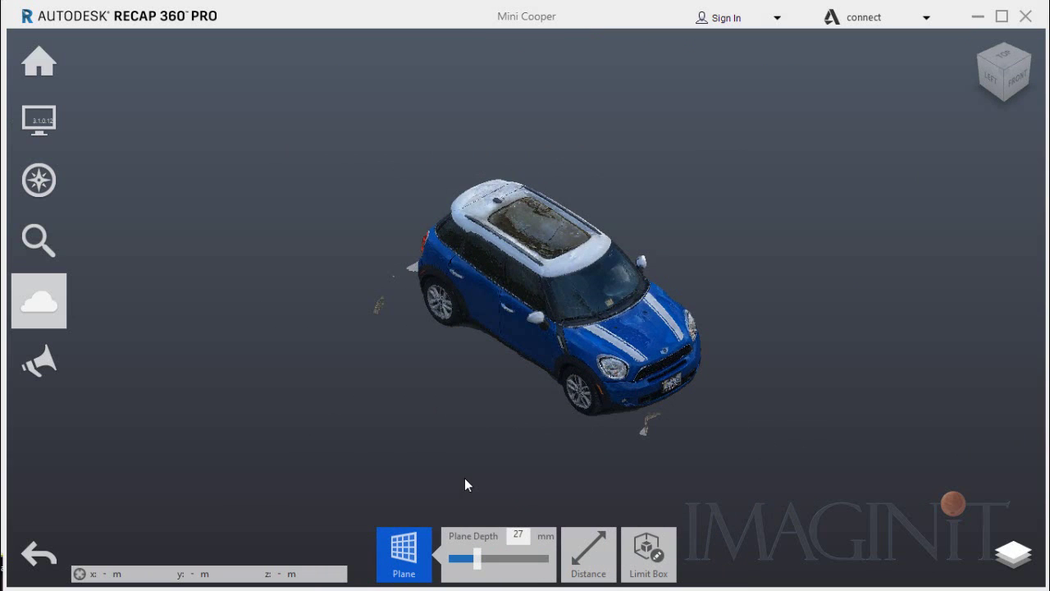
# Fence-select the leftover ground fragment near the car's front bumper and delete it.
pyautogui.moveTo(487, 434); pyautogui.dragTo(457, 368)
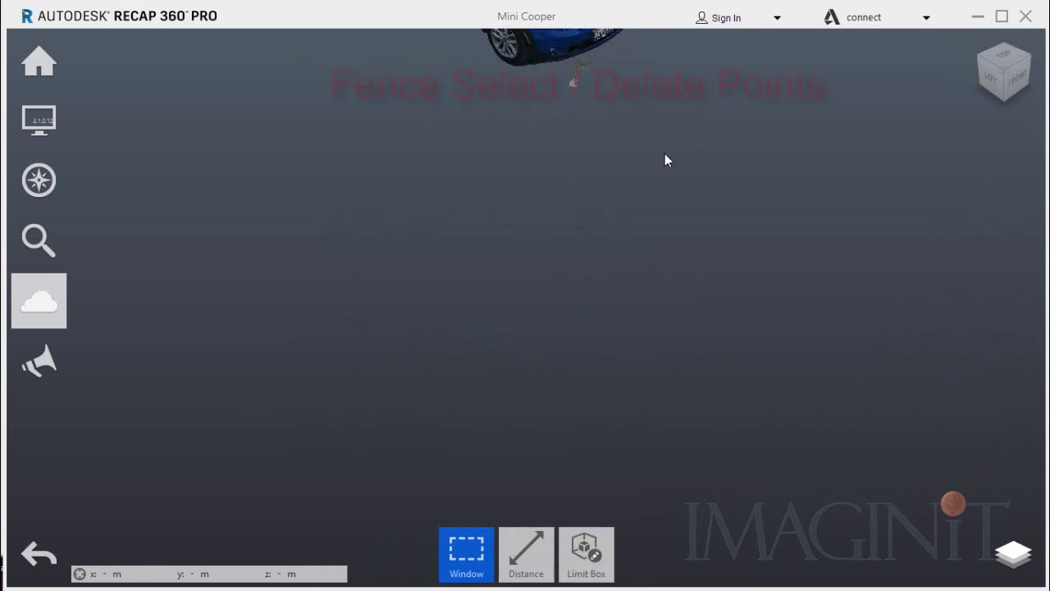
pyautogui.moveTo(666, 156); pyautogui.dragTo(662, 229, button='middle')
pyautogui.scroll(2, 637, 194)
pyautogui.scroll(2, 662, 229)
pyautogui.moveTo(468, 548)
pyautogui.click(472, 439)
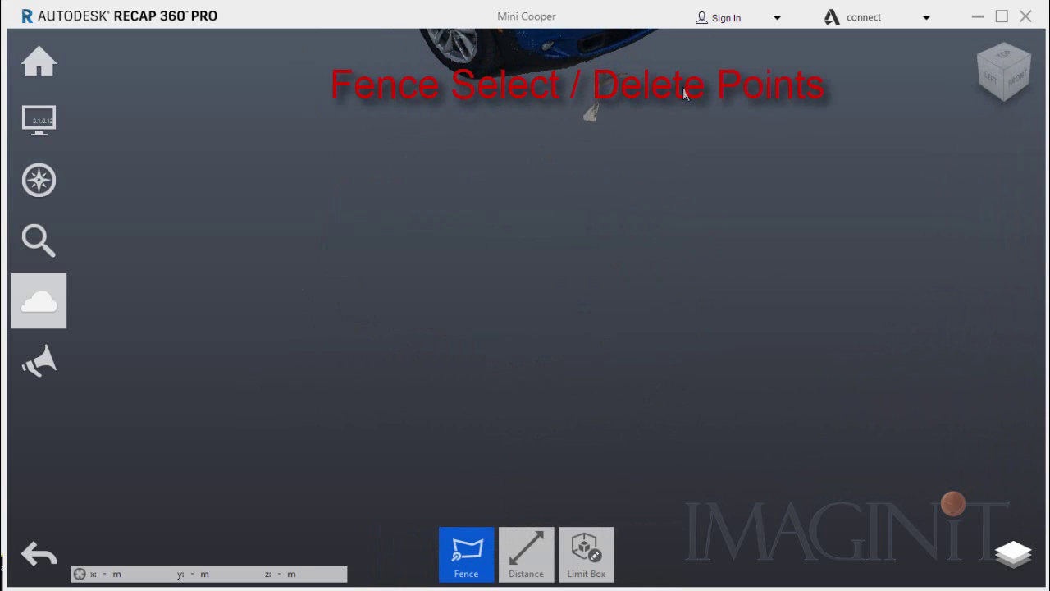
pyautogui.doubleClick(698, 139)
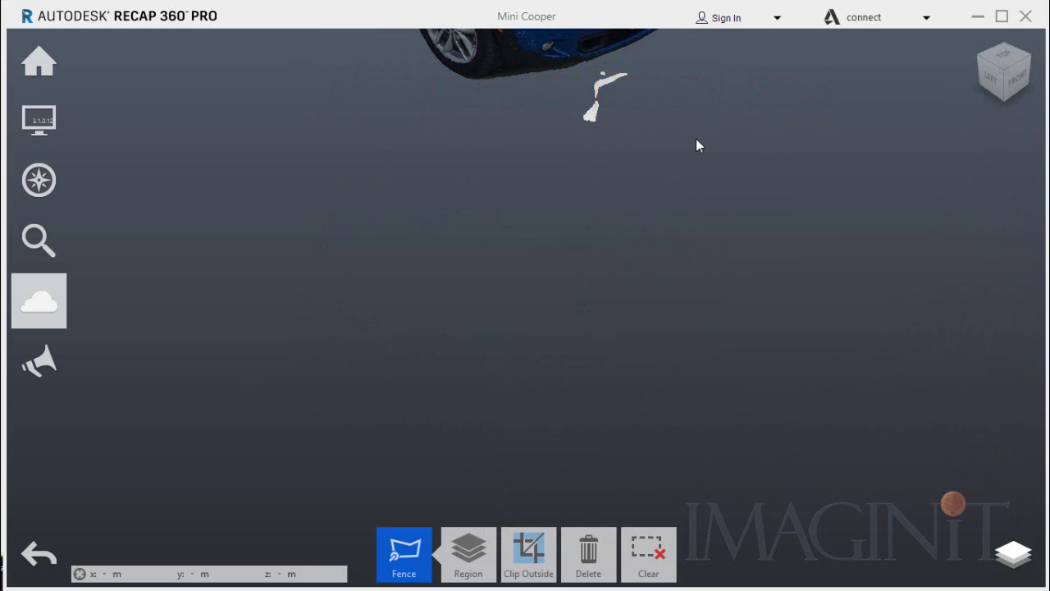
pyautogui.click(589, 553)
# Delete the leftover driveway patches behind the rear bumper on the car's left side with a fence selection.
pyautogui.moveTo(402, 311); pyautogui.dragTo(464, 400, button='middle')
pyautogui.moveTo(463, 399); pyautogui.dragTo(846, 356)
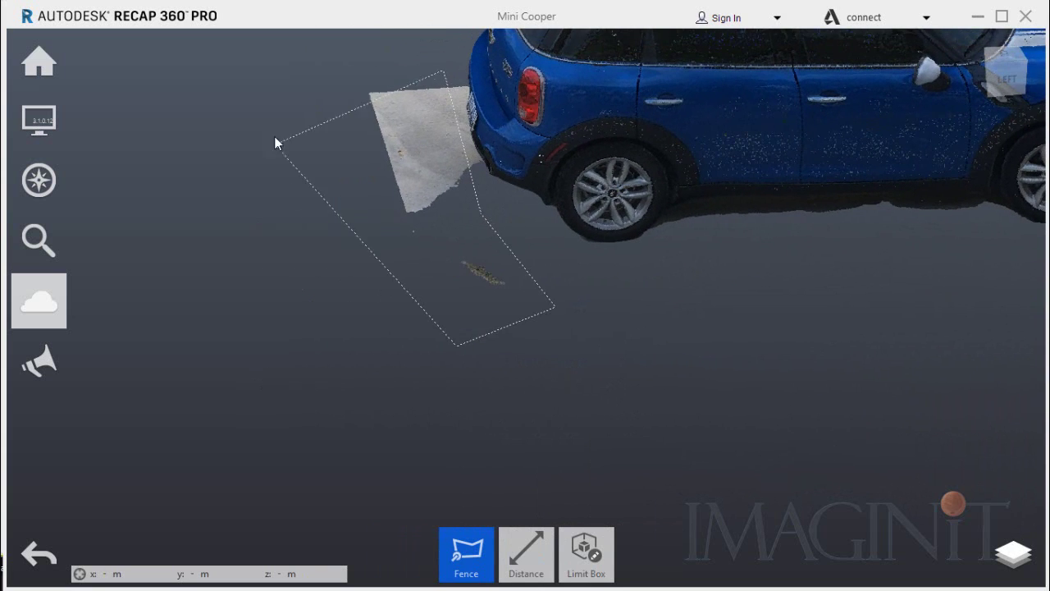
pyautogui.doubleClick(298, 84)
pyautogui.press('Delete')
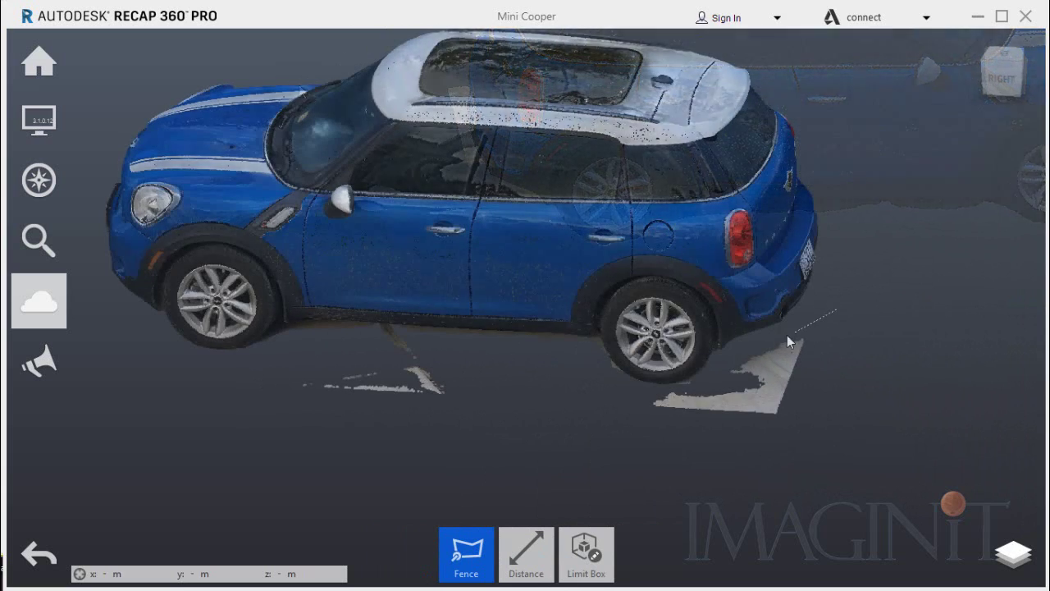
# Fence-select and delete the stray ground points beside the rear wheel and between the wheels on the car's right side.
pyautogui.click(835, 310)
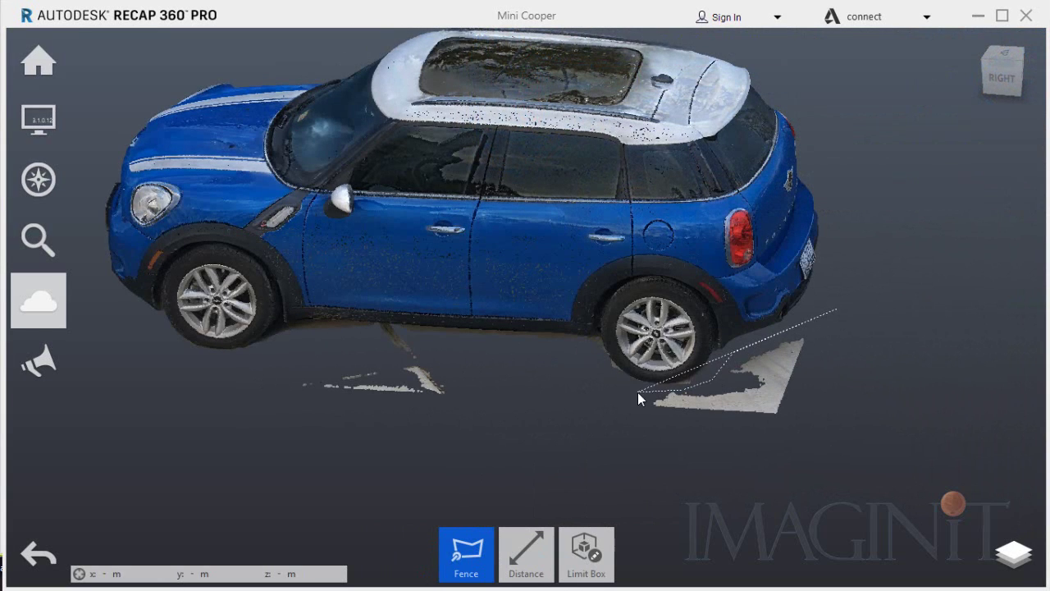
pyautogui.doubleClick(844, 410)
pyautogui.press('Delete')
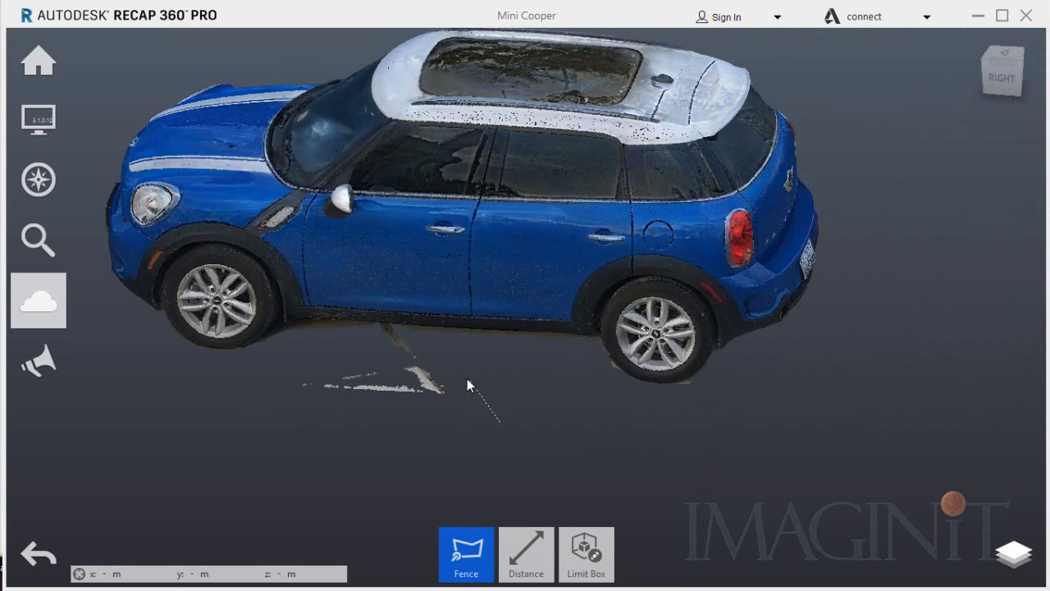
pyautogui.doubleClick(417, 432)
pyautogui.press('Delete')
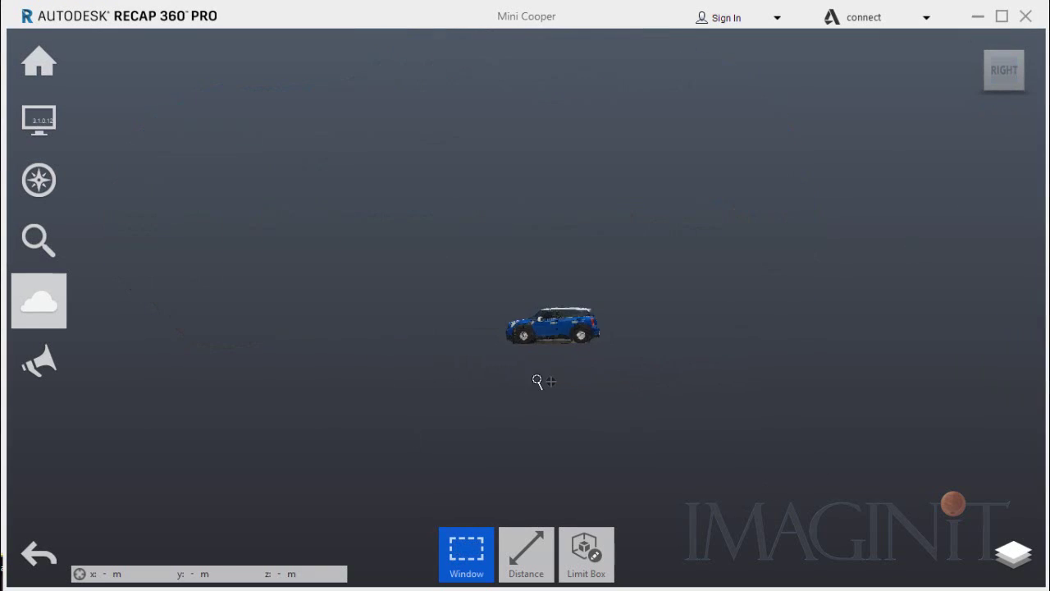
# Delete the ground points beneath the car between the front and rear wheels with a fence in the orthographic right view.
pyautogui.scroll(8, 551, 382)
pyautogui.moveTo(578, 358); pyautogui.dragTo(591, 431, button='middle')
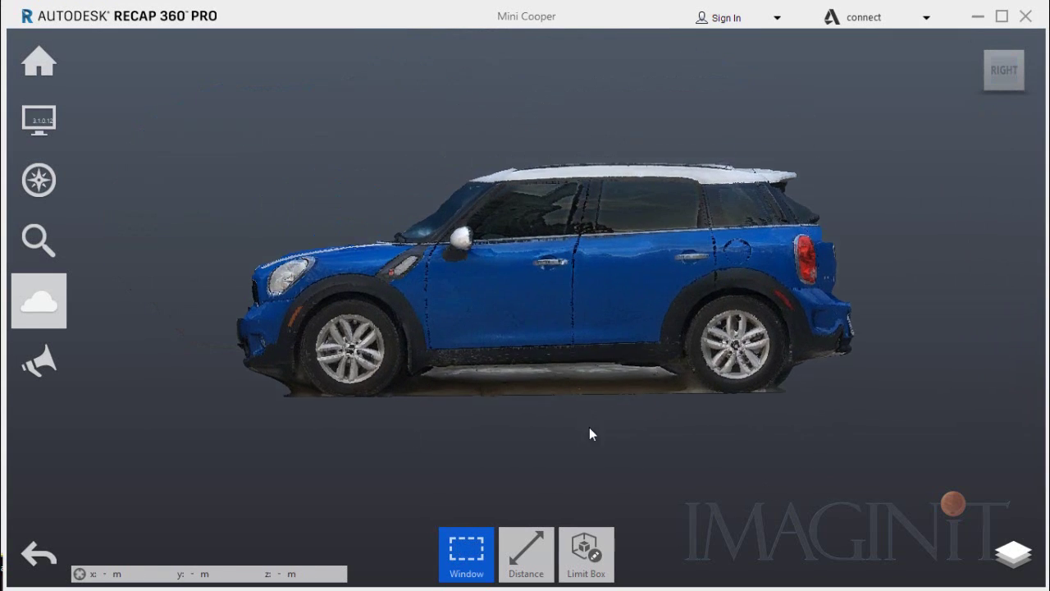
pyautogui.moveTo(485, 551)
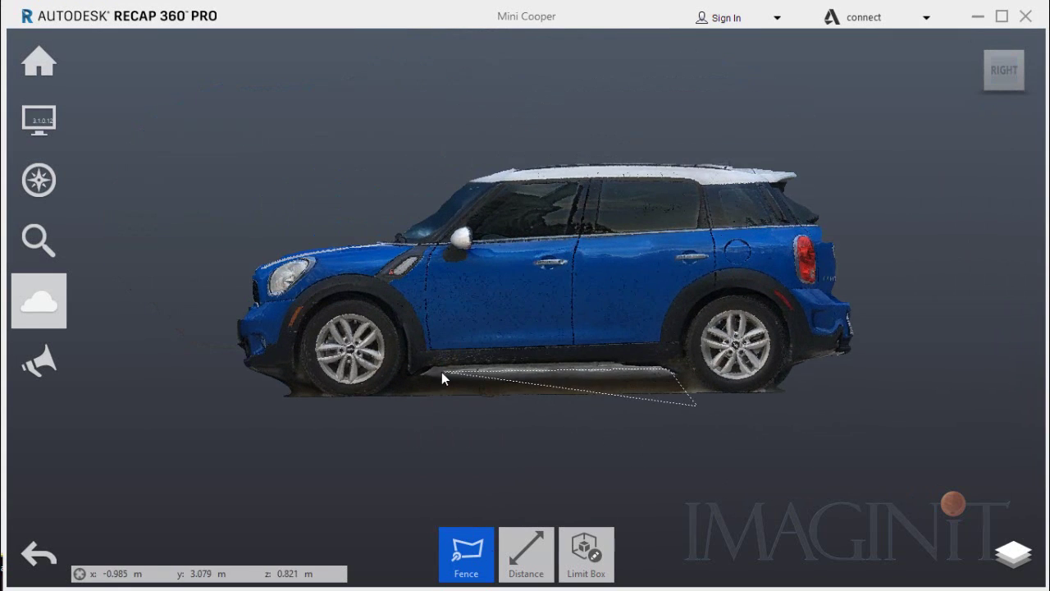
pyautogui.doubleClick(381, 407)
pyautogui.press('Delete')
# Trim the leftover ground points below the front bumper ahead of the front wheel with a fence selection.
pyautogui.scroll(6, 504, 424)
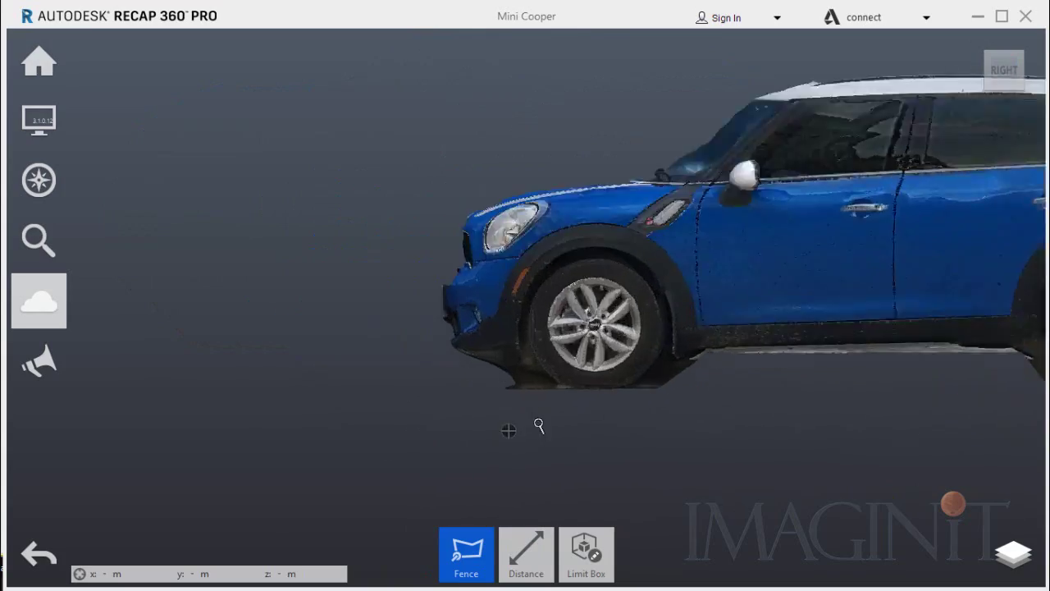
pyautogui.doubleClick(395, 427)
pyautogui.press('Delete')
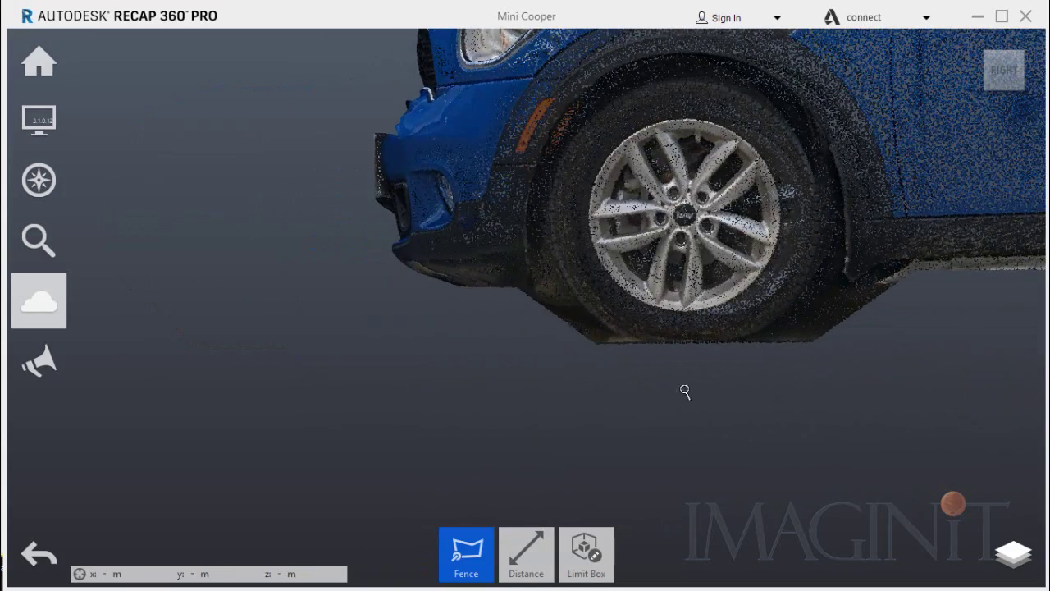
pyautogui.scroll(-5, 590, 369)
pyautogui.scroll(8, 582, 312)
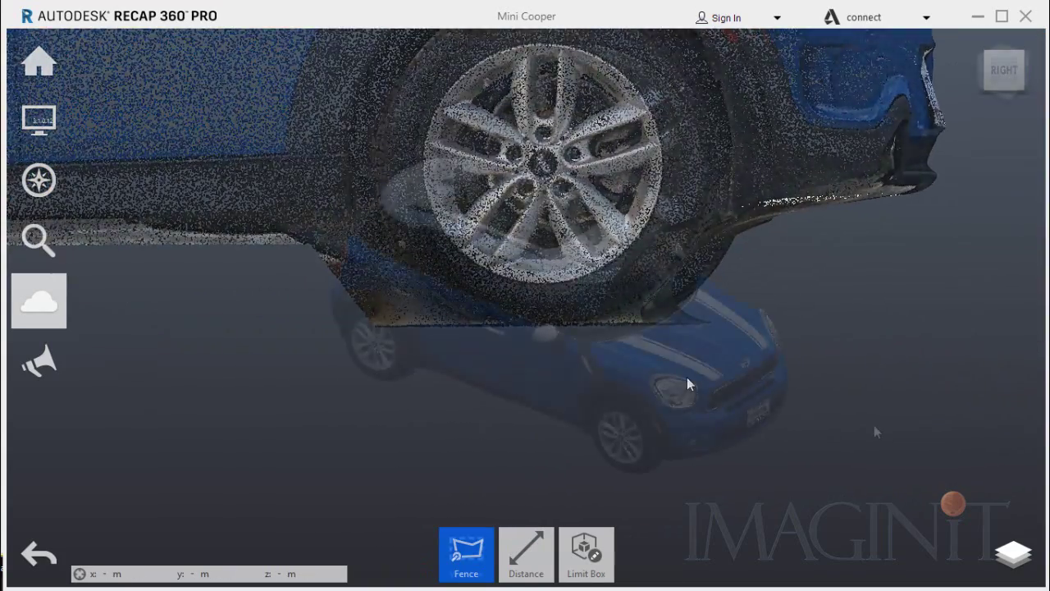
# Export the cleaned project as a single unified RCS scan, saving over the existing Mini Cooper Clean.rcs.
pyautogui.keyDown('shift'); pyautogui.moveTo(850, 459); pyautogui.dragTo(761, 478, button='middle'); pyautogui.keyUp('shift')
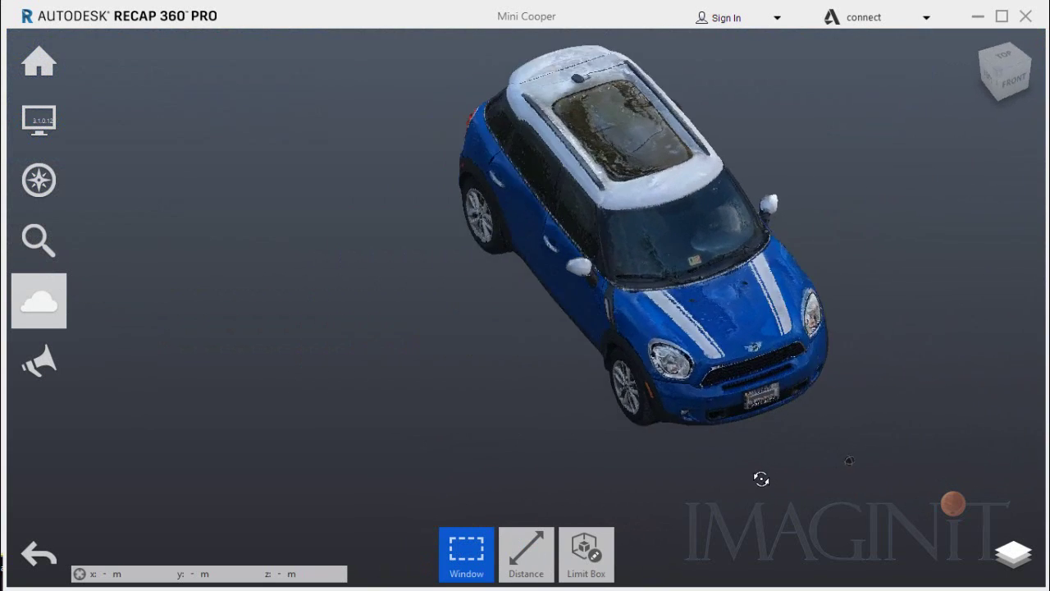
pyautogui.moveTo(762, 479); pyautogui.dragTo(811, 248)
pyautogui.click(38, 62)
pyautogui.moveTo(283, 61)
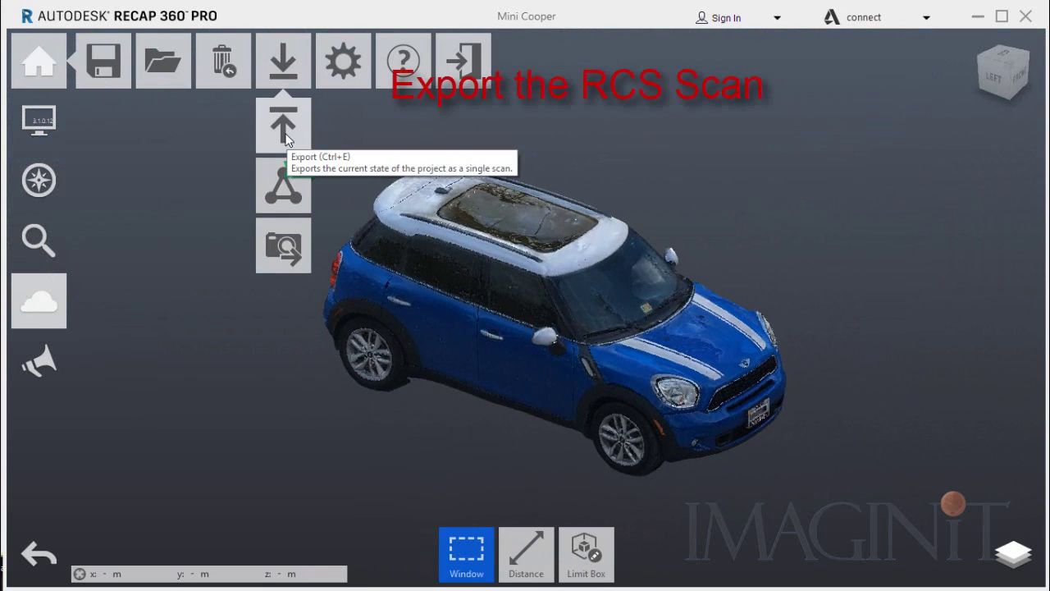
pyautogui.click(286, 140)
pyautogui.click(164, 308)
pyautogui.click(185, 323)
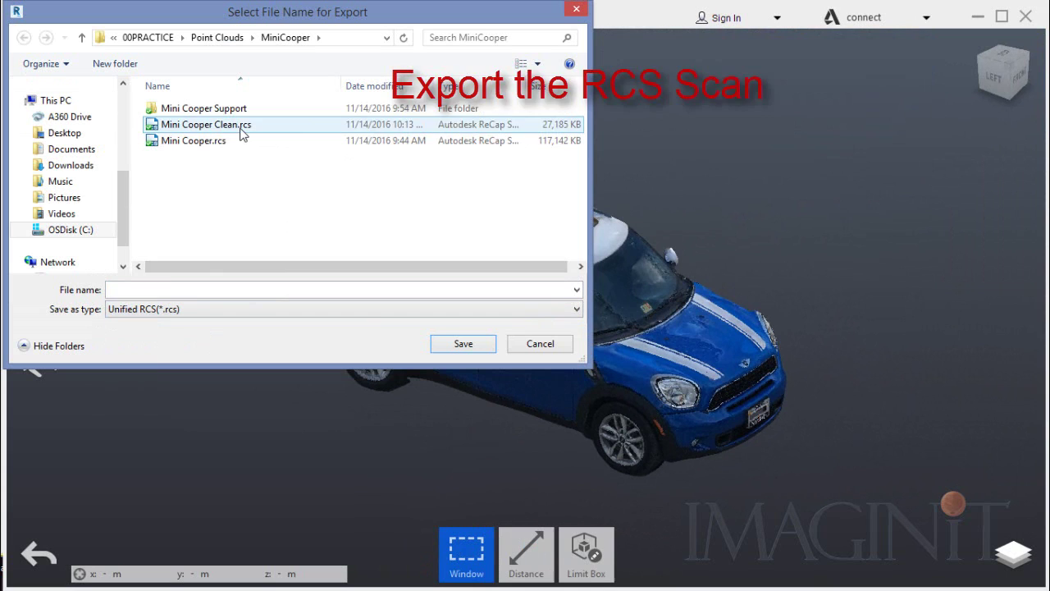
pyautogui.click(243, 124)
pyautogui.click(453, 347)
pyautogui.click(697, 368)
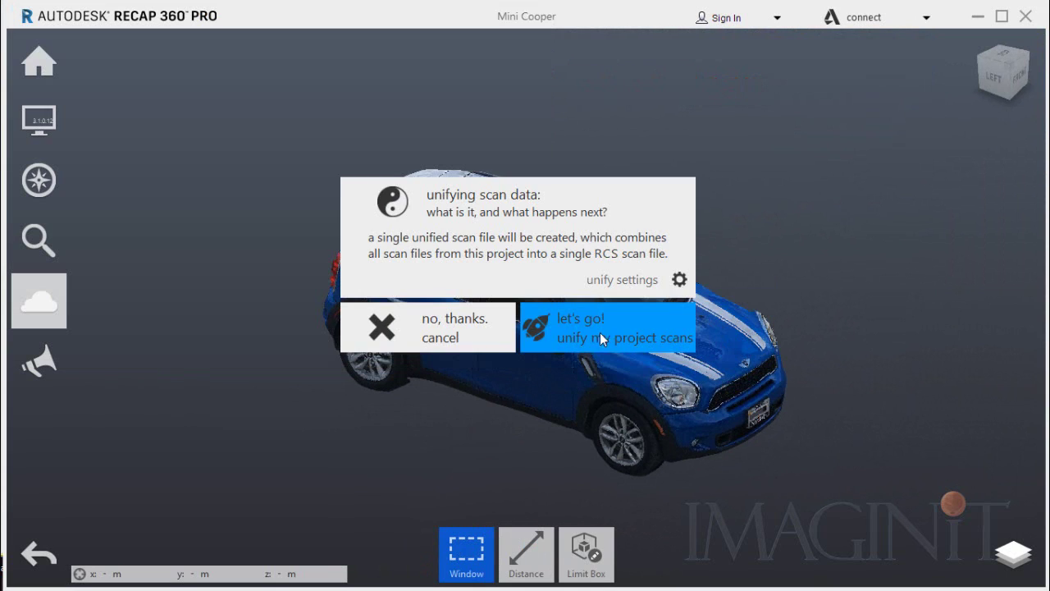
pyautogui.click(599, 334)
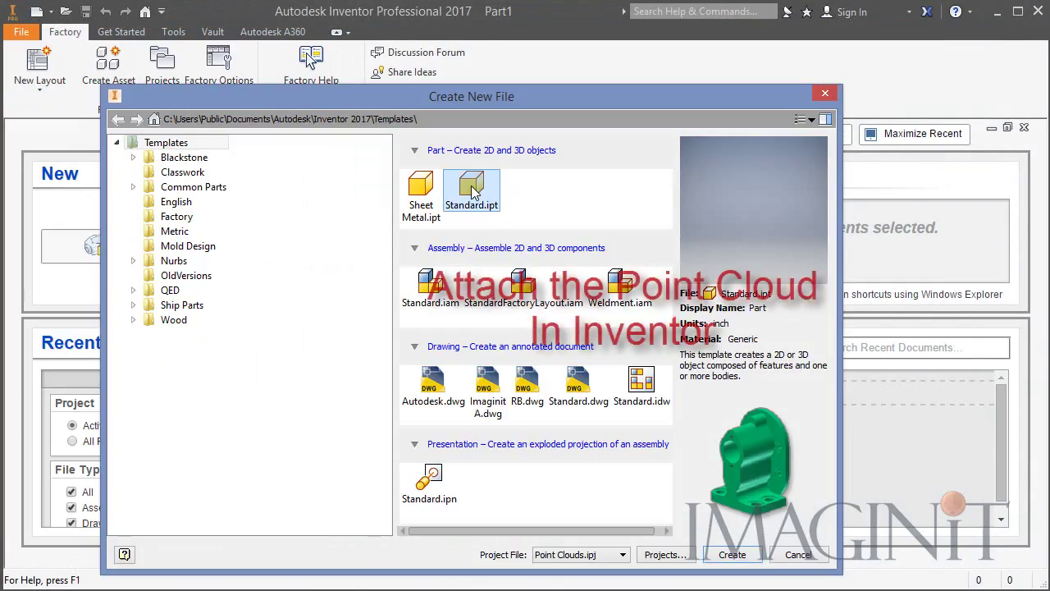
# Switch to Inventor, create a part from Standard.ipt and attach Mini Cooper Clean.rcs inserted at the origin.
pyautogui.doubleClick(473, 191)
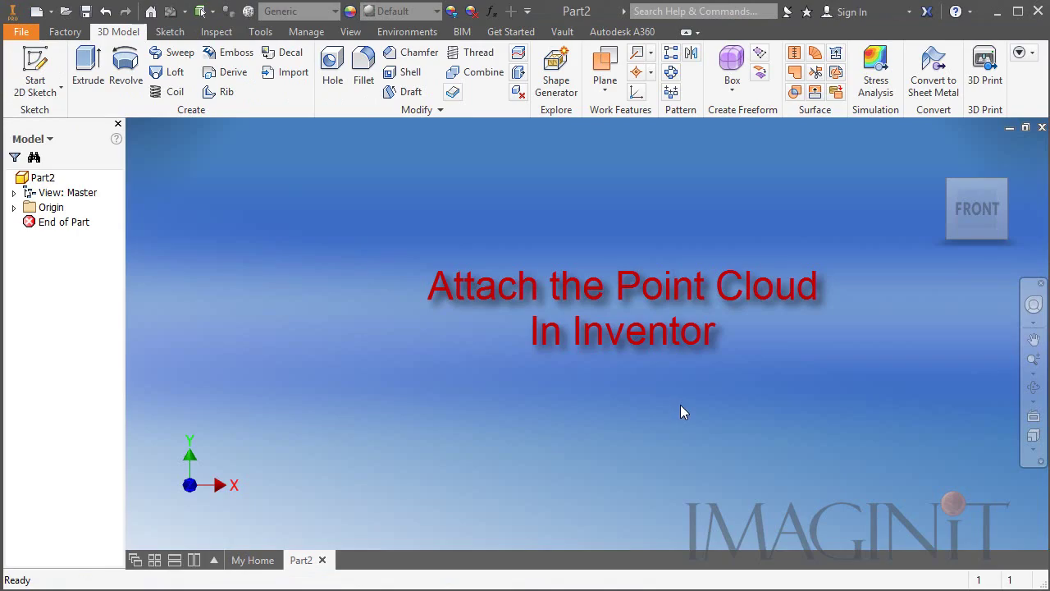
pyautogui.click(305, 32)
pyautogui.click(528, 72)
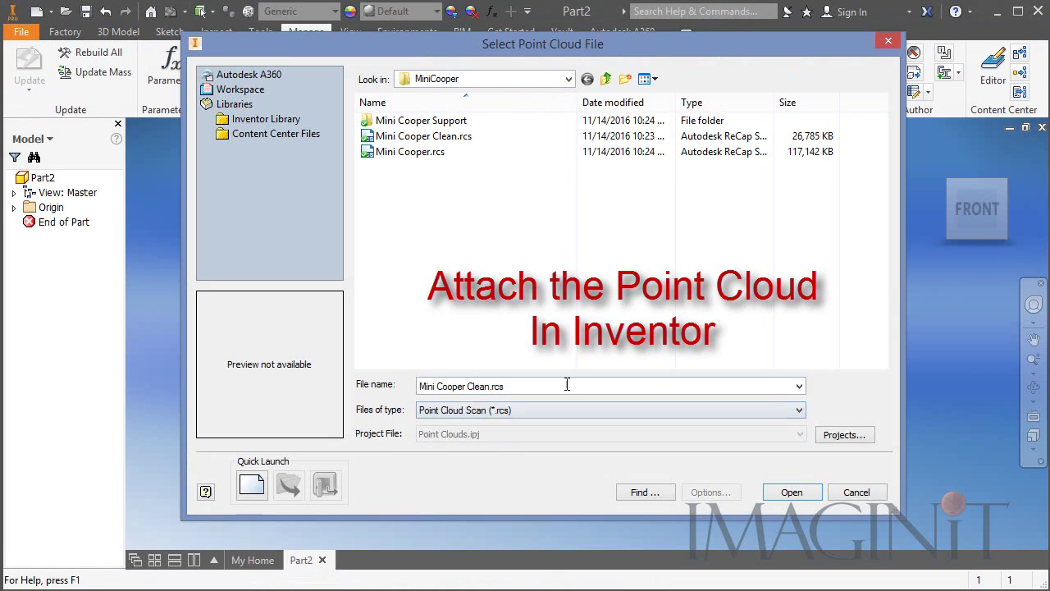
pyautogui.click(424, 136)
pyautogui.click(791, 492)
pyautogui.click(394, 194)
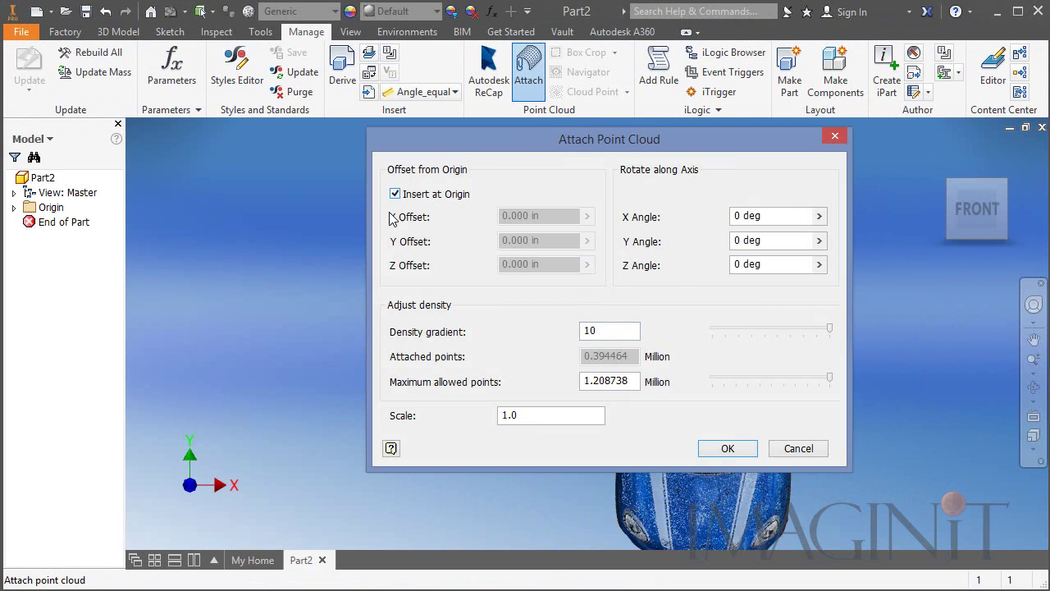
pyautogui.click(722, 453)
# Add two cloud points on opposite edges of the front tyre, one at its lower front and one at its upper rear.
pyautogui.click(943, 160)
pyautogui.keyDown('shift'); pyautogui.moveTo(771, 385); pyautogui.dragTo(738, 304, button='middle'); pyautogui.keyUp('shift')
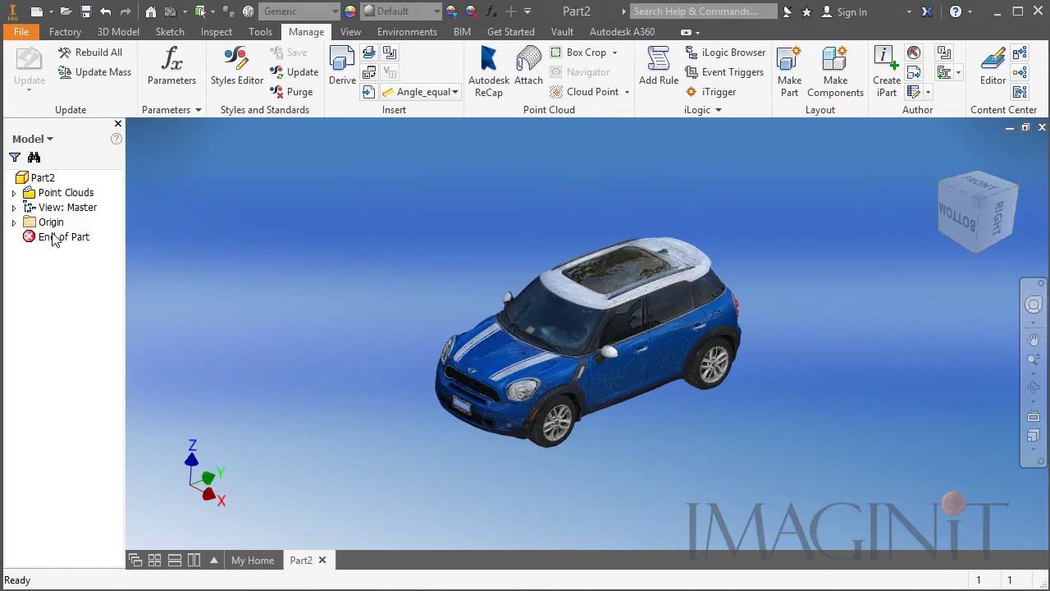
pyautogui.scroll(5, 574, 451)
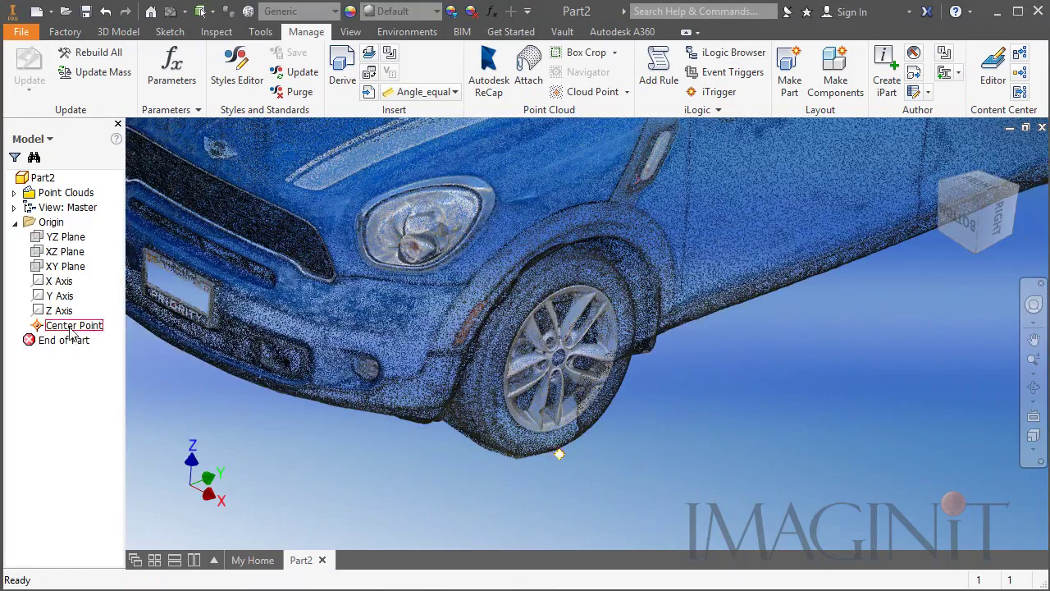
pyautogui.keyDown('shift'); pyautogui.moveTo(632, 484); pyautogui.dragTo(566, 525, button='middle'); pyautogui.keyUp('shift')
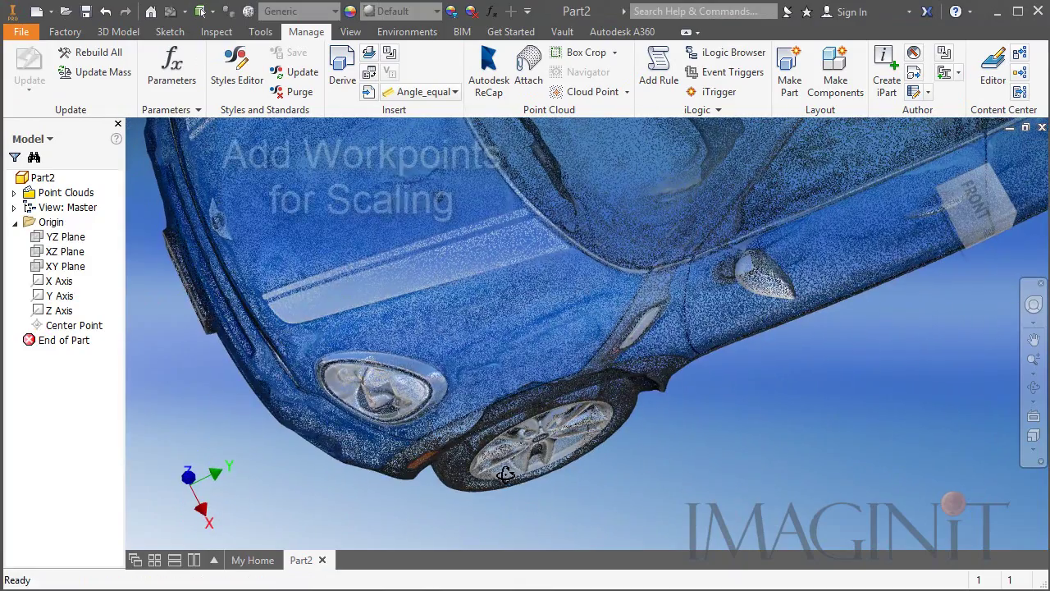
pyautogui.click(592, 91)
pyautogui.scroll(3, 460, 504)
pyautogui.keyDown('shift'); pyautogui.moveTo(469, 498); pyautogui.dragTo(661, 468, button='middle'); pyautogui.keyUp('shift')
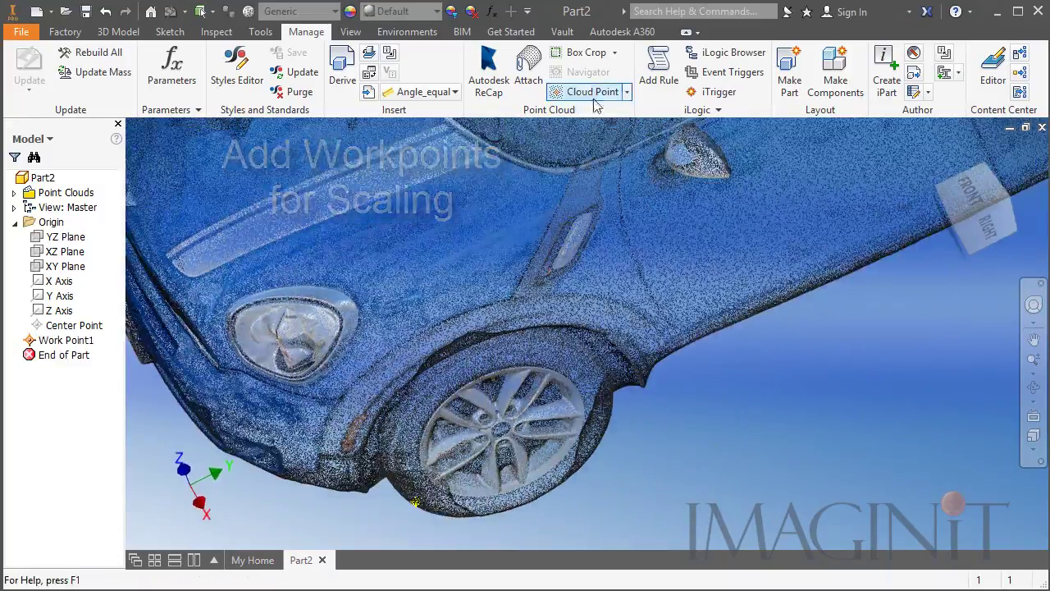
pyautogui.click(595, 99)
pyautogui.scroll(4, 583, 373)
pyautogui.click(534, 326)
pyautogui.scroll(-7, 627, 405)
# Measure the distance between the two work points on the front tyre.
pyautogui.keyDown('shift'); pyautogui.moveTo(629, 408); pyautogui.dragTo(664, 397, button='middle'); pyautogui.keyUp('shift')
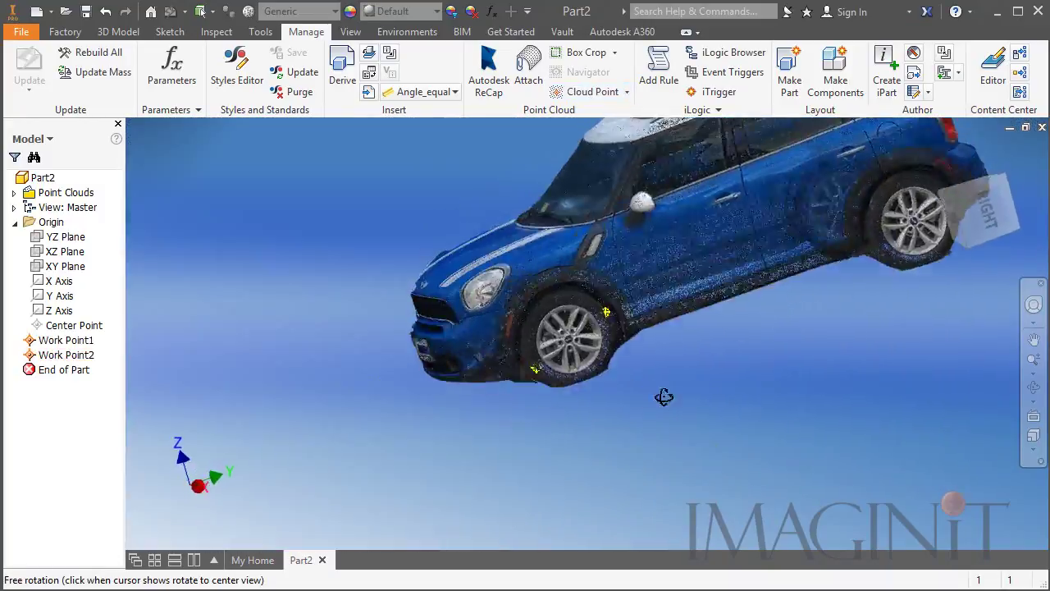
pyautogui.scroll(2, 664, 397)
pyautogui.click(260, 31)
pyautogui.click(25, 80)
pyautogui.click(596, 350)
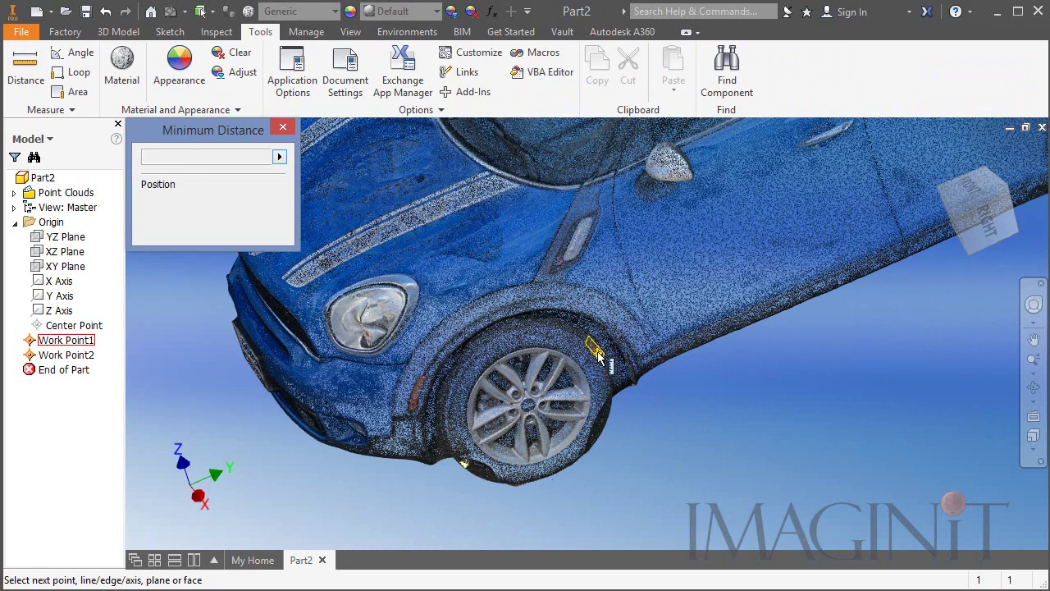
pyautogui.click(597, 354)
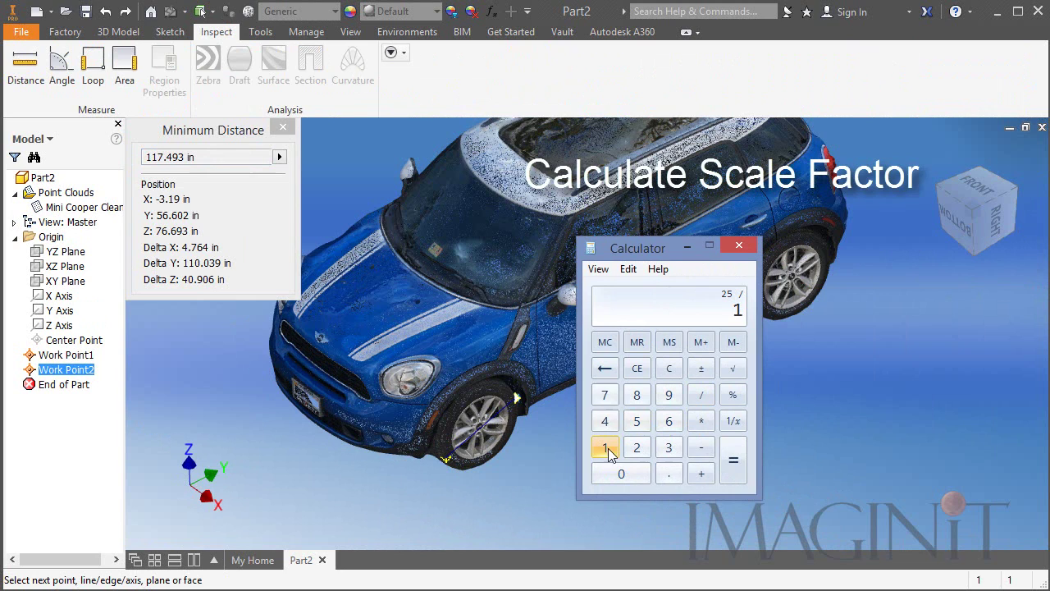
# In Calculator, copy the result of 25 divided by the measured tyre distance, and close the calculator and the measurement.
pyautogui.click(629, 270)
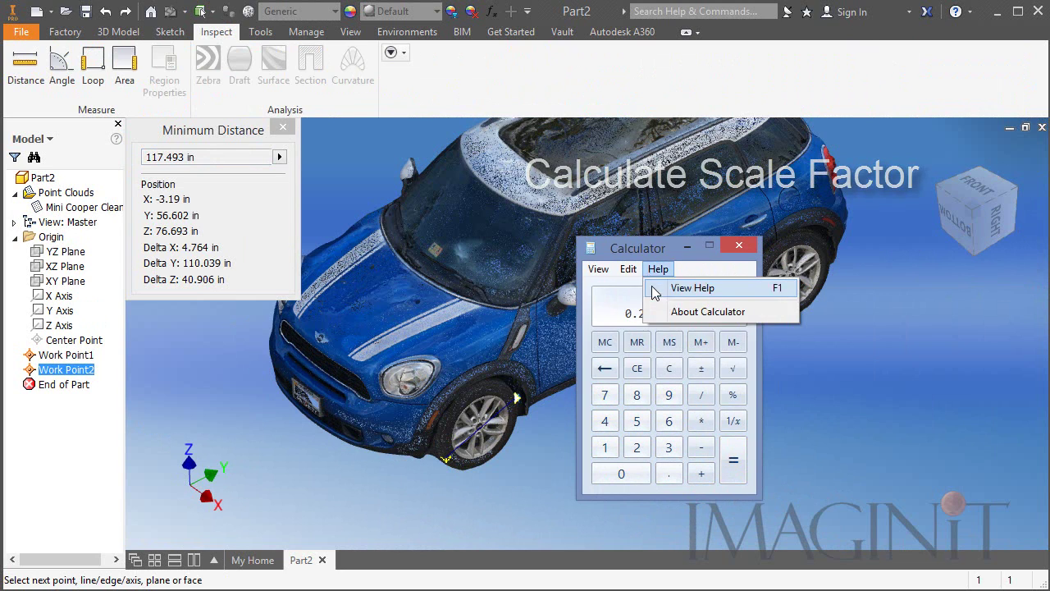
pyautogui.click(653, 287)
pyautogui.click(743, 248)
pyautogui.click(280, 128)
# Set the scale of the attached Mini Cooper point cloud to 0.2127786336207263.
pyautogui.rightClick(88, 212)
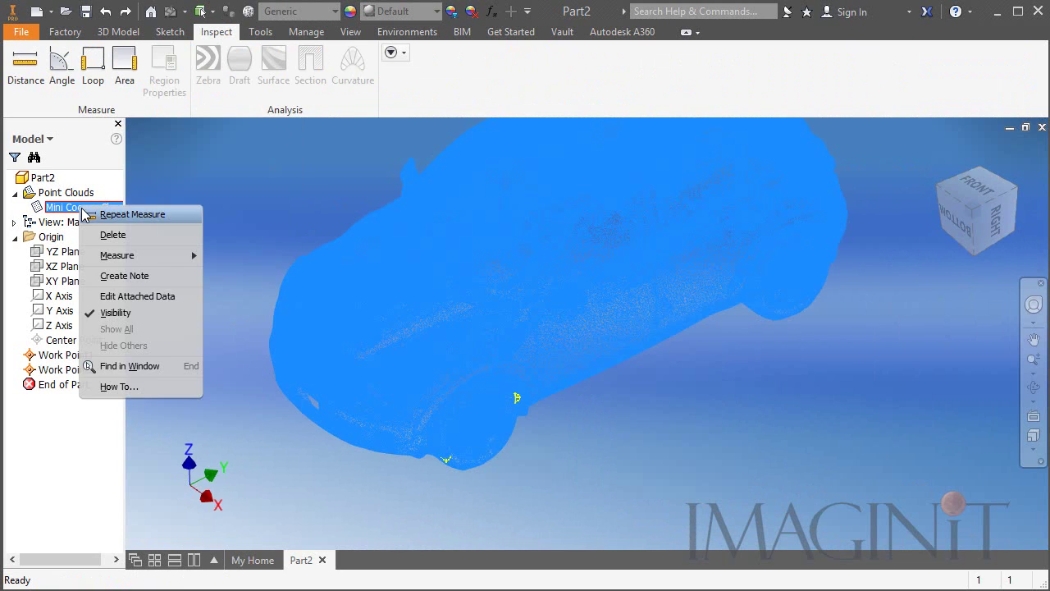
pyautogui.click(149, 295)
pyautogui.doubleClick(549, 416)
pyautogui.rightClick(549, 415)
pyautogui.click(572, 483)
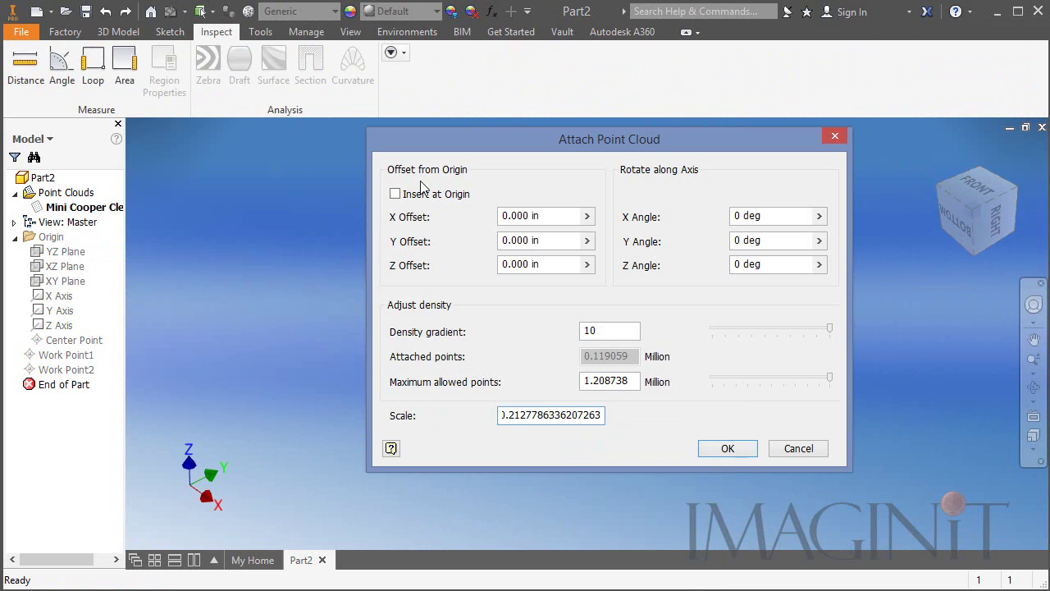
pyautogui.click(728, 449)
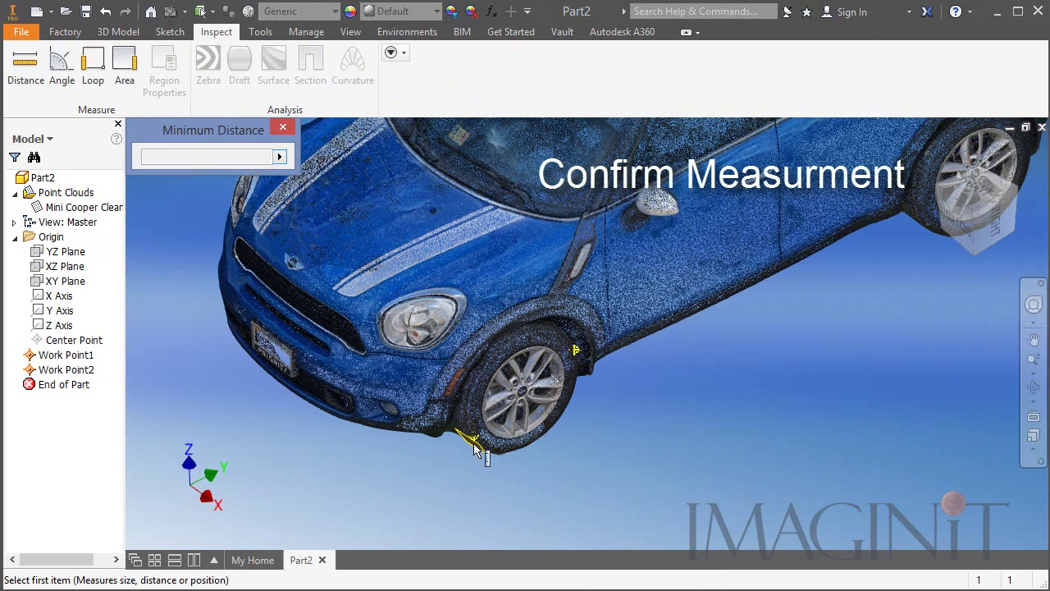
# Check the scaled distance between the two front tyre work points and close the measurement.
pyautogui.click(575, 352)
pyautogui.click(574, 352)
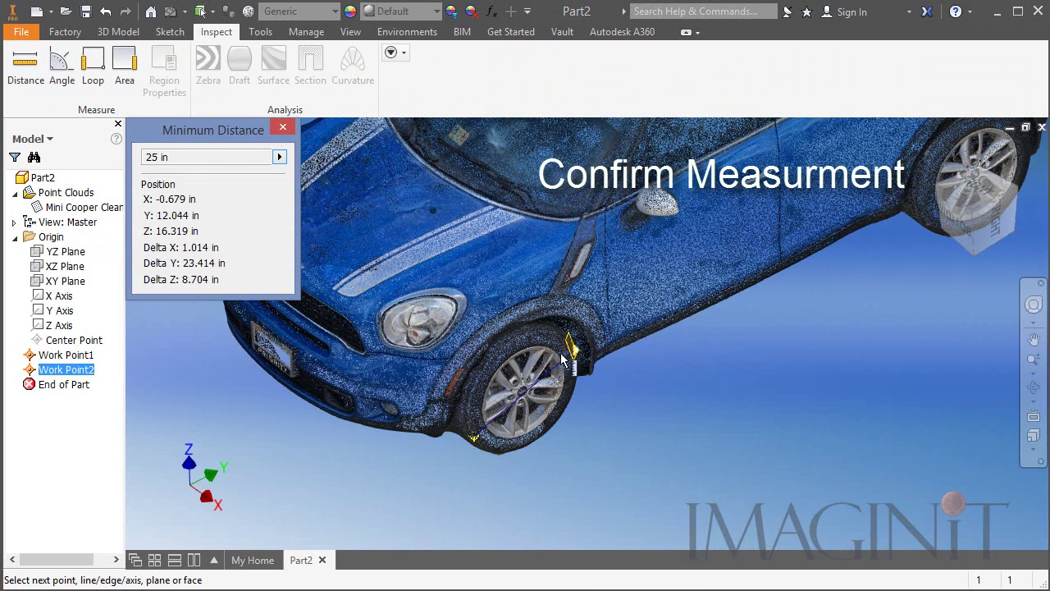
pyautogui.click(284, 132)
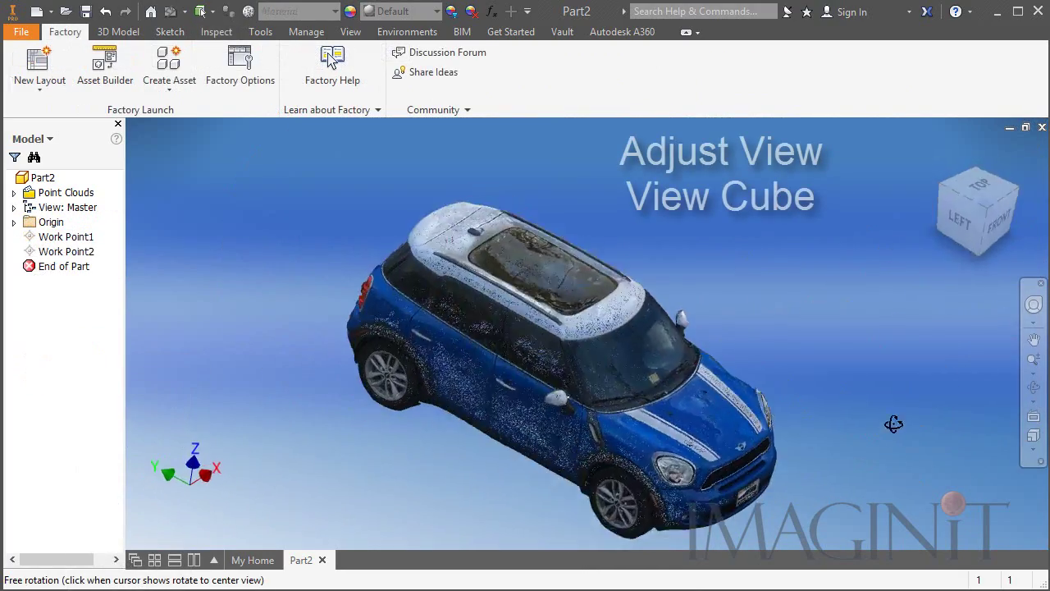
# Examine the scaled car from the front, home and top views.
pyautogui.keyDown('shift'); pyautogui.moveTo(893, 425); pyautogui.dragTo(887, 426, button='middle'); pyautogui.keyUp('shift')
pyautogui.click(980, 185)
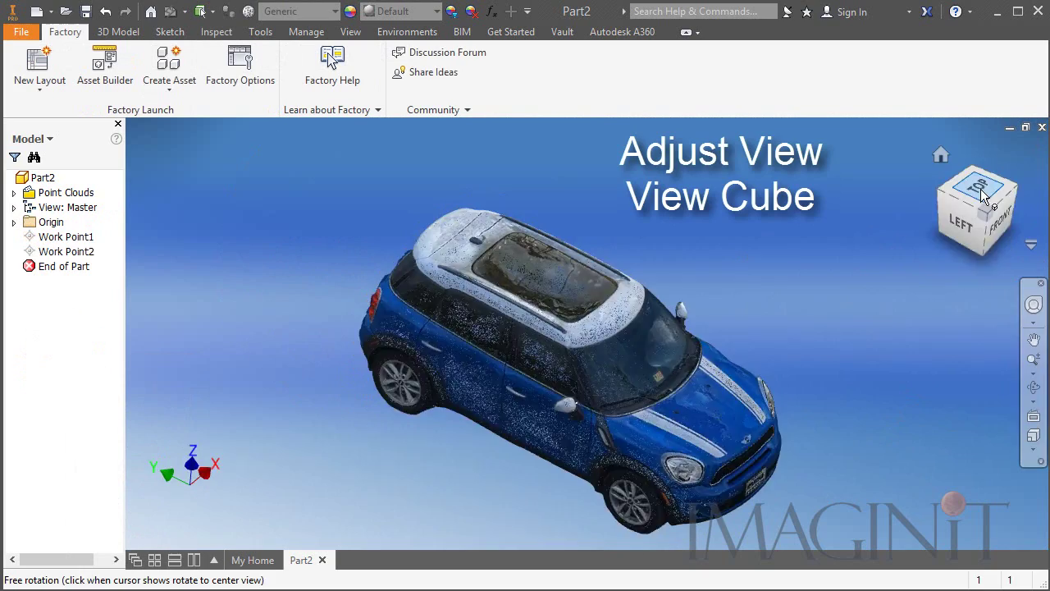
pyautogui.click(978, 251)
pyautogui.click(1021, 211)
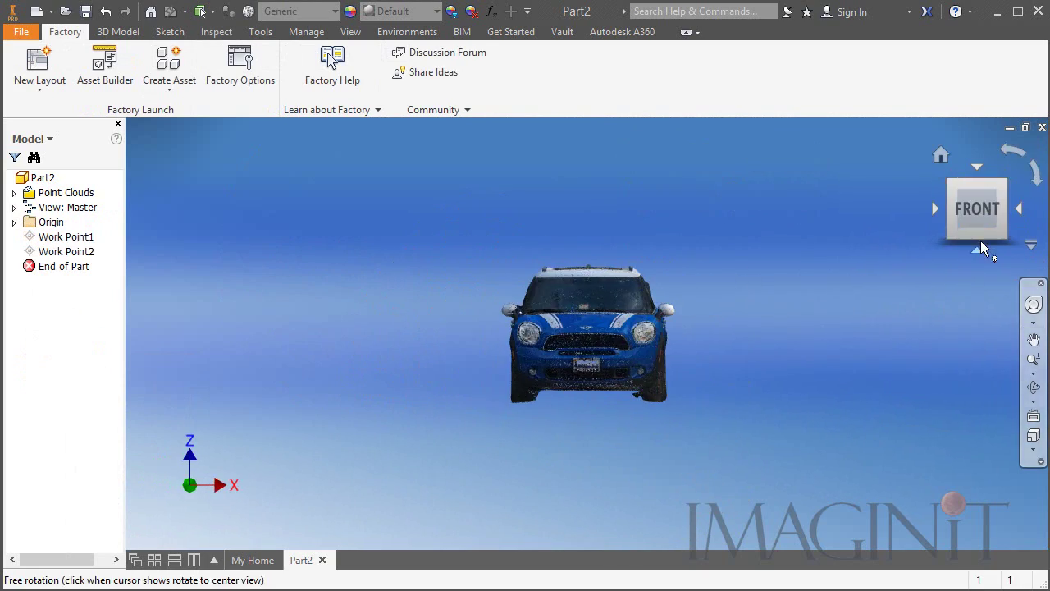
pyautogui.click(940, 156)
pyautogui.click(976, 185)
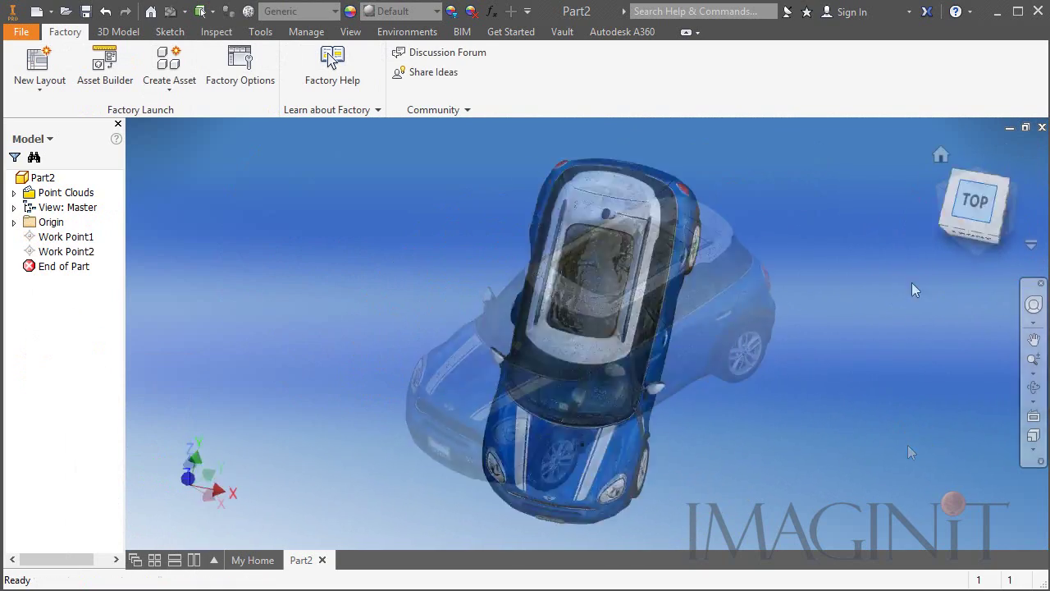
# Start a 2D sketch on the XY plane and draw a line along the car's lengthwise centre, past both bumpers.
pyautogui.click(118, 32)
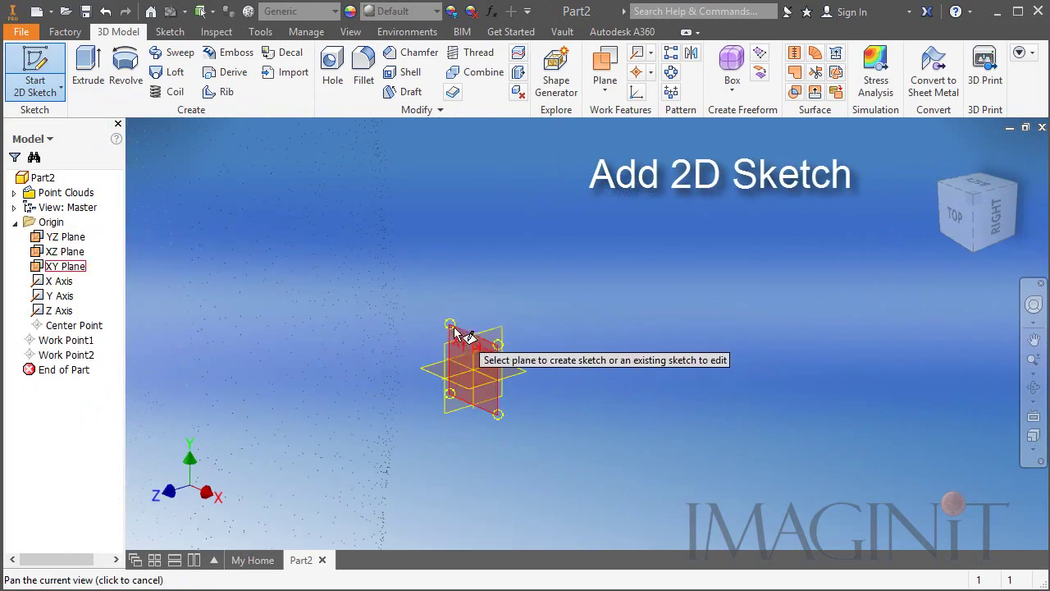
pyautogui.click(459, 357)
pyautogui.click(87, 70)
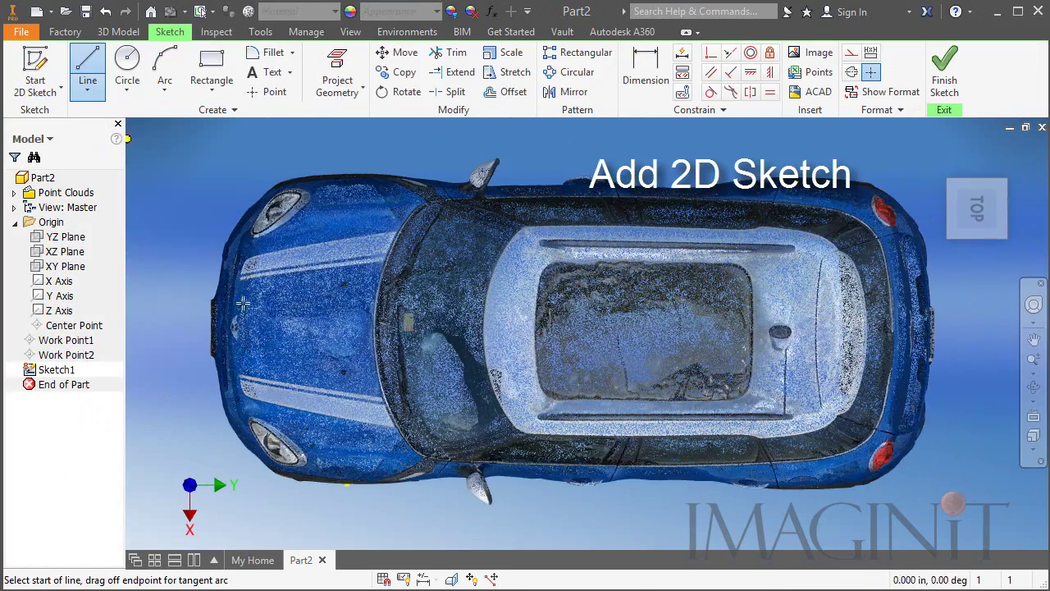
pyautogui.click(181, 328)
pyautogui.moveTo(943, 337); pyautogui.dragTo(943, 338)
# Sketch a line about 5.9 in long from the centreline along the front plate's edge, plus a short line back to the bumper.
pyautogui.scroll(5, 181, 284)
pyautogui.click(88, 70)
pyautogui.click(389, 244)
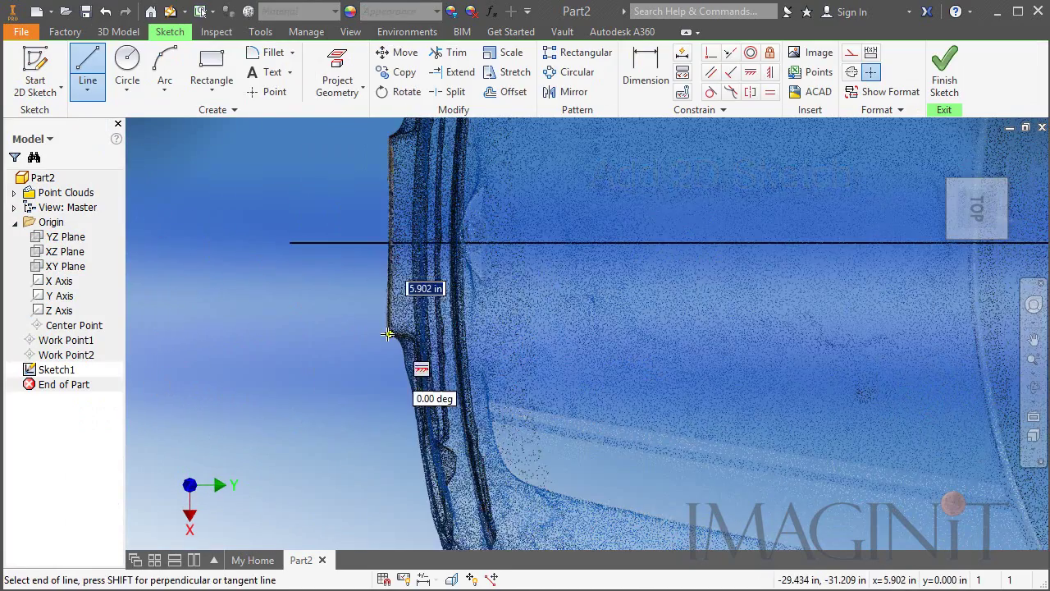
pyautogui.click(389, 333)
pyautogui.scroll(3, 389, 359)
pyautogui.click(419, 315)
pyautogui.scroll(-4, 444, 354)
pyautogui.moveTo(454, 361); pyautogui.dragTo(410, 273, button='middle')
# Trace the front bumper's outline with arcs from the plate edge towards the front corner.
pyautogui.click(165, 67)
pyautogui.click(381, 249)
pyautogui.scroll(4, 336, 378)
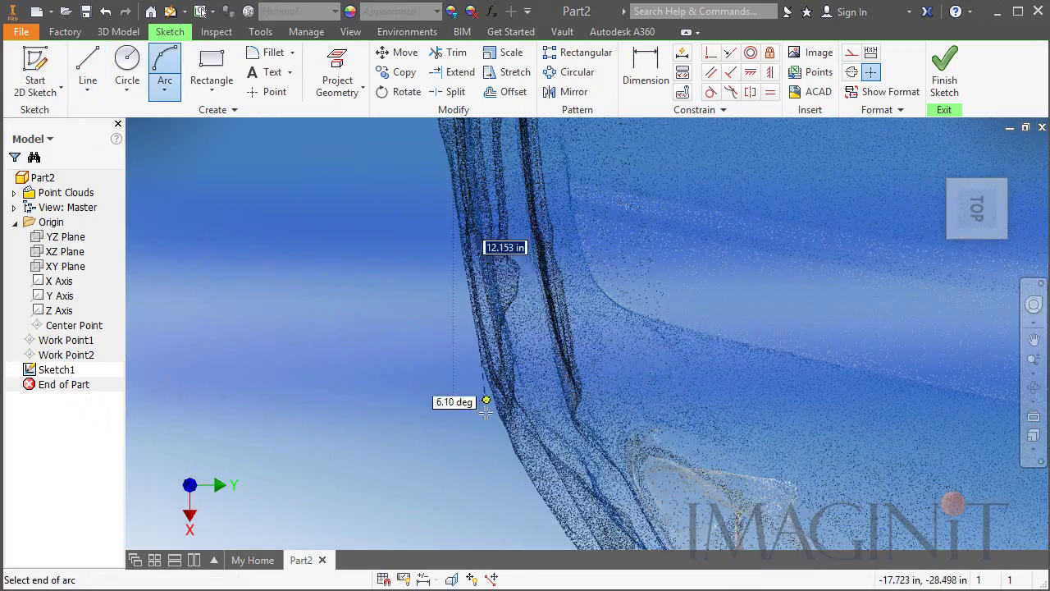
pyautogui.click(510, 420)
pyautogui.moveTo(524, 484); pyautogui.dragTo(429, 273, button='middle')
pyautogui.click(496, 356)
pyautogui.click(564, 427)
pyautogui.moveTo(566, 435); pyautogui.dragTo(359, 300, button='middle')
# Continue the outline with arcs around the front corner, ending with one of about 2.3 in radius beside the front wheel arch.
pyautogui.scroll(3, 475, 394)
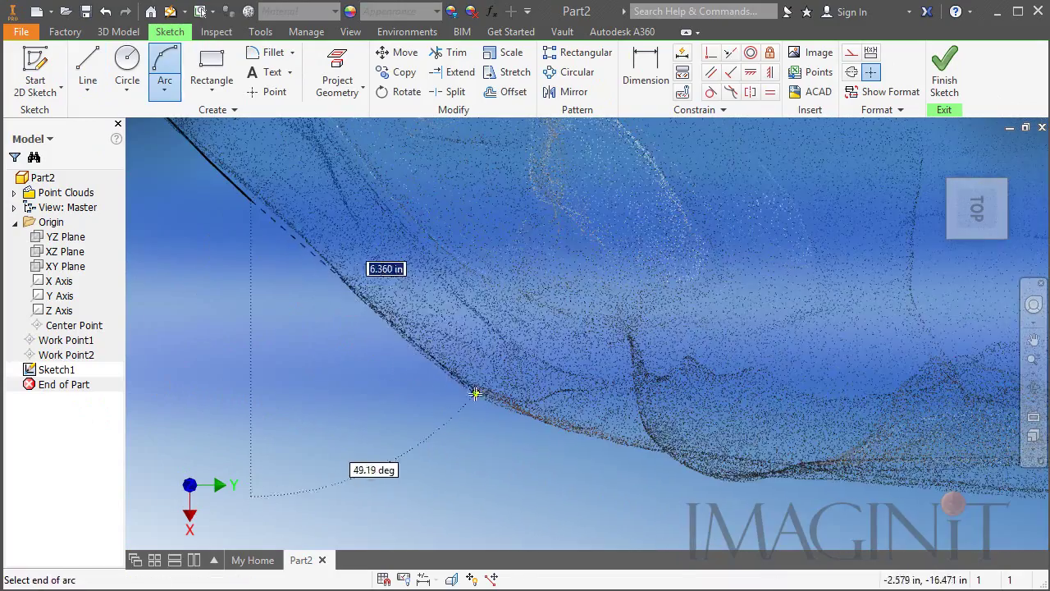
pyautogui.moveTo(558, 427); pyautogui.dragTo(338, 387, button='middle')
pyautogui.click(447, 416)
pyautogui.click(333, 392)
pyautogui.moveTo(410, 414); pyautogui.dragTo(253, 393, button='middle')
pyautogui.click(263, 395)
pyautogui.click(300, 398)
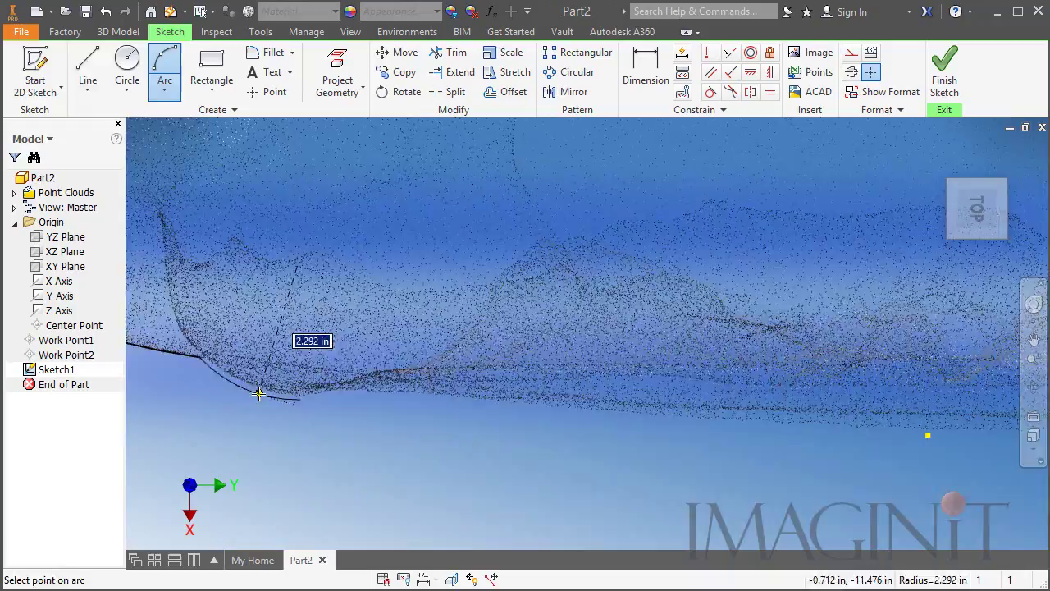
pyautogui.click(257, 394)
pyautogui.moveTo(676, 433); pyautogui.dragTo(621, 446, button='middle')
# Draw a three-point arc along the inner edge of the area just outside the narrow hood stripe.
pyautogui.scroll(3, 377, 322)
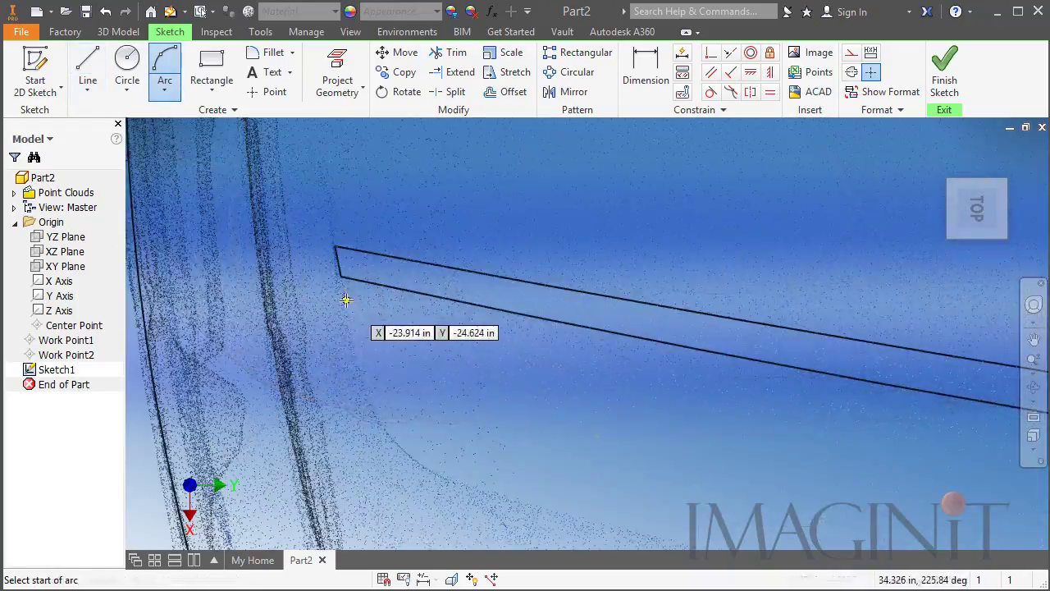
pyautogui.click(344, 298)
pyautogui.scroll(-3, 345, 298)
pyautogui.click(681, 395)
pyautogui.click(466, 368)
pyautogui.scroll(3, 331, 311)
# Outline the wide hood stripe with arcs along its front end, outer edge and windscreen end.
pyautogui.click(331, 280)
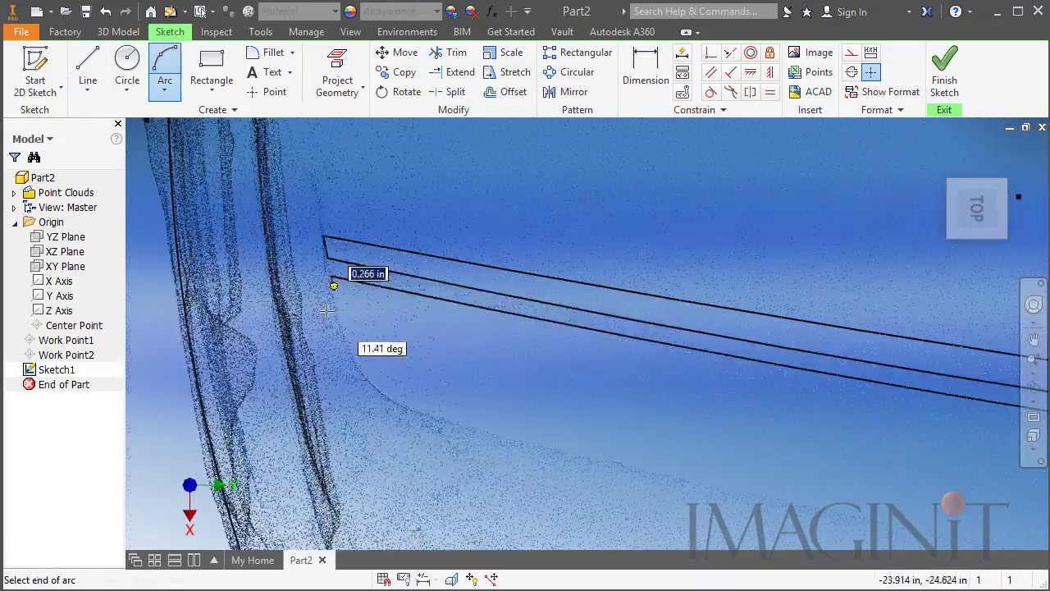
pyautogui.click(392, 404)
pyautogui.click(520, 492)
pyautogui.scroll(-5, 520, 495)
pyautogui.click(520, 494)
pyautogui.click(937, 457)
pyautogui.click(694, 415)
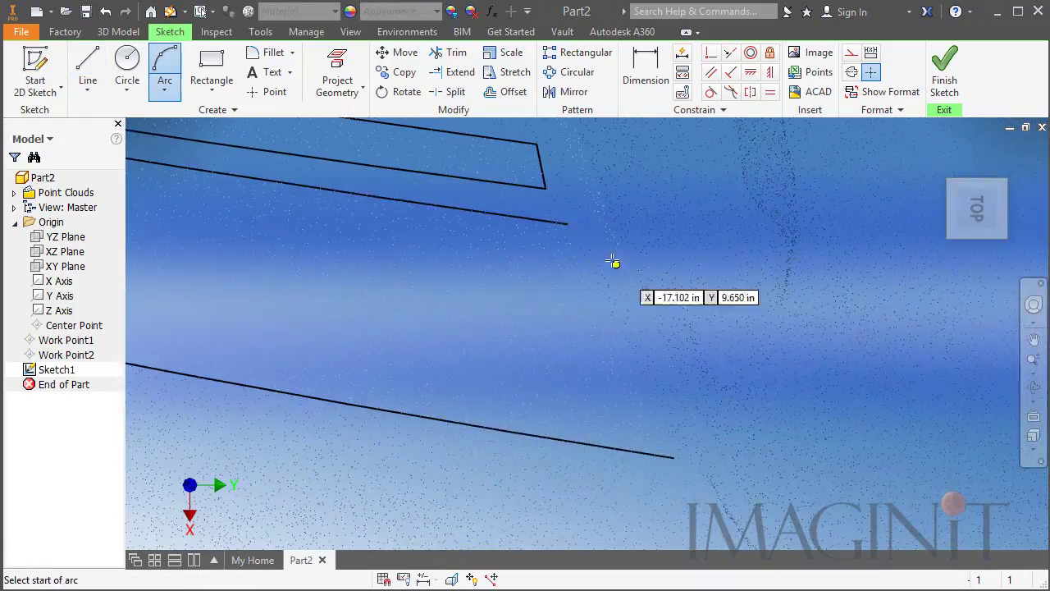
pyautogui.click(566, 225)
pyautogui.click(675, 459)
pyautogui.scroll(-6, 571, 415)
pyautogui.press('Escape')
# Draw arcs around the headlight surround's front tip and along its long inner edge.
pyautogui.scroll(4, 297, 278)
pyautogui.click(165, 62)
pyautogui.scroll(3, 396, 236)
pyautogui.click(451, 236)
pyautogui.scroll(-2, 460, 267)
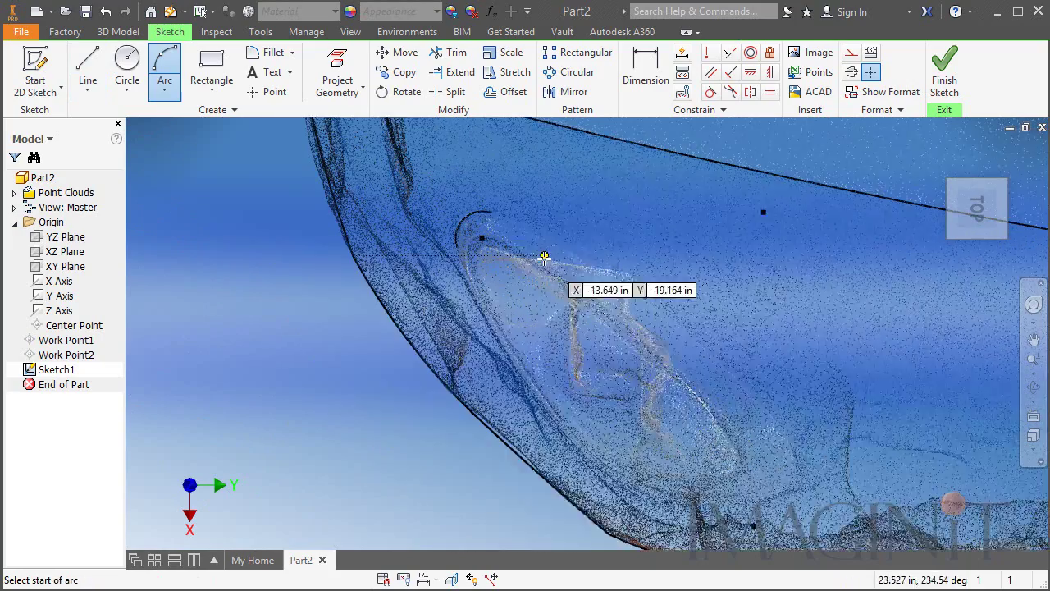
pyautogui.click(433, 203)
pyautogui.click(601, 300)
pyautogui.click(601, 299)
pyautogui.moveTo(619, 323); pyautogui.dragTo(596, 237, button='middle')
pyautogui.click(715, 350)
pyautogui.click(663, 273)
# Close the headlight surround with an arc of about 1.3 in radius at its rear end and arcs along its outer edge.
pyautogui.scroll(1, 722, 337)
pyautogui.click(693, 335)
pyautogui.click(662, 400)
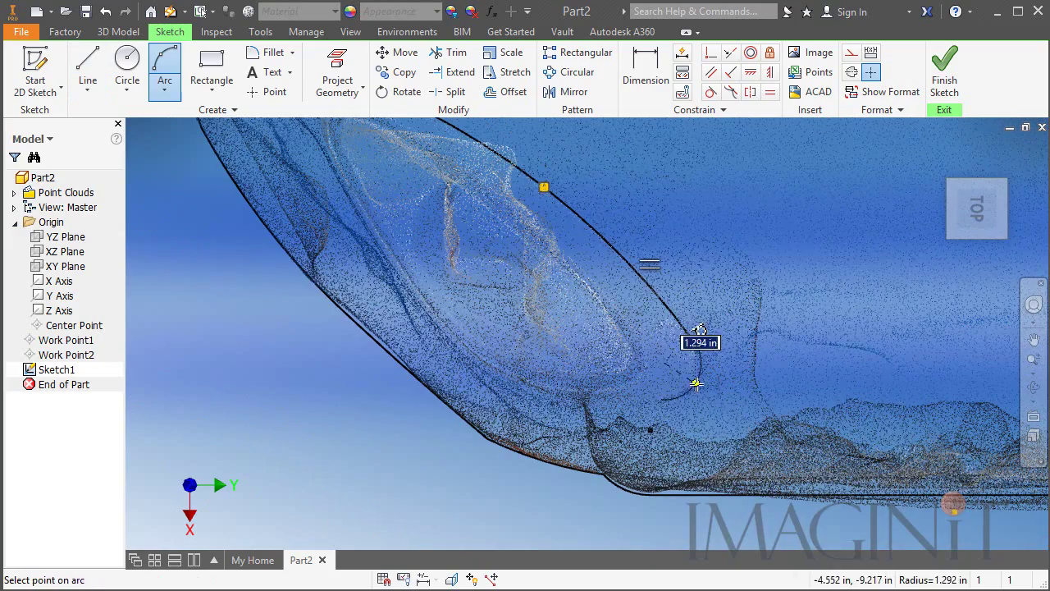
pyautogui.click(520, 382)
pyautogui.moveTo(519, 381); pyautogui.dragTo(701, 470, button='middle')
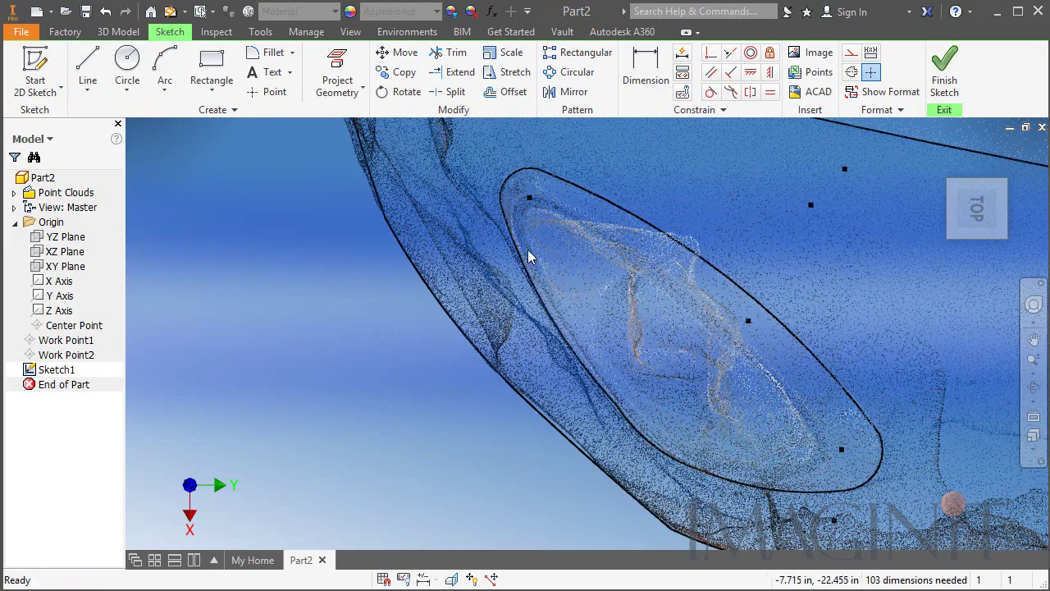
# Start the inner headlight lens outline with an arc at its front tip and one along its inner edge.
pyautogui.scroll(3, 517, 232)
pyautogui.click(510, 225)
pyautogui.click(560, 169)
pyautogui.scroll(-2, 574, 299)
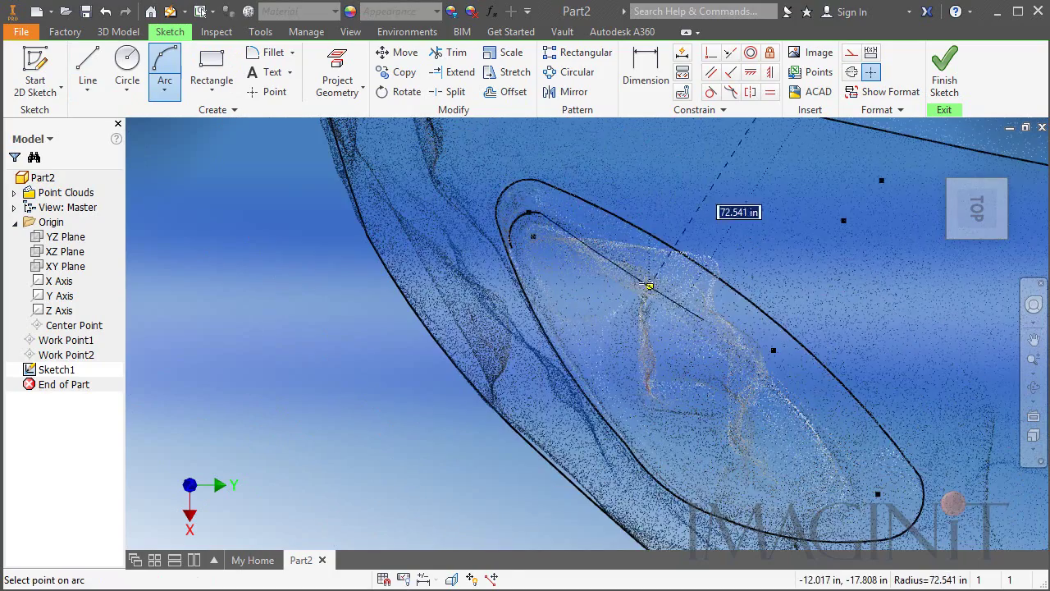
pyautogui.moveTo(648, 286); pyautogui.dragTo(485, 204, button='middle')
pyautogui.click(680, 385)
pyautogui.click(539, 239)
# Add an arc at the lens outline's rear end, adjust its endpoint and continue tracing along the lens's outer edge.
pyautogui.scroll(2, 693, 428)
pyautogui.click(665, 345)
pyautogui.click(636, 440)
pyautogui.scroll(-2, 645, 453)
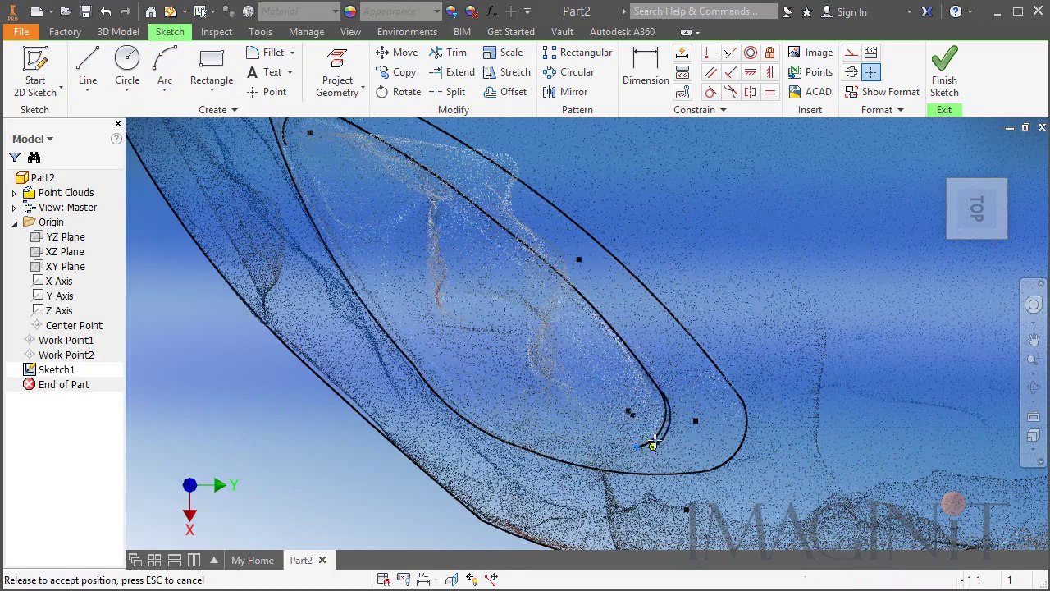
pyautogui.moveTo(654, 441); pyautogui.dragTo(663, 432)
pyautogui.press('space')
pyautogui.moveTo(597, 430); pyautogui.dragTo(617, 413, button='middle')
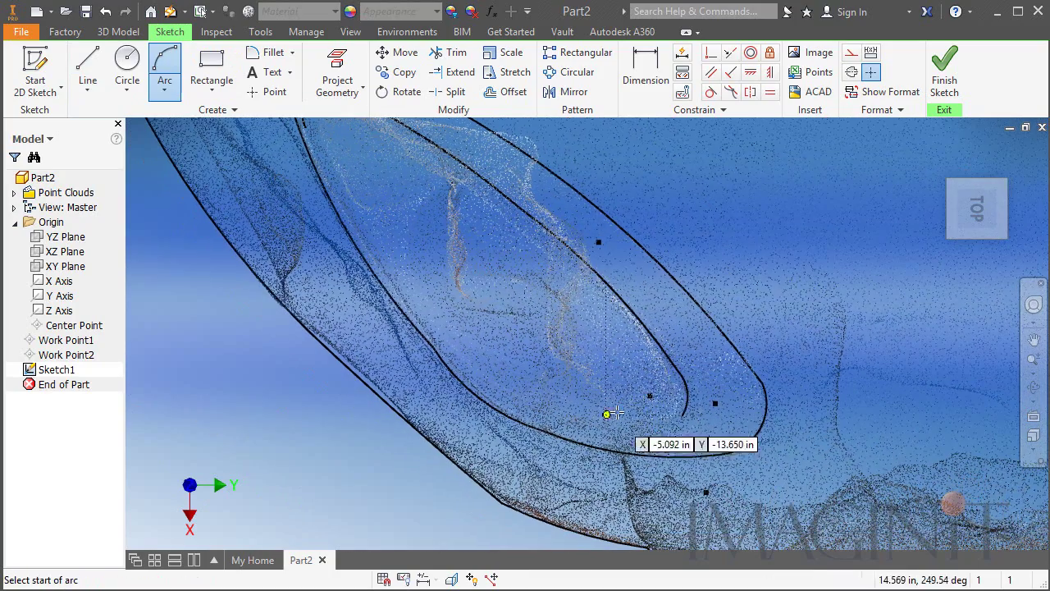
pyautogui.click(510, 403)
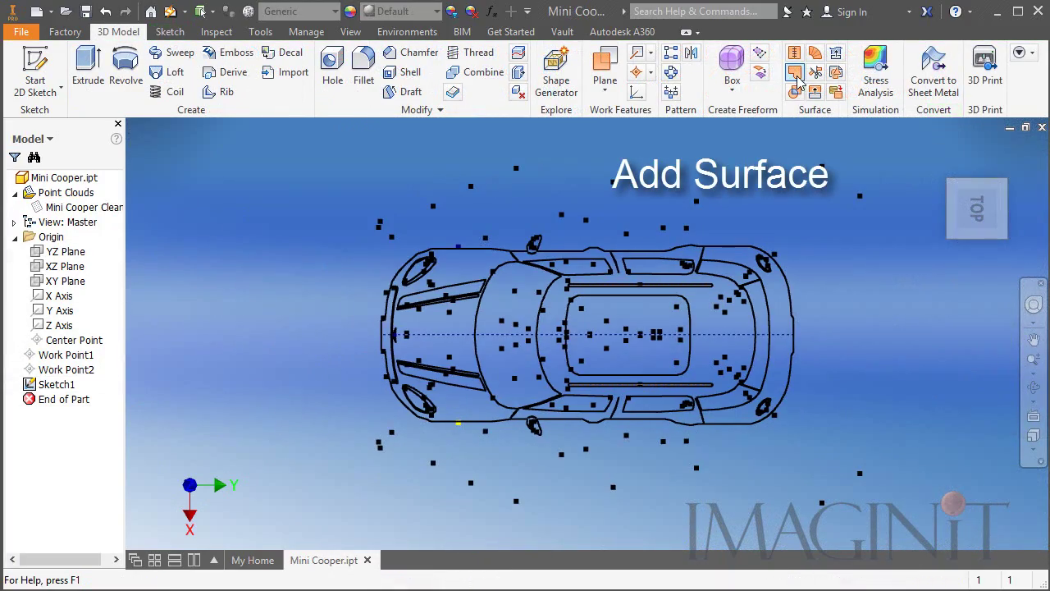
# Create a boundary patch from the car's sketched top-view outline with automatic edge chaining.
pyautogui.click(798, 78)
pyautogui.click(745, 249)
pyautogui.moveTo(745, 249); pyautogui.dragTo(956, 214, button='middle')
pyautogui.scroll(3, 654, 333)
pyautogui.moveTo(654, 332)
pyautogui.mouseDown(button='middle')
pyautogui.moveTo(666, 283)
pyautogui.moveTo(251, 323)
pyautogui.mouseUp(button='middle')
pyautogui.scroll(3, 846, 424)
pyautogui.moveTo(873, 220); pyautogui.dragTo(820, 281, button='middle')
pyautogui.scroll(-6, 763, 374)
pyautogui.moveTo(761, 375); pyautogui.dragTo(849, 397, button='middle')
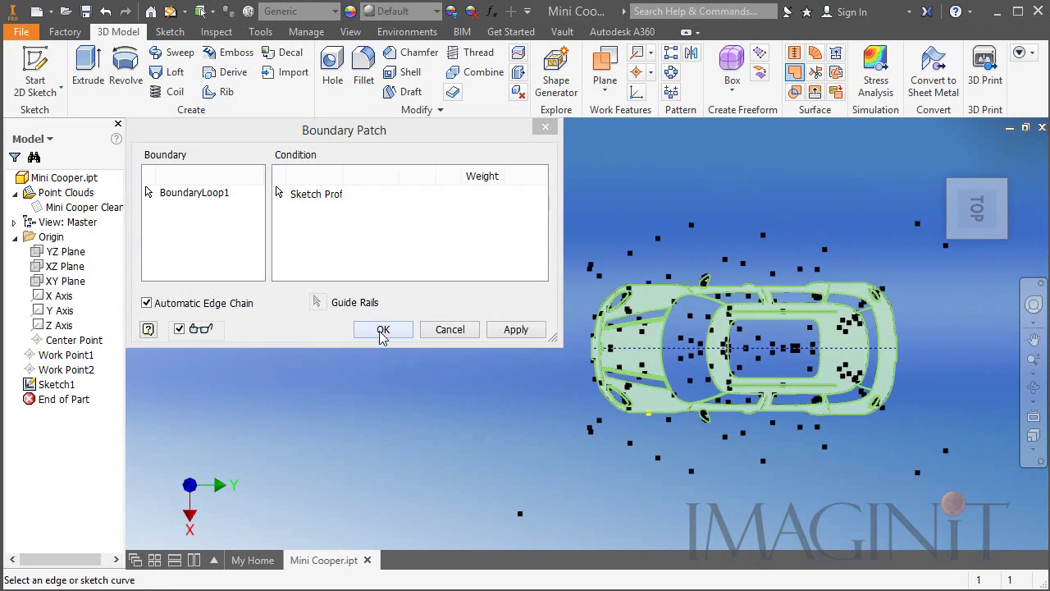
pyautogui.click(383, 329)
# Turn the point cloud's visibility back on above the patched surface.
pyautogui.rightClick(122, 205)
pyautogui.rightClick(79, 192)
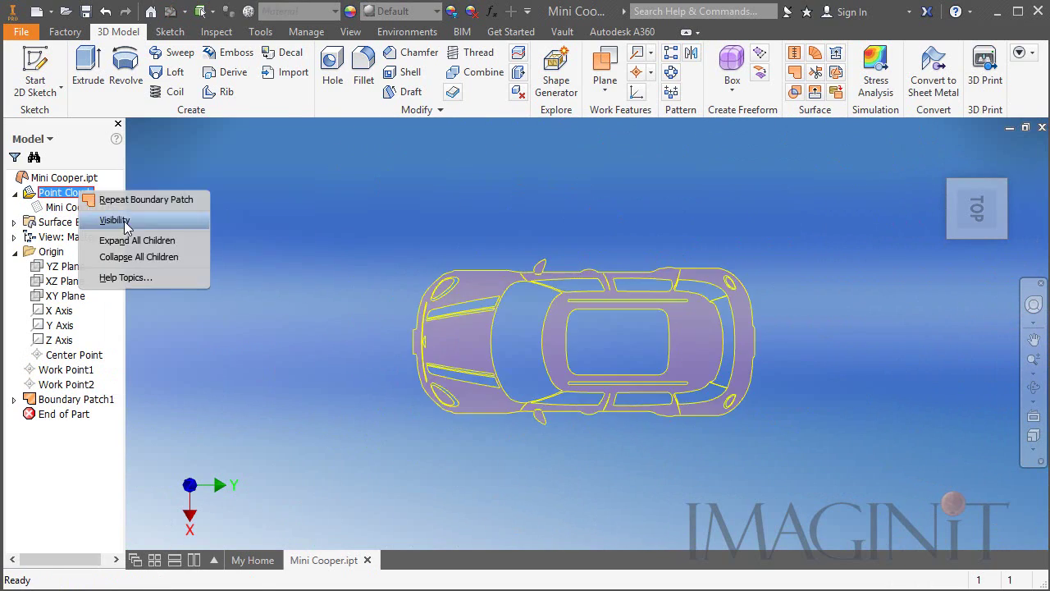
pyautogui.click(125, 222)
pyautogui.keyDown('shift'); pyautogui.moveTo(493, 484); pyautogui.dragTo(527, 436, button='middle'); pyautogui.keyUp('shift')
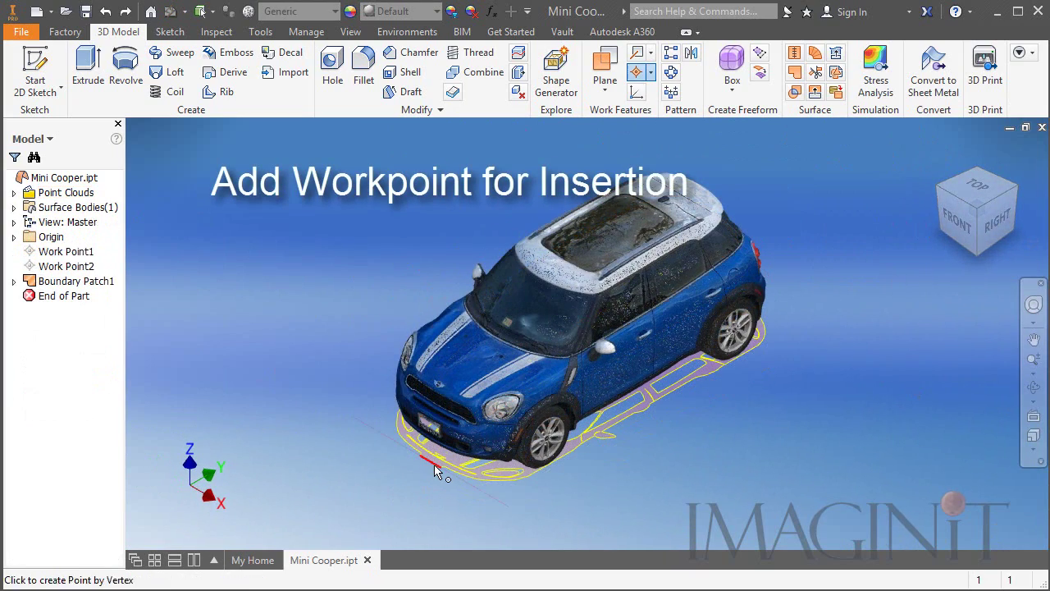
# Activate the Asset Builder for the Mini Cooper part and dismiss the borrowed-licence notice.
pyautogui.click(65, 33)
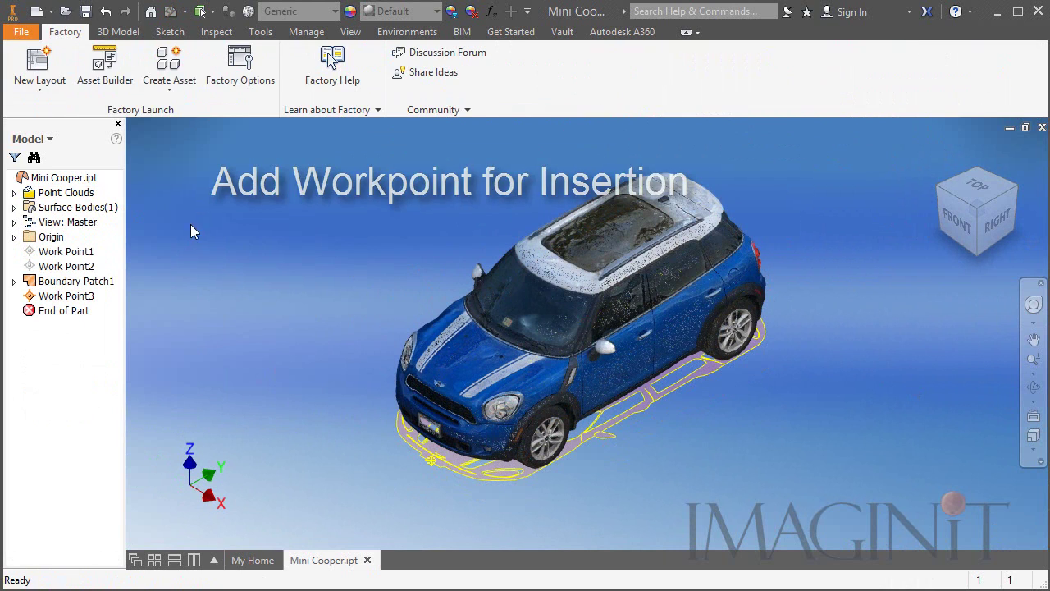
pyautogui.click(104, 65)
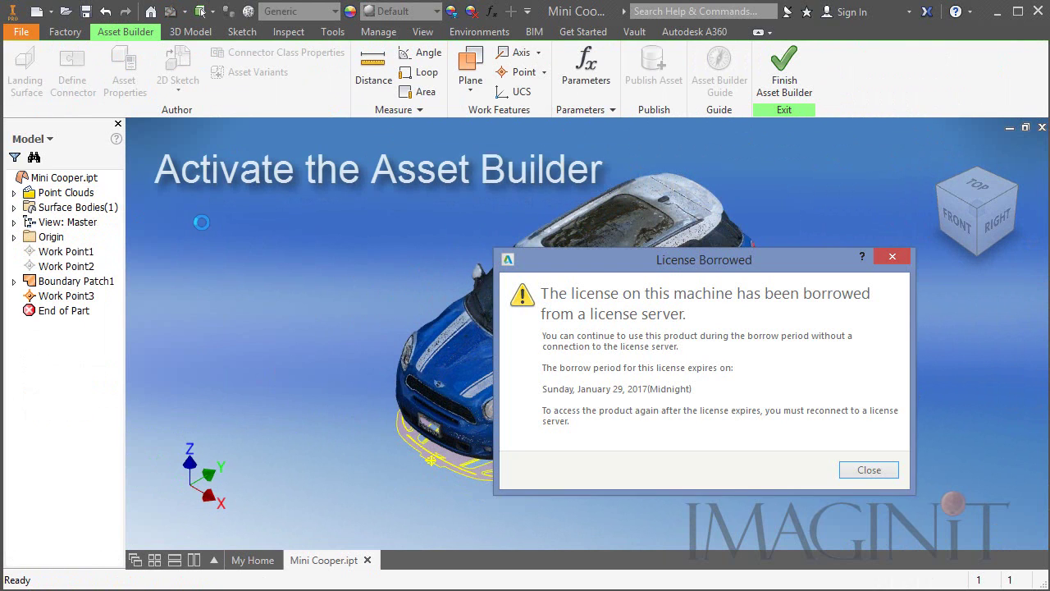
pyautogui.click(884, 477)
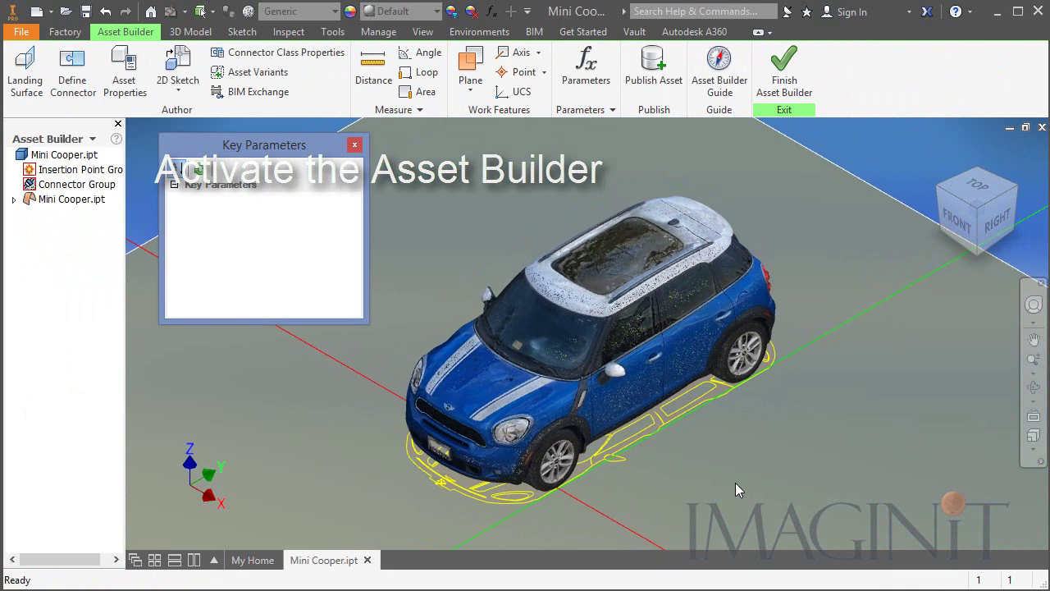
# Define the asset's landing surface on the XY plane, with the insertion point at the work point on the car's front.
pyautogui.click(25, 67)
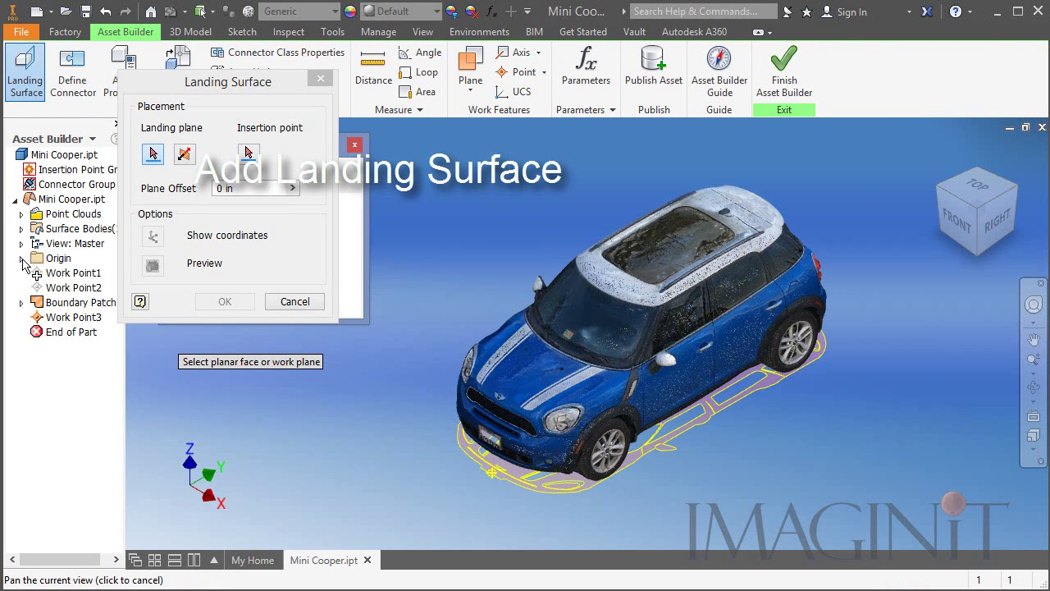
pyautogui.click(22, 259)
pyautogui.click(71, 301)
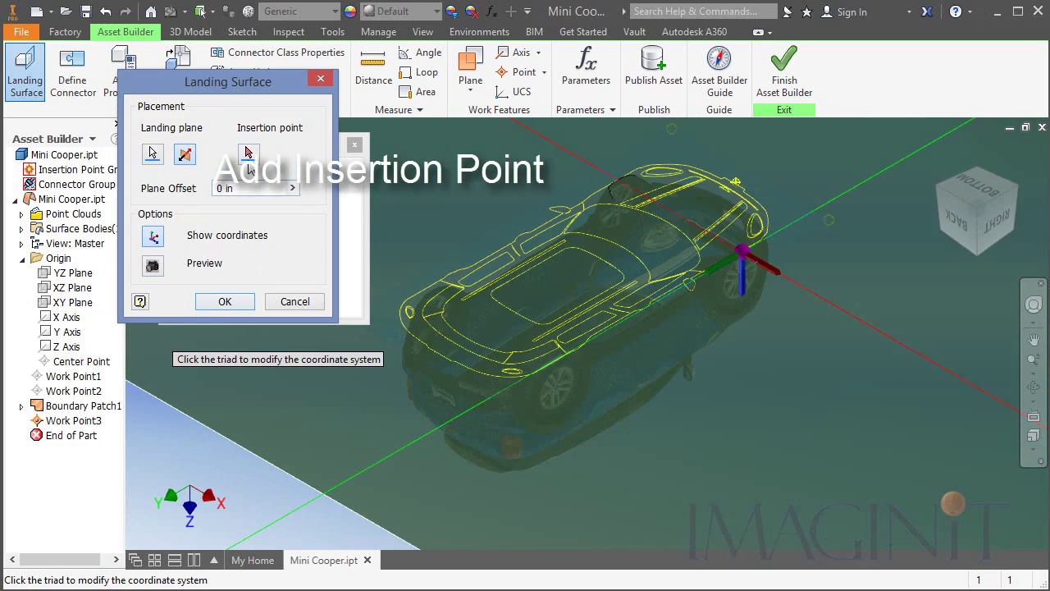
pyautogui.click(249, 158)
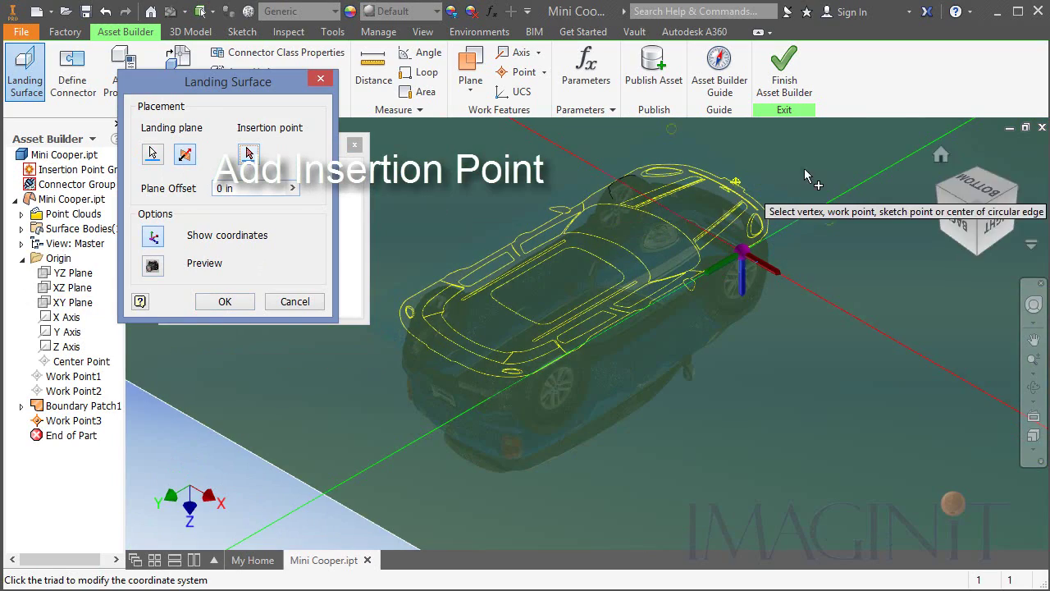
pyautogui.click(737, 187)
pyautogui.click(235, 305)
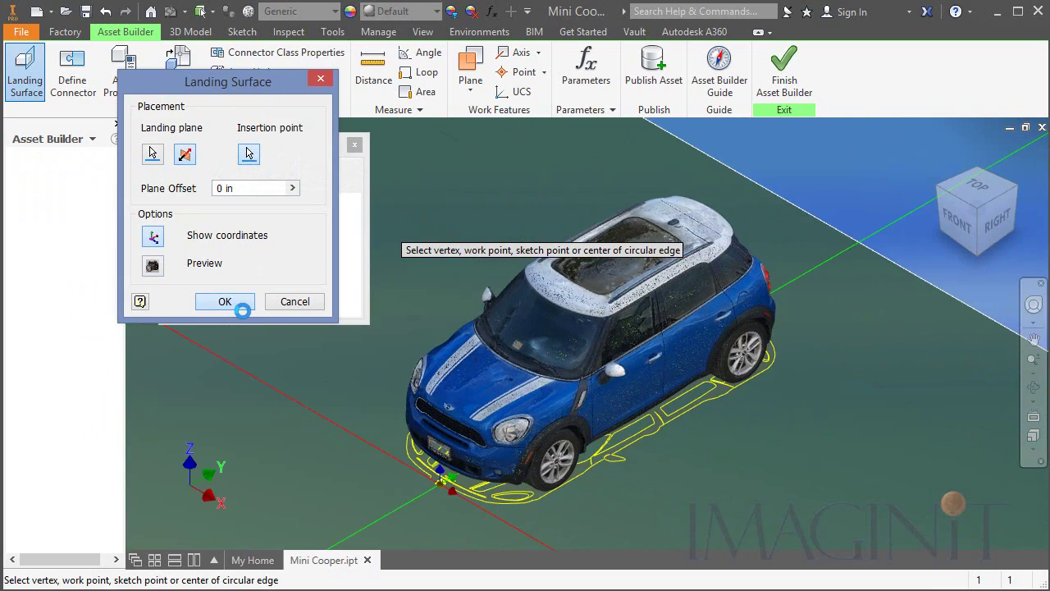
# Fill in the part's summary iProperties with title Mini Cooper, subject and category Vehicle, and keywords Car Vehicle Mini Cooper.
pyautogui.rightClick(72, 214)
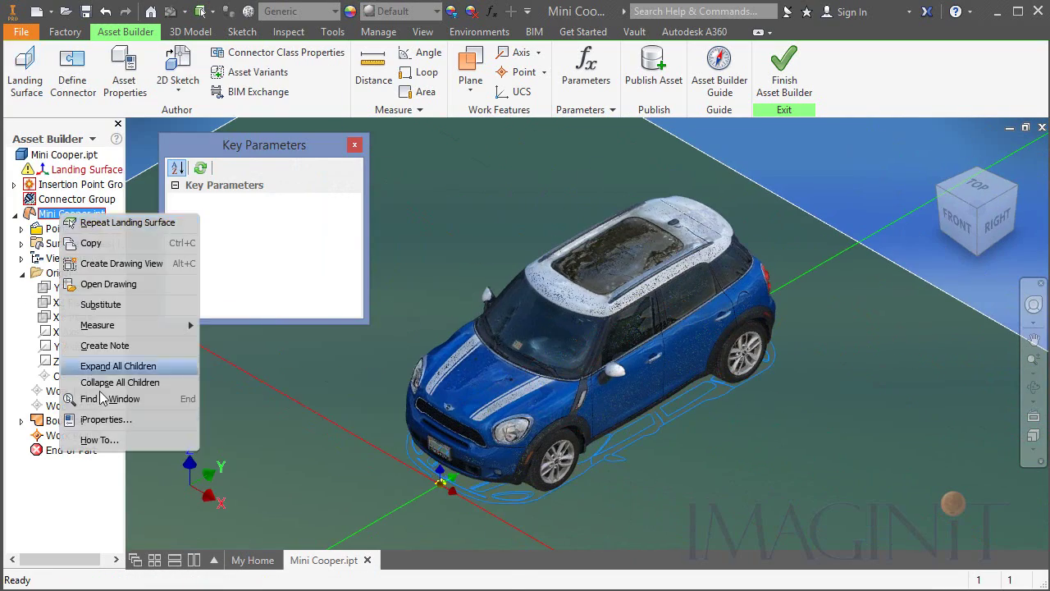
pyautogui.click(98, 416)
pyautogui.click(202, 68)
pyautogui.click(243, 91)
pyautogui.write('Mini Cooper')
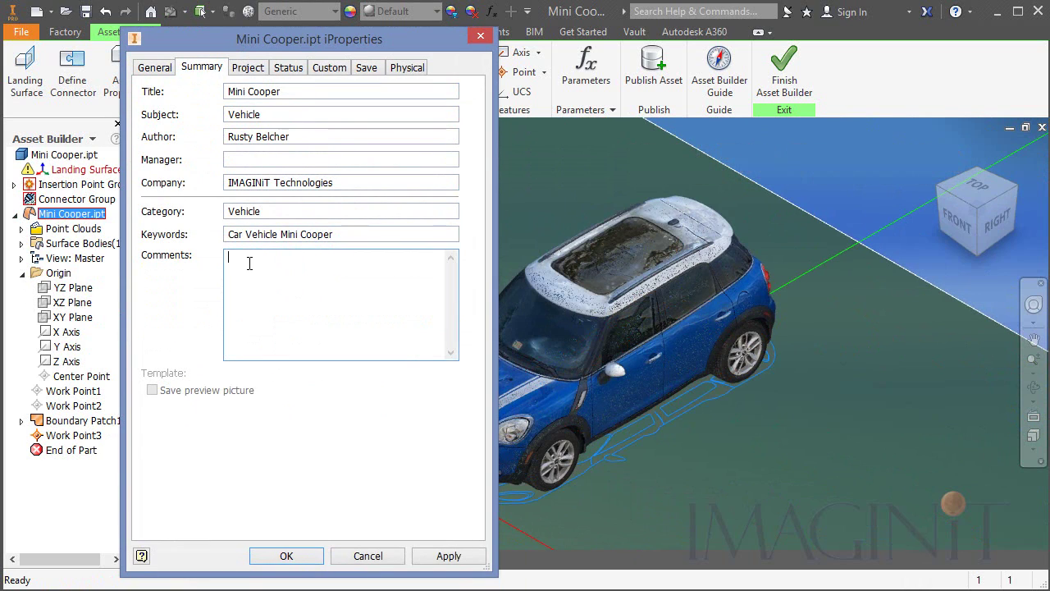
# Enter Mini Cooper in the part's project iProperties, review the custom, save and general properties, and accept the changes.
pyautogui.click(248, 67)
pyautogui.click(274, 178)
pyautogui.write('Mini Cooper')
pyautogui.click(333, 69)
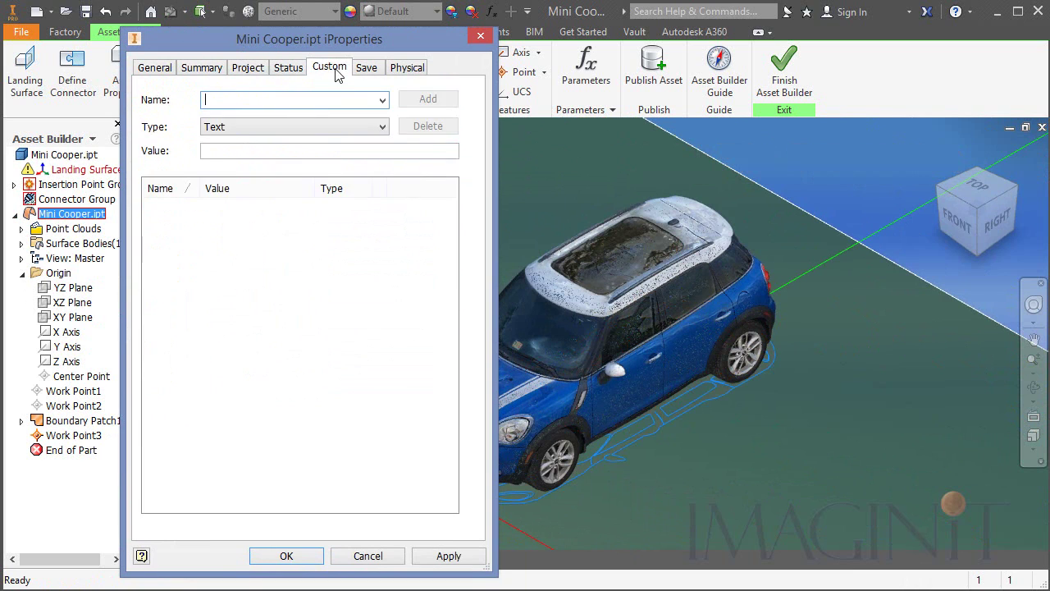
pyautogui.click(367, 69)
pyautogui.click(155, 68)
pyautogui.click(287, 557)
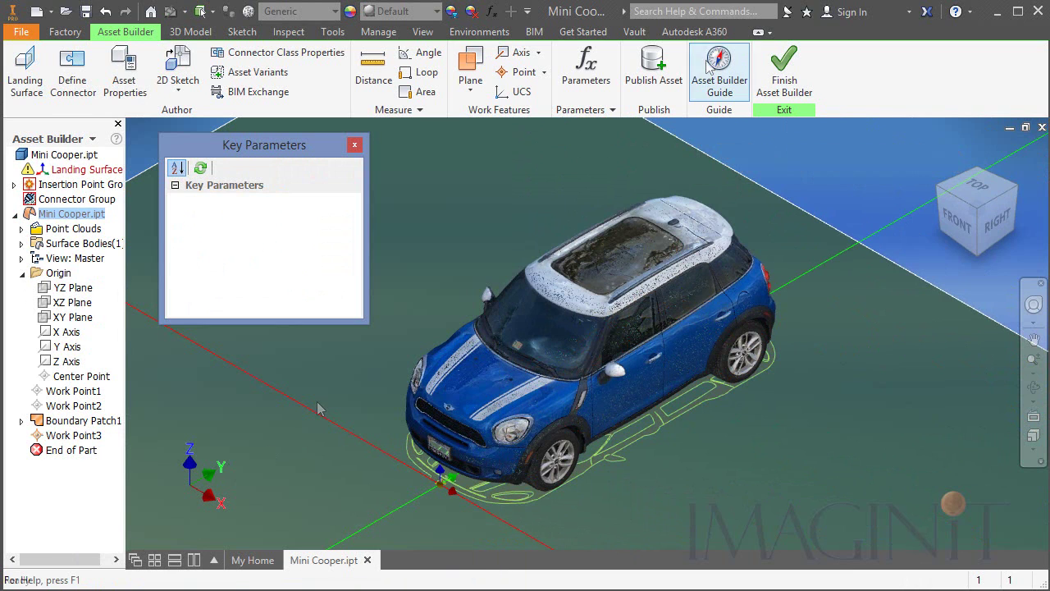
# Start publishing the asset, save the part, and choose the local Point Cloud folder under User Assets as the destination.
pyautogui.click(653, 65)
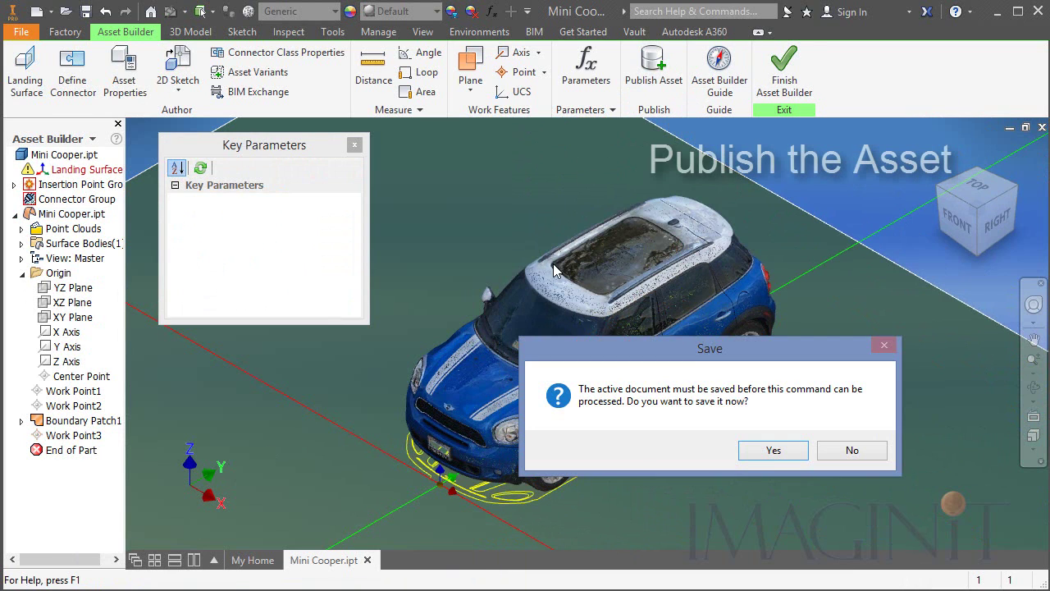
pyautogui.click(772, 450)
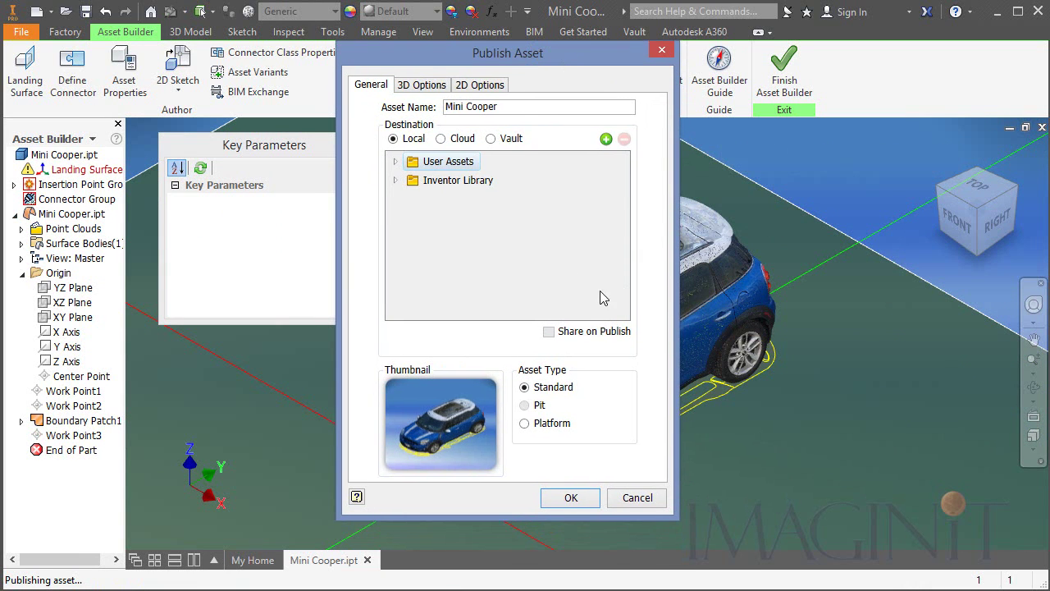
pyautogui.moveTo(624, 173); pyautogui.dragTo(626, 195)
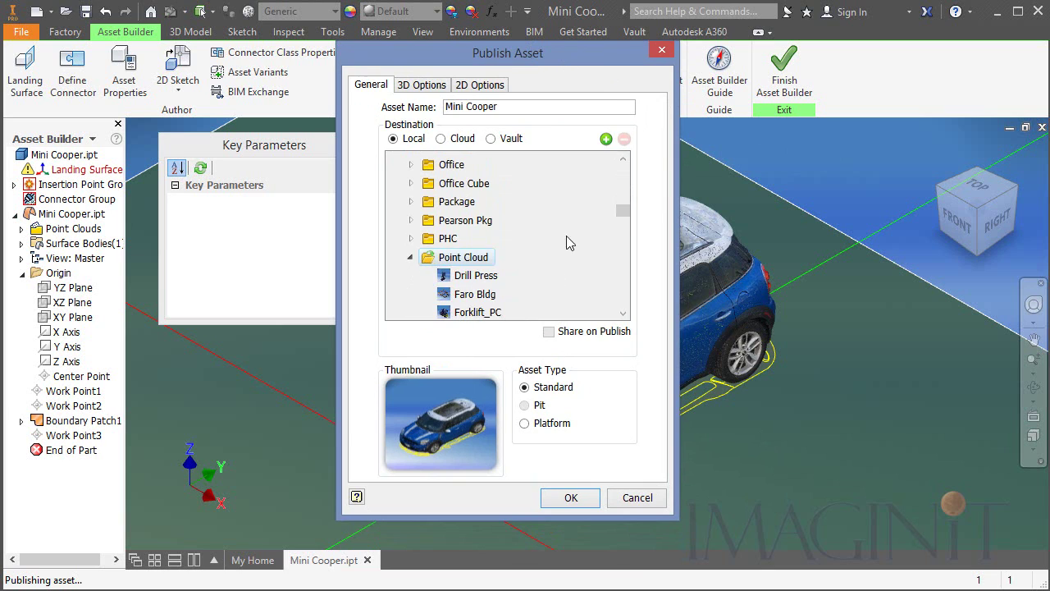
# Include Sketch1 in the published 2D asset, check the 3D options and publish the Mini Cooper asset.
pyautogui.click(482, 86)
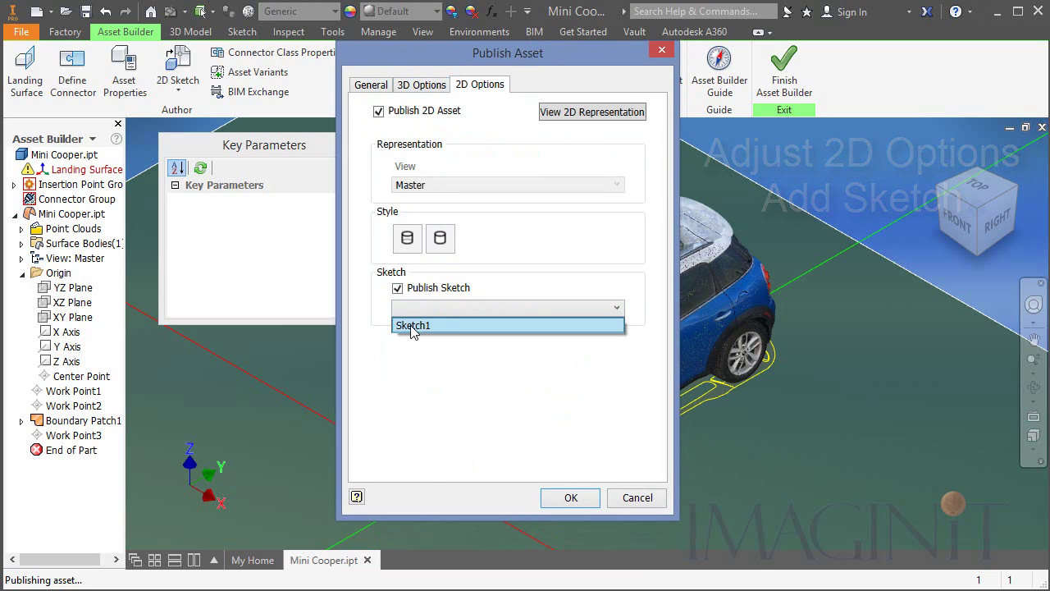
pyautogui.click(394, 89)
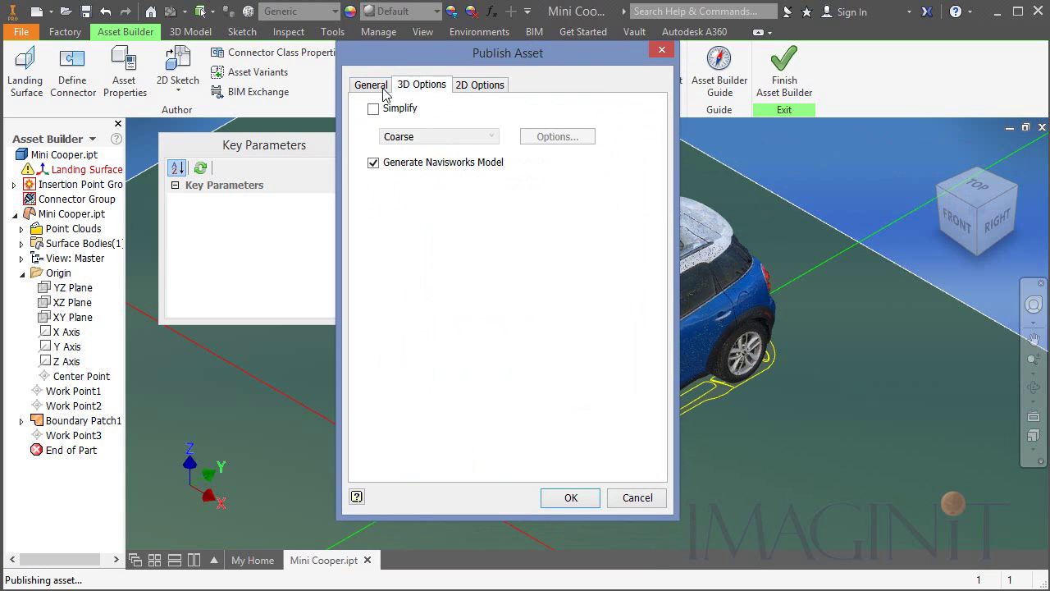
pyautogui.click(370, 87)
pyautogui.click(571, 499)
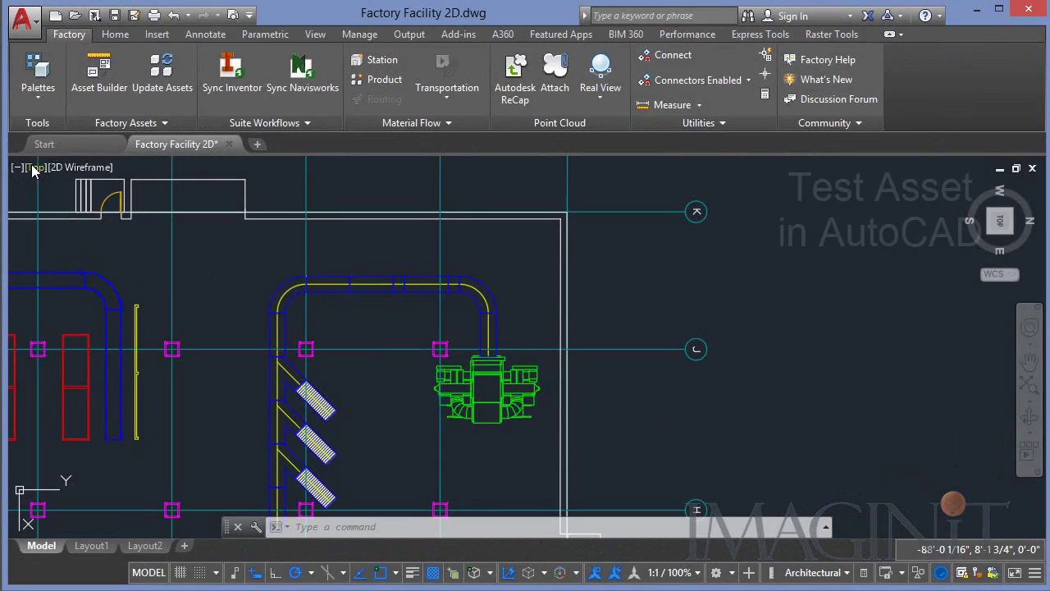
# Switch to AutoCAD and find the Mini Cooper asset in the Point Cloud folder of User Assets in the Asset Browser.
pyautogui.click(37, 96)
pyautogui.click(57, 124)
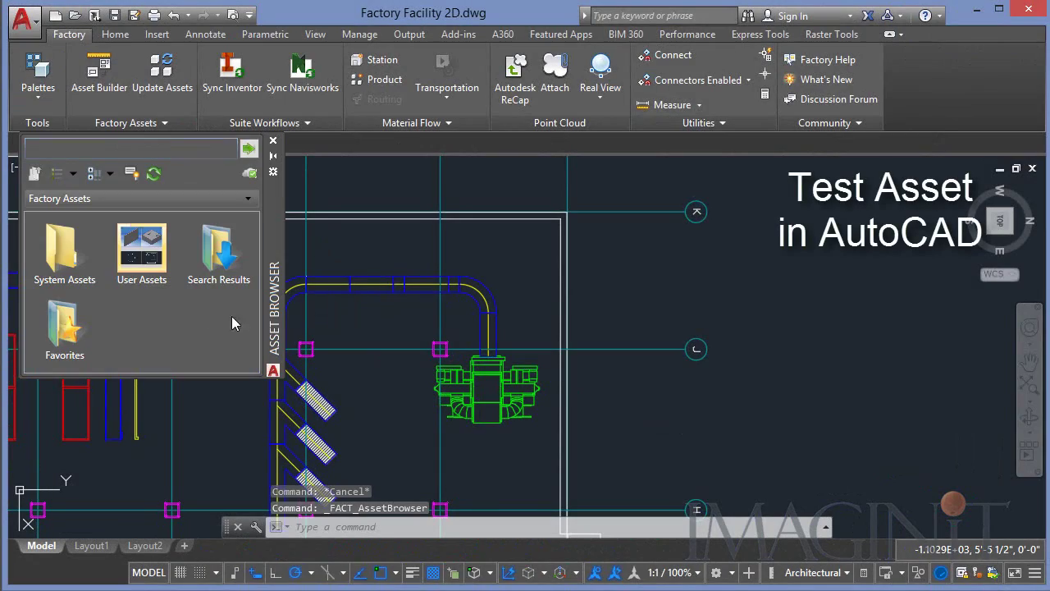
pyautogui.doubleClick(140, 264)
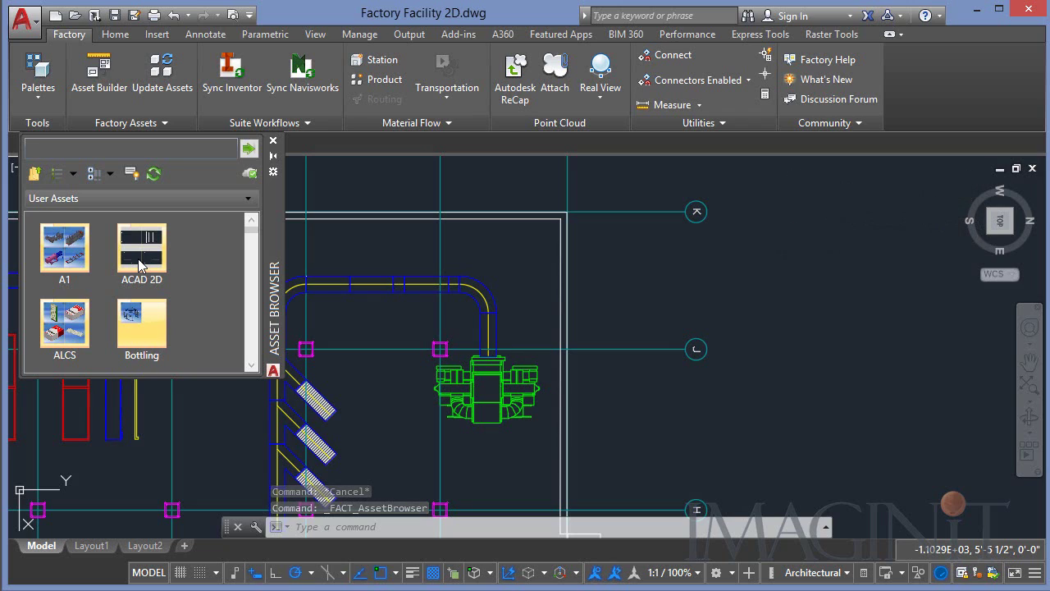
pyautogui.scroll(-6, 135, 279)
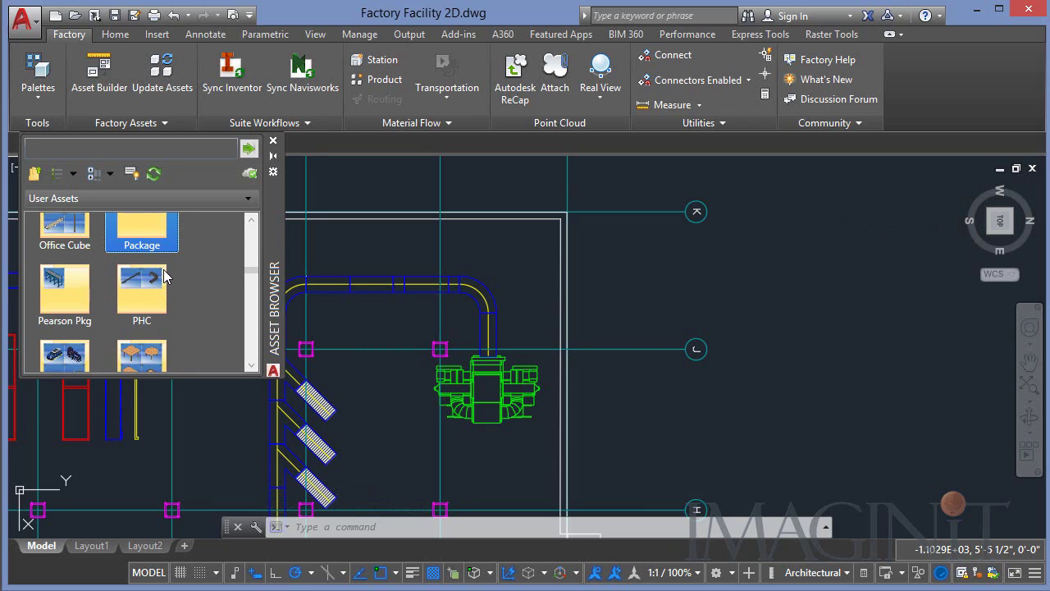
pyautogui.doubleClick(69, 339)
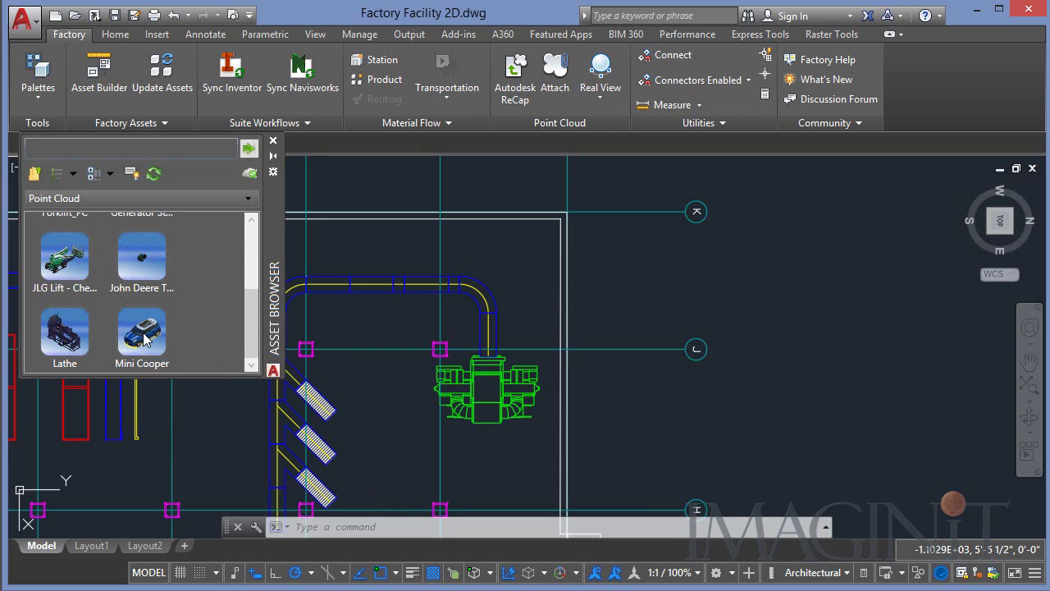
# Place one Mini Cooper asset outside the building wall between grid lines K and J, and end the placement.
pyautogui.moveTo(144, 331); pyautogui.dragTo(689, 311)
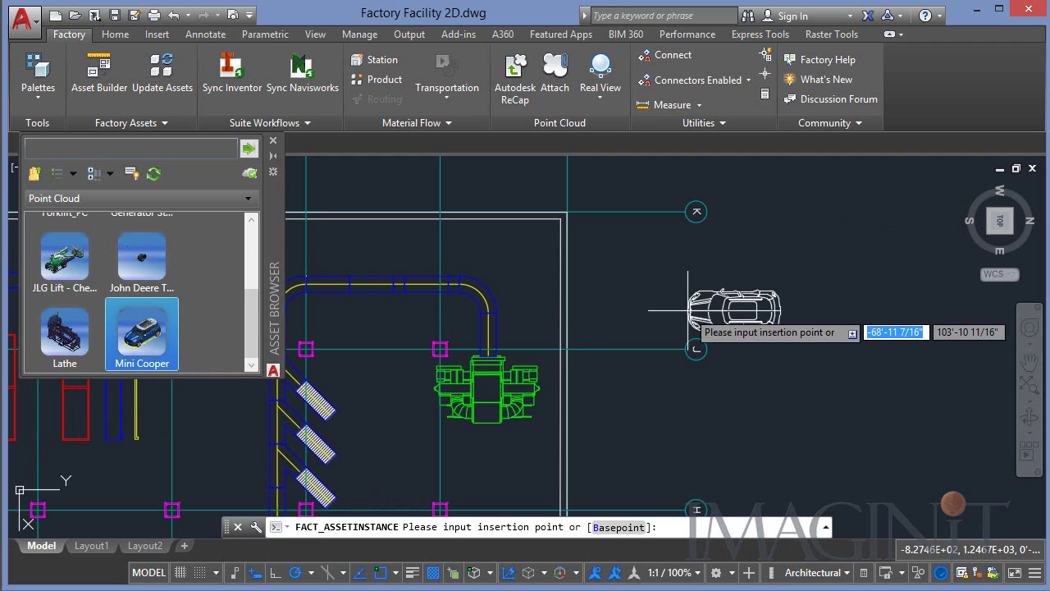
pyautogui.scroll(-2, 679, 310)
pyautogui.scroll(4, 673, 307)
pyautogui.moveTo(674, 306); pyautogui.dragTo(529, 334, button='middle')
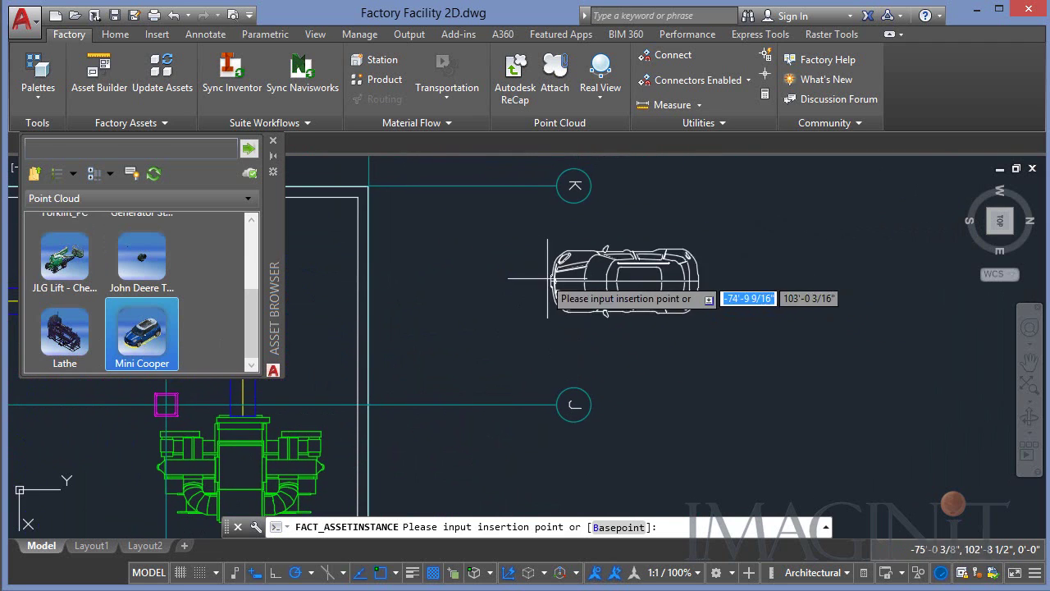
pyautogui.click(468, 306)
pyautogui.click(471, 351)
pyautogui.rightClick(713, 317)
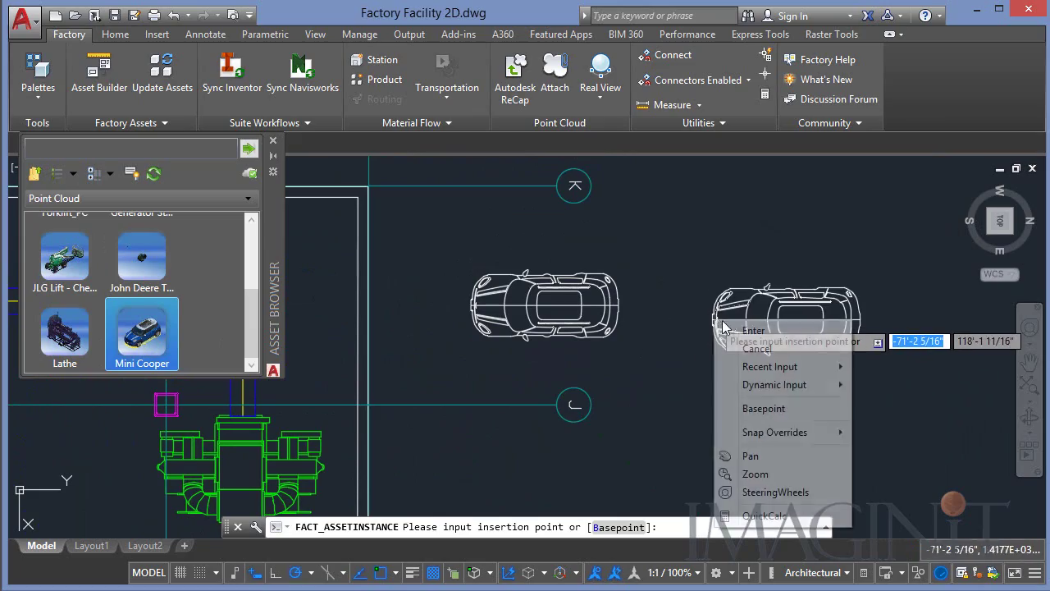
pyautogui.click(753, 330)
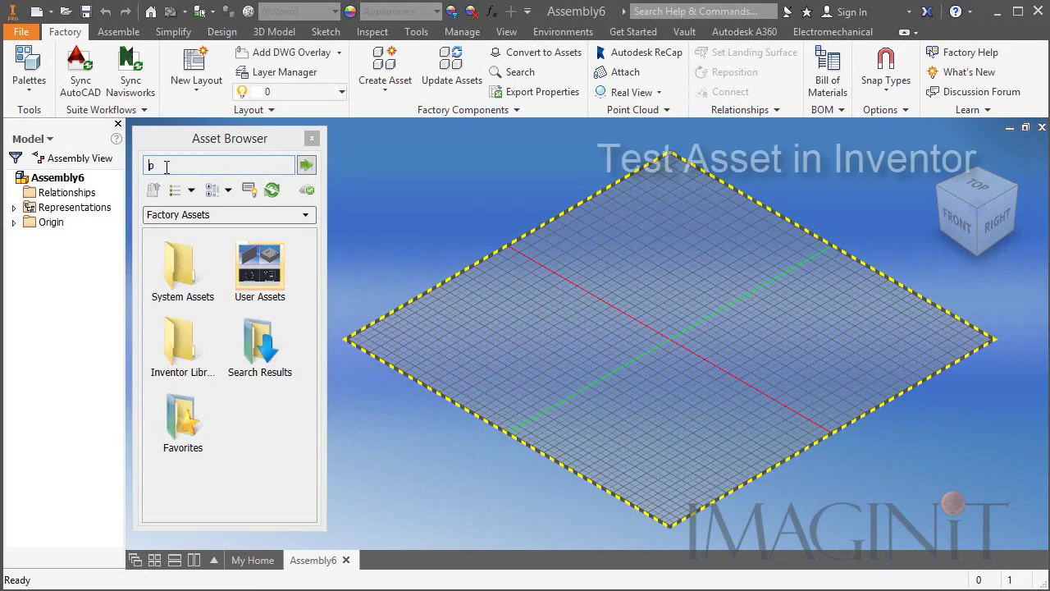
# Switch to the Inventor factory layout and search the Asset Browser for "point cloud".
pyautogui.click(166, 167)
pyautogui.write('point cloud')
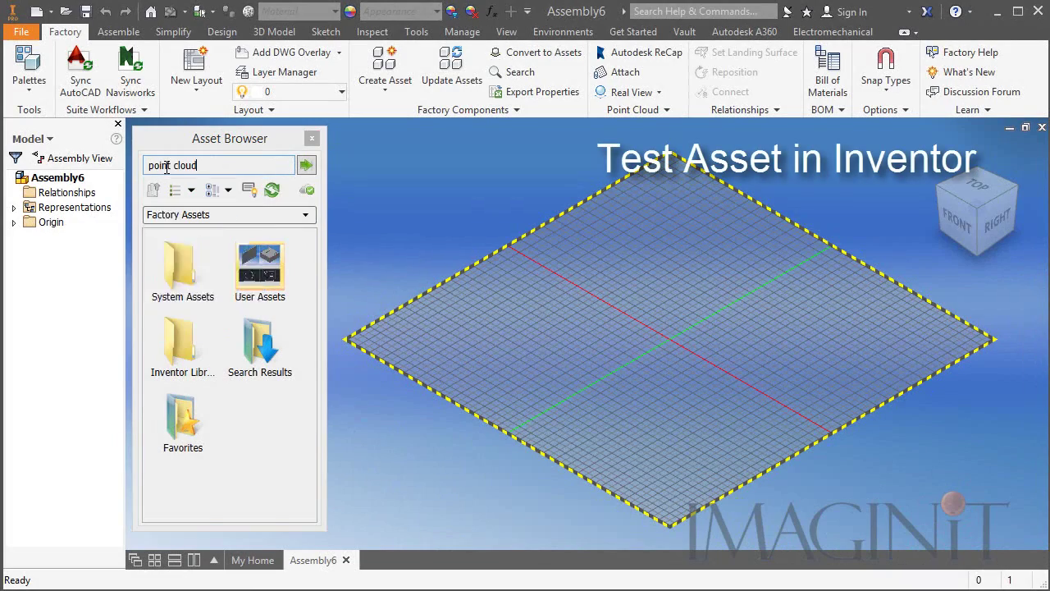
pyautogui.press('Return')
# Place the Faro Bldg asset on the factory floor and turn the layout to its home view.
pyautogui.moveTo(269, 278); pyautogui.dragTo(660, 391)
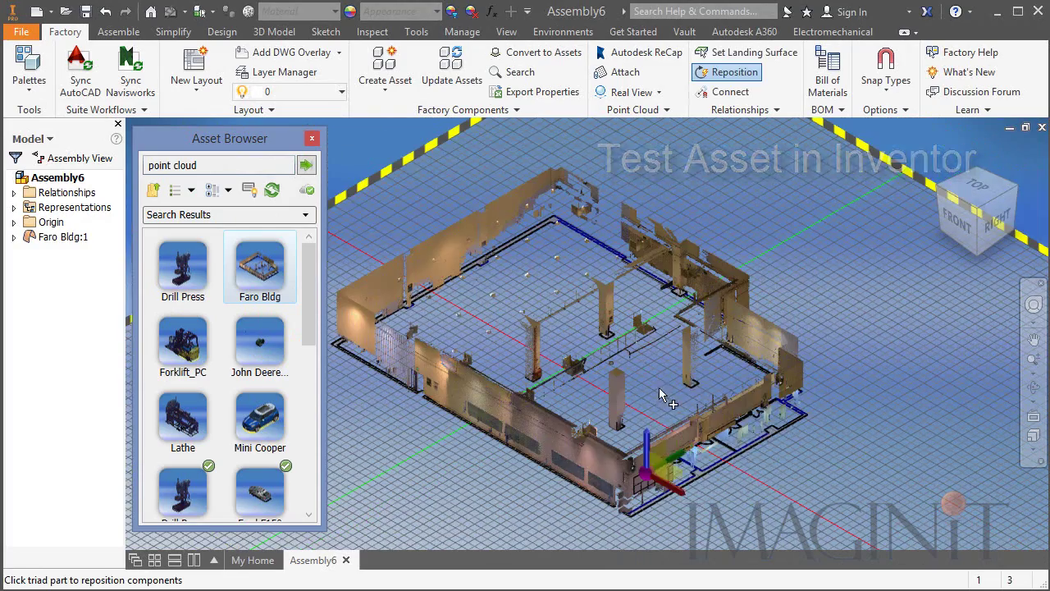
pyautogui.rightClick(660, 390)
pyautogui.click(687, 397)
pyautogui.press('Escape')
pyautogui.moveTo(656, 361); pyautogui.dragTo(704, 392, button='middle')
pyautogui.click(941, 180)
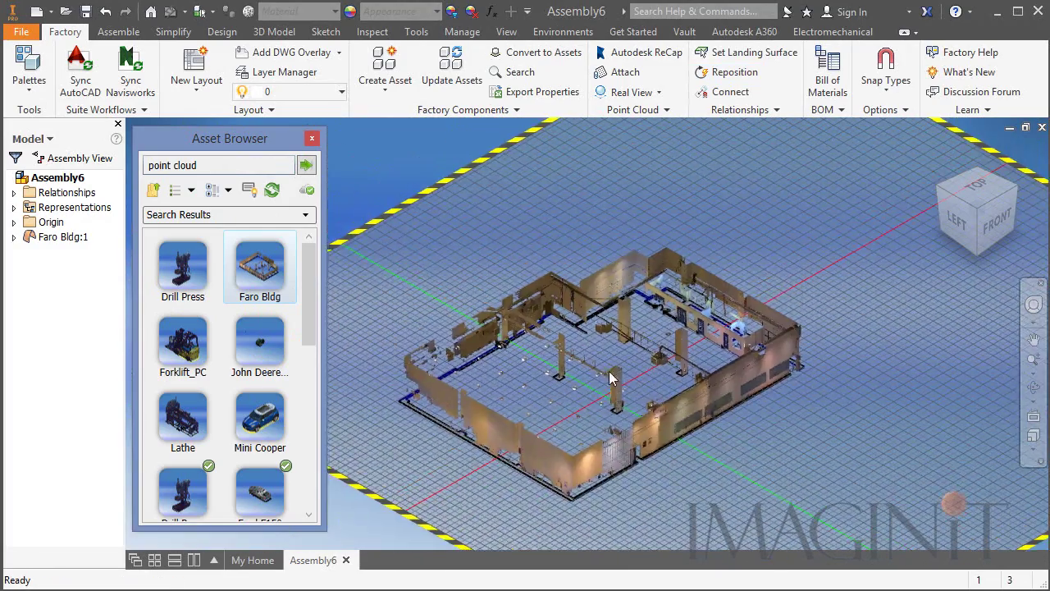
# Place a Forklift_PC asset on the open floor inside the scanned building and finish the placement without repositioning it.
pyautogui.scroll(3, 612, 377)
pyautogui.moveTo(309, 317); pyautogui.dragTo(309, 417)
pyautogui.moveTo(259, 281); pyautogui.dragTo(703, 416)
pyautogui.scroll(5, 663, 402)
pyautogui.click(639, 420)
pyautogui.rightClick(584, 337)
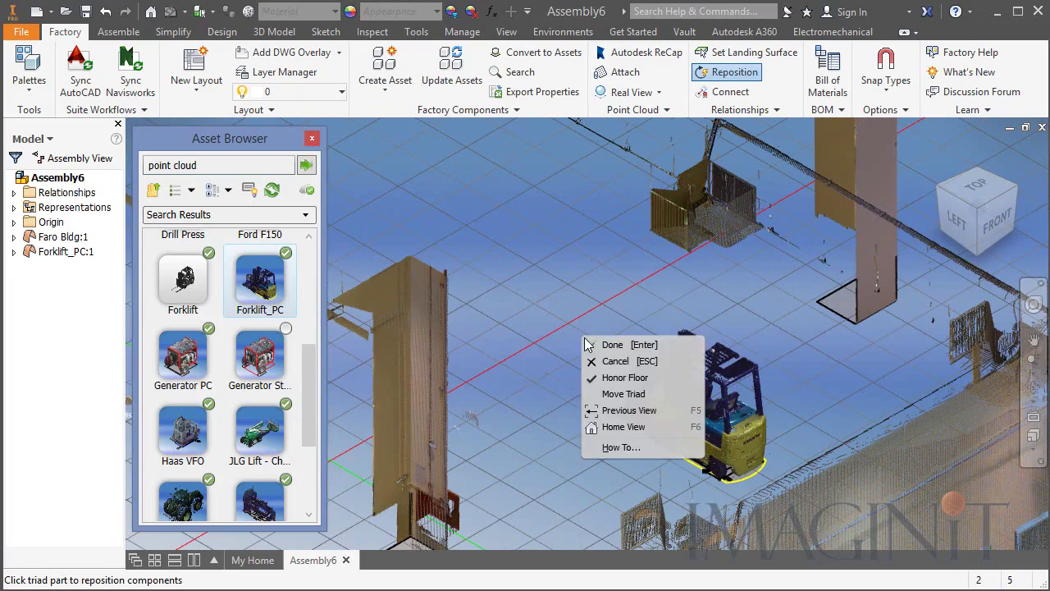
pyautogui.click(606, 344)
pyautogui.rightClick(544, 312)
pyautogui.click(571, 321)
# Place a Haas VFO asset on the building floor near the column and finish the placement.
pyautogui.moveTo(522, 249); pyautogui.dragTo(587, 398, button='middle')
pyautogui.moveTo(311, 389); pyautogui.dragTo(311, 402)
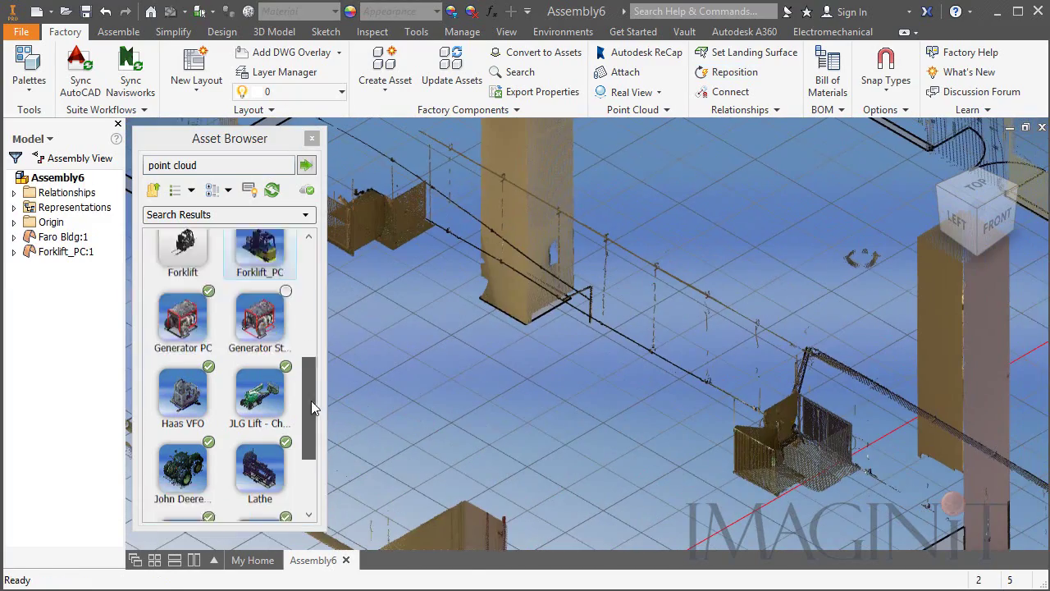
pyautogui.scroll(-2, 311, 400)
pyautogui.moveTo(182, 263); pyautogui.dragTo(633, 433)
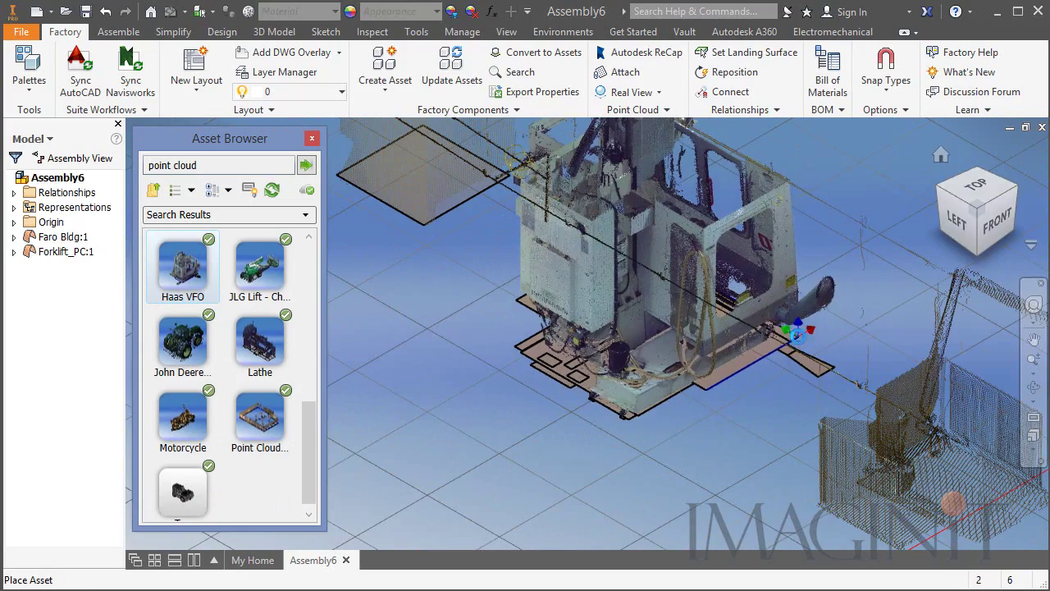
pyautogui.rightClick(579, 457)
pyautogui.click(603, 465)
pyautogui.rightClick(567, 467)
pyautogui.click(590, 476)
# Place a Lathe asset on the floor alongside the building's wall and finish the placement.
pyautogui.scroll(-4, 589, 477)
pyautogui.scroll(2, 525, 394)
pyautogui.moveTo(369, 328); pyautogui.dragTo(593, 354, button='middle')
pyautogui.moveTo(310, 433); pyautogui.dragTo(651, 366)
pyautogui.scroll(3, 635, 349)
pyautogui.click(614, 348)
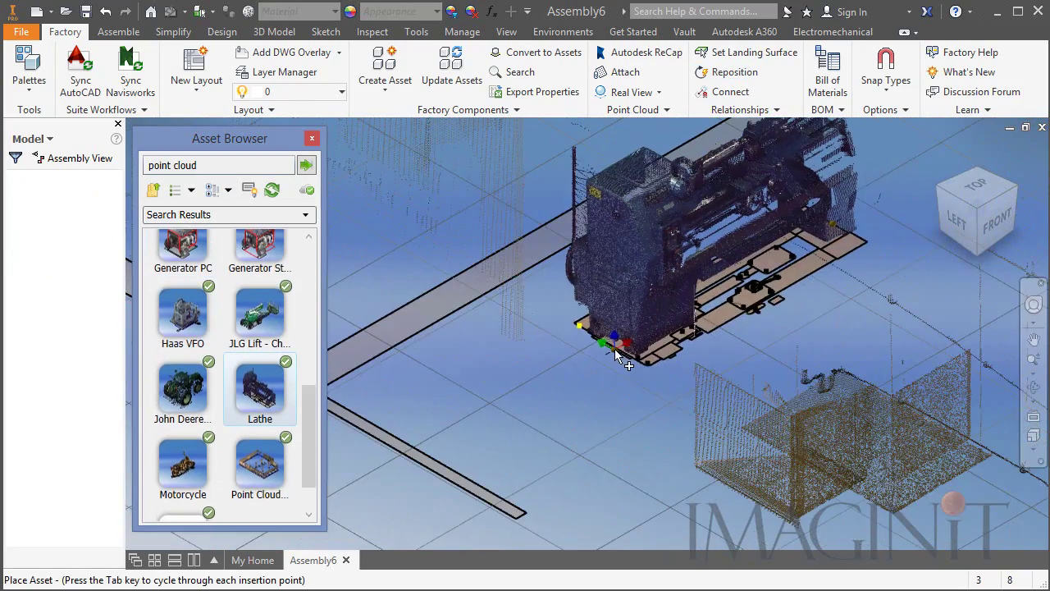
pyautogui.moveTo(784, 338); pyautogui.dragTo(652, 449, button='middle')
pyautogui.rightClick(708, 411)
pyautogui.click(730, 421)
pyautogui.rightClick(730, 418)
pyautogui.click(752, 427)
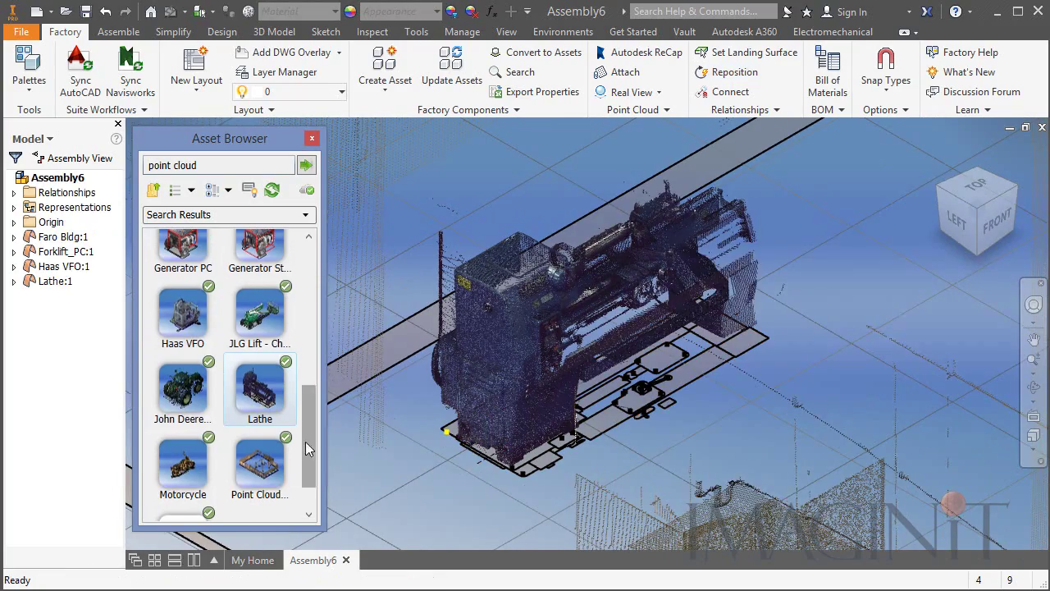
# Place a Drill Press asset beside the lathe along the wall and finish the placement.
pyautogui.moveTo(307, 442); pyautogui.dragTo(322, 392)
pyautogui.scroll(1, 322, 391)
pyautogui.moveTo(182, 300); pyautogui.dragTo(755, 484)
pyautogui.rightClick(808, 380)
pyautogui.click(824, 387)
pyautogui.rightClick(823, 381)
pyautogui.click(850, 392)
# Place a Ford F150 asset on the open floor outside the building wall and finish the placement.
pyautogui.scroll(-5, 708, 368)
pyautogui.moveTo(751, 459); pyautogui.dragTo(710, 346, button='middle')
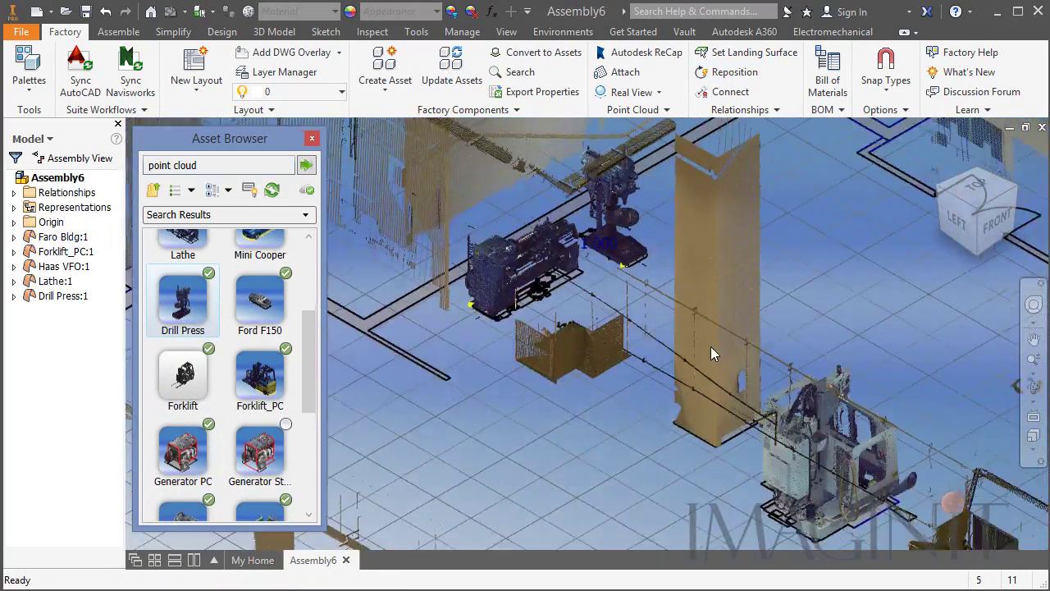
pyautogui.scroll(-4, 710, 346)
pyautogui.moveTo(828, 525); pyautogui.dragTo(739, 316, button='middle')
pyautogui.moveTo(817, 407); pyautogui.dragTo(673, 379, button='middle')
pyautogui.moveTo(260, 302); pyautogui.dragTo(666, 437)
pyautogui.scroll(5, 662, 435)
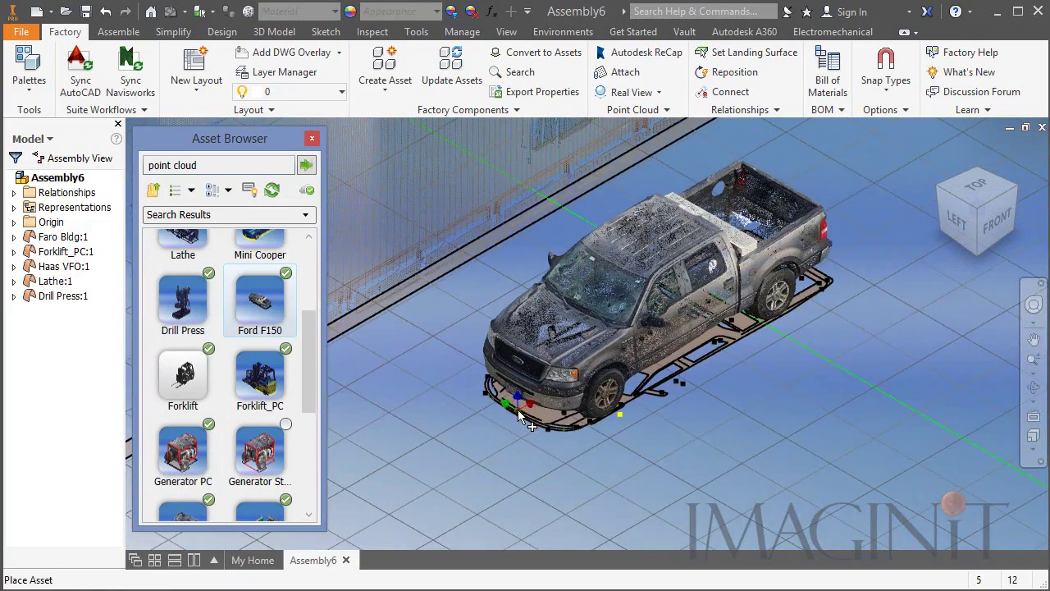
pyautogui.click(517, 410)
pyautogui.rightClick(731, 469)
pyautogui.click(770, 478)
# Place the Mini Cooper asset next to the Ford F150 and finish the placement.
pyautogui.scroll(3, 315, 380)
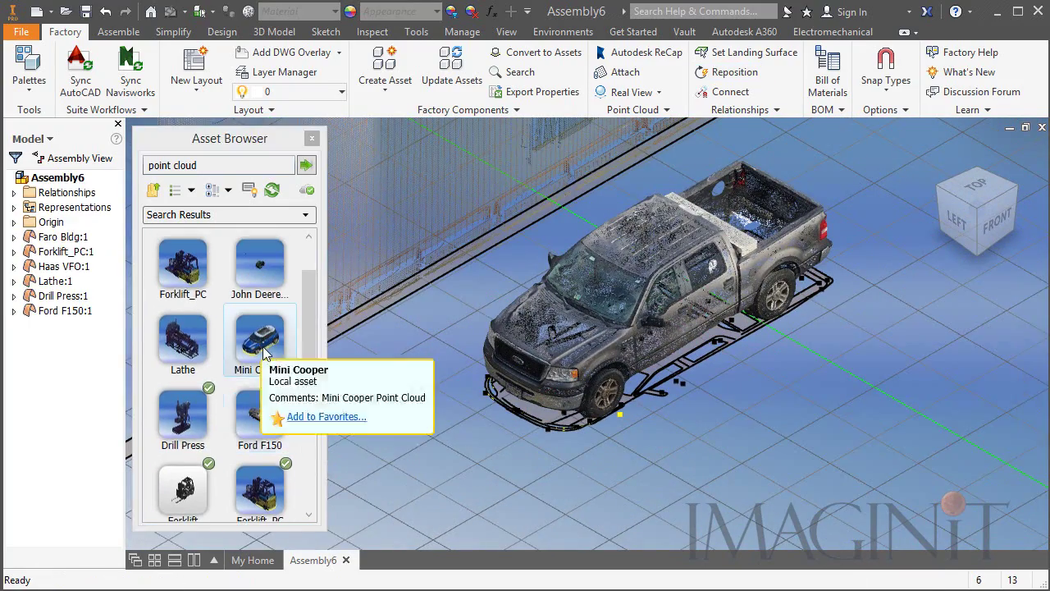
pyautogui.moveTo(260, 336); pyautogui.dragTo(619, 389)
pyautogui.rightClick(724, 434)
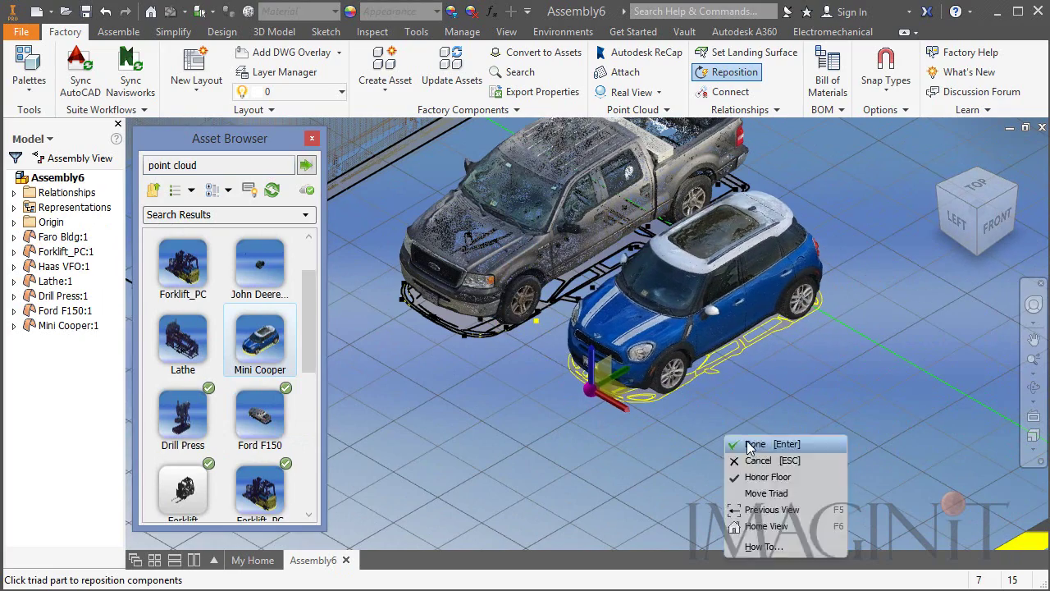
pyautogui.click(749, 446)
pyautogui.rightClick(763, 476)
pyautogui.click(776, 485)
# Save the factory layout assembly as Sample.iam in the Point Clouds folder, replacing the existing file.
pyautogui.scroll(-6, 780, 490)
pyautogui.moveTo(663, 497); pyautogui.dragTo(697, 522, button='middle')
pyautogui.click(83, 13)
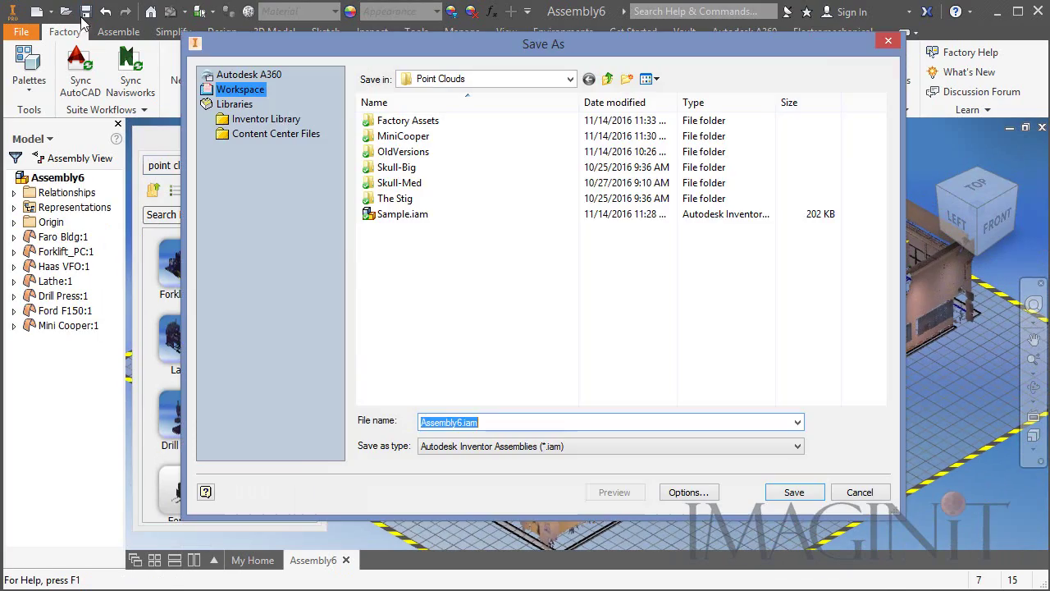
pyautogui.click(793, 492)
pyautogui.click(741, 389)
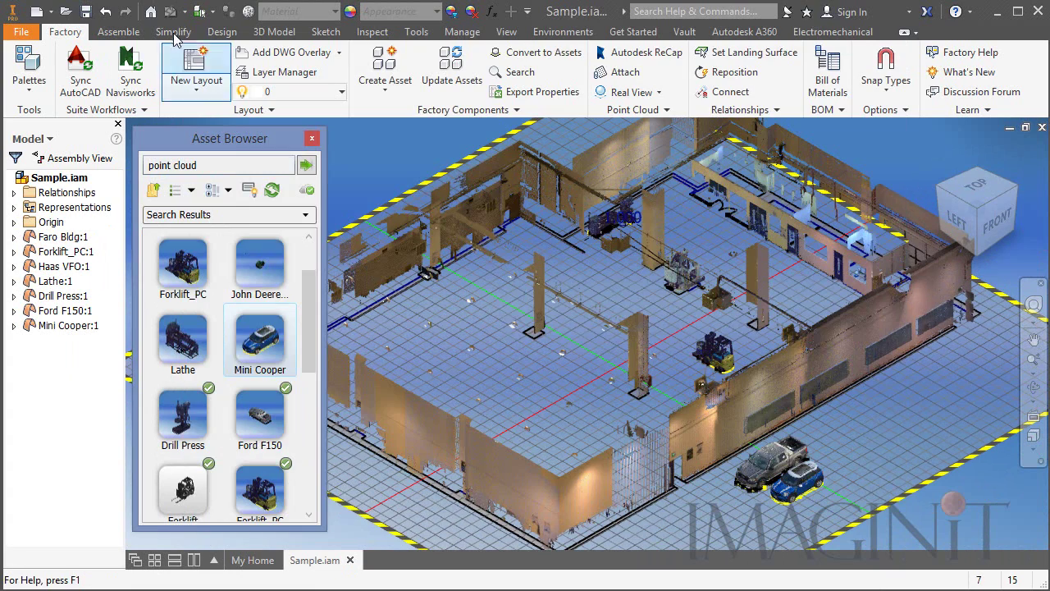
# Create a new drawing and place a base plan view of the saved assembly at 1/100 scale.
pyautogui.click(37, 12)
pyautogui.doubleClick(577, 394)
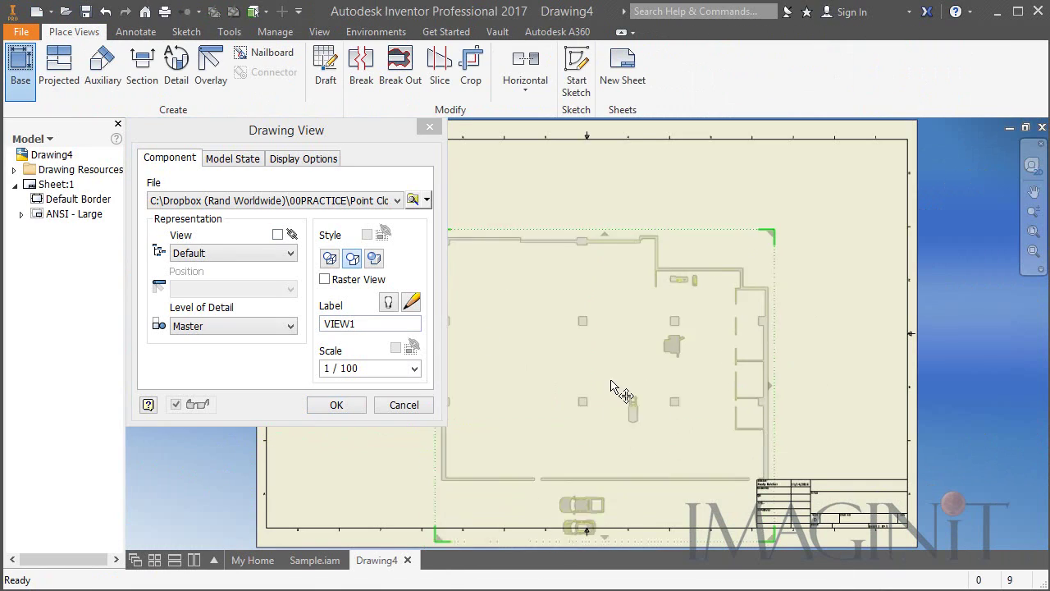
pyautogui.click(348, 408)
pyautogui.moveTo(617, 417); pyautogui.dragTo(574, 419, button='middle')
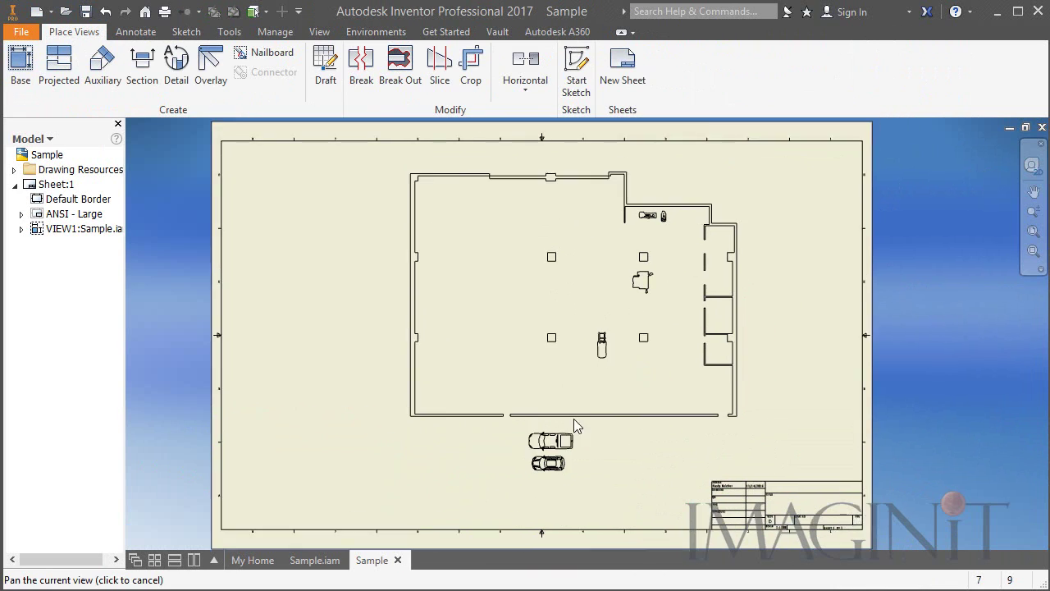
# Get the model sketches for all seven components of Sample.iam in the plan view.
pyautogui.scroll(-5, 561, 463)
pyautogui.moveTo(576, 484); pyautogui.dragTo(609, 410, button='middle')
pyautogui.scroll(4, 695, 369)
pyautogui.scroll(-1, 733, 343)
pyautogui.moveTo(737, 283); pyautogui.dragTo(627, 445, button='middle')
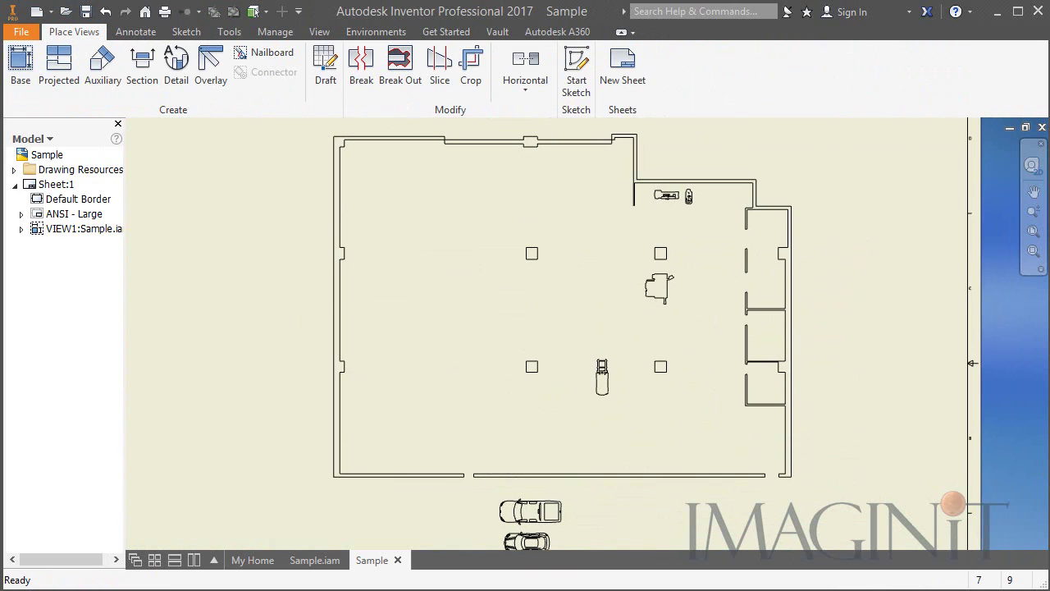
pyautogui.rightClick(88, 361)
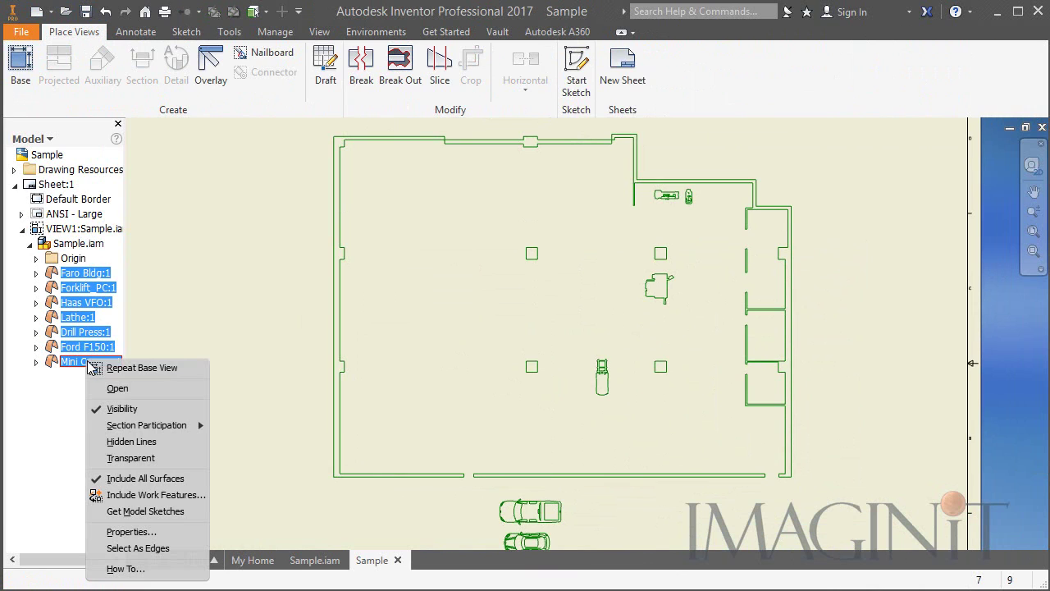
pyautogui.click(150, 509)
# Shift the plan view toward the sheet's left side and place a parts list of the view in the free space beside it.
pyautogui.scroll(3, 670, 457)
pyautogui.moveTo(722, 426); pyautogui.dragTo(648, 369, button='middle')
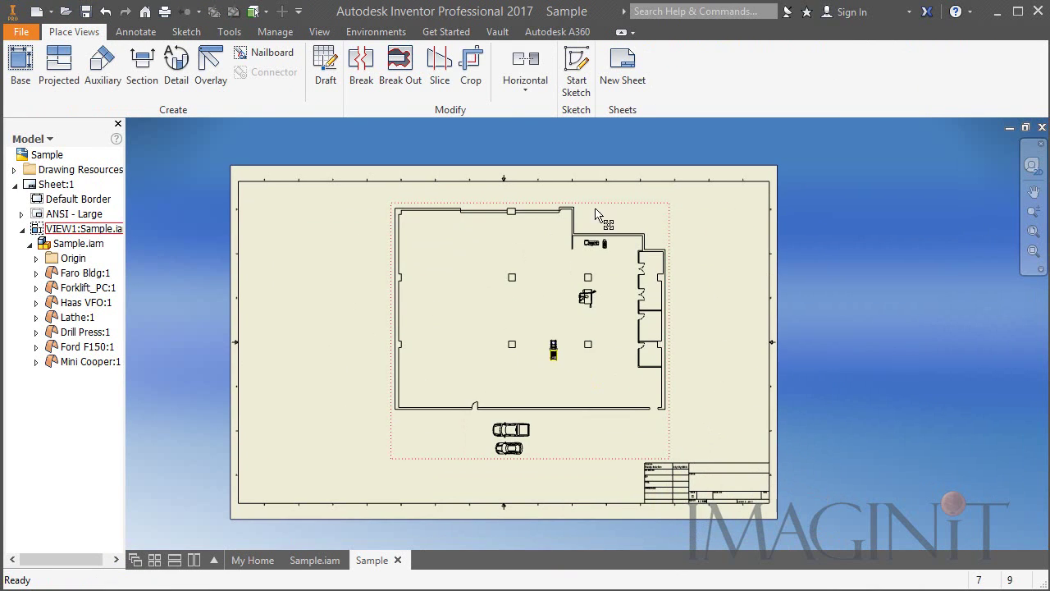
pyautogui.moveTo(522, 214); pyautogui.dragTo(521, 215)
pyautogui.click(127, 34)
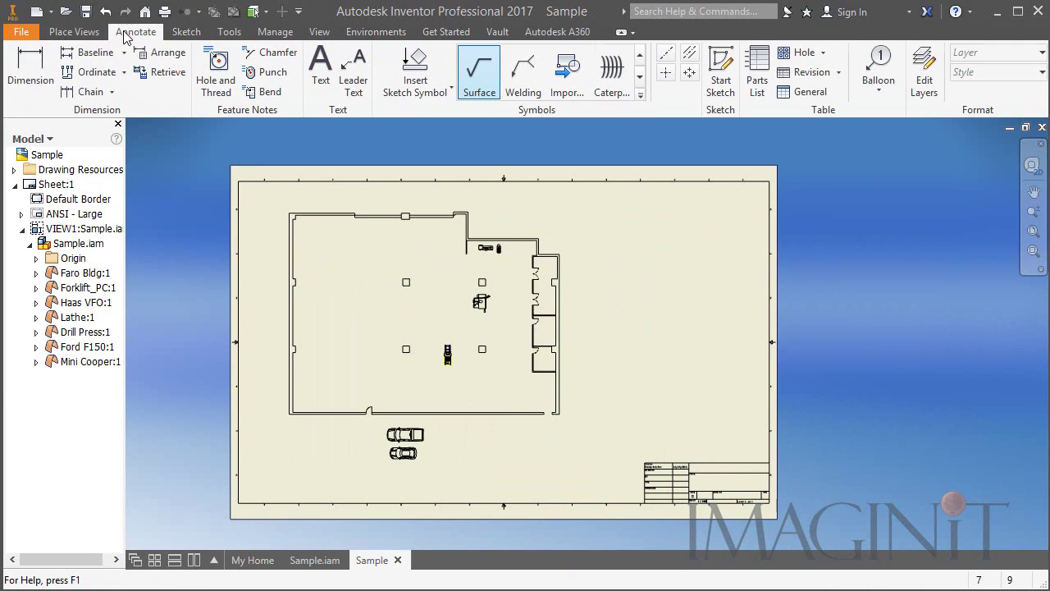
pyautogui.click(754, 65)
pyautogui.click(476, 238)
pyautogui.click(141, 379)
pyautogui.click(155, 289)
pyautogui.click(697, 252)
pyautogui.scroll(-8, 656, 266)
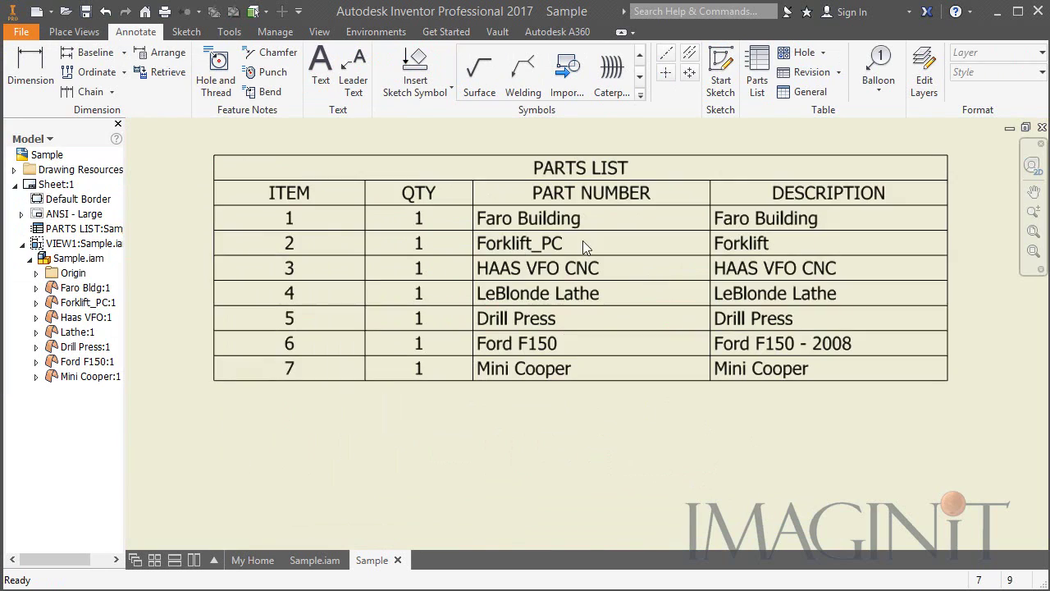
# Attach item balloons to the building wall, the lathe and the drill press in the plan view.
pyautogui.scroll(7, 704, 406)
pyautogui.moveTo(605, 410); pyautogui.dragTo(717, 285, button='middle')
pyautogui.click(880, 69)
pyautogui.scroll(-6, 597, 216)
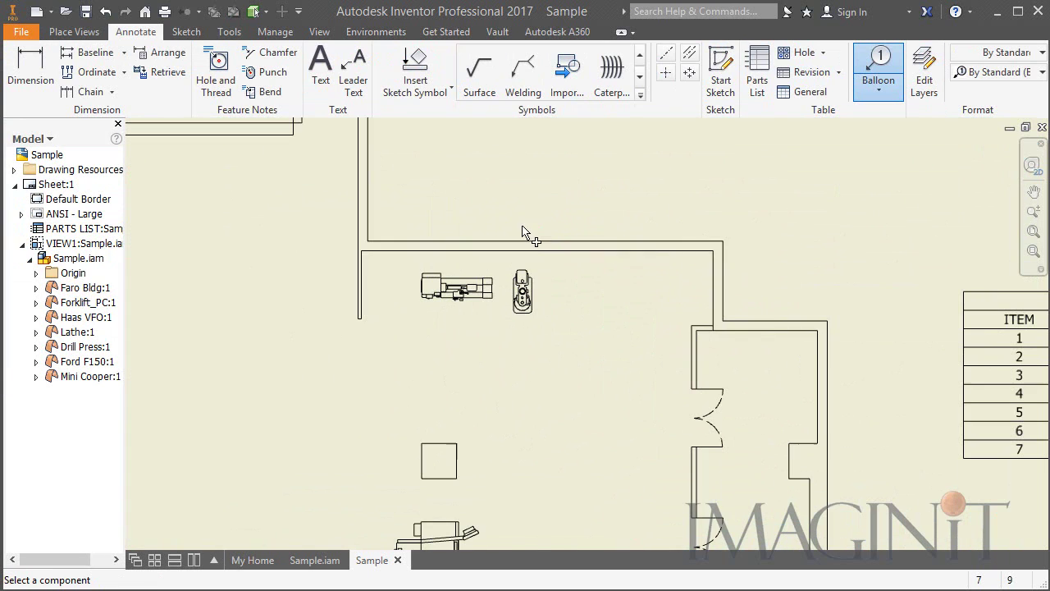
pyautogui.press('Return')
pyautogui.press('Return')
# Attach item balloons to the Haas VFO machine and the forklift inside the building.
pyautogui.scroll(3, 576, 358)
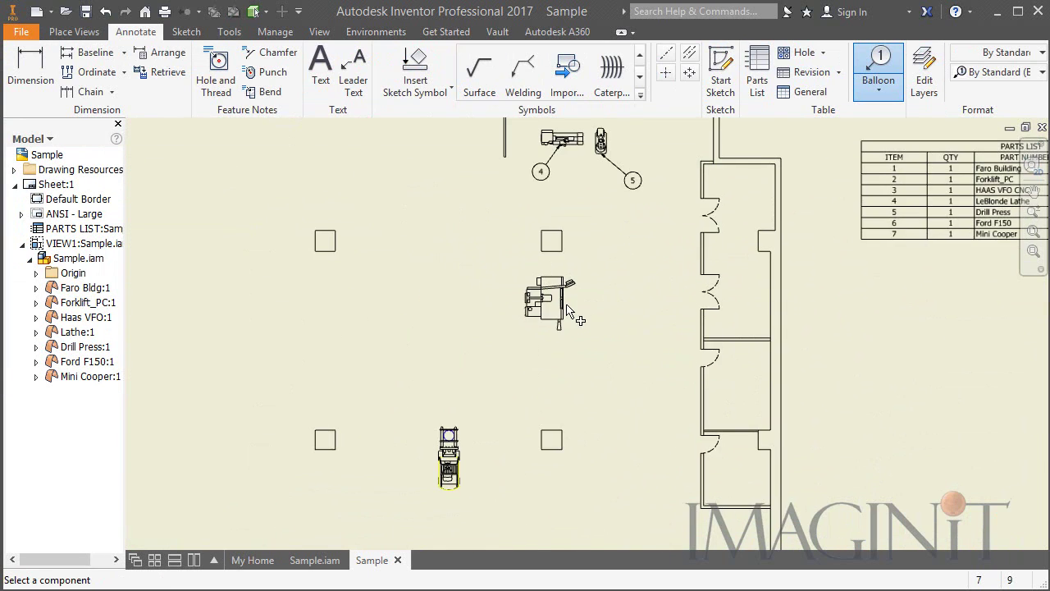
pyautogui.click(565, 305)
pyautogui.click(598, 324)
pyautogui.scroll(-4, 532, 361)
pyautogui.click(500, 359)
pyautogui.click(536, 330)
# Attach item balloons to the Mini Cooper and the Ford F150, and finish ballooning.
pyautogui.scroll(-4, 544, 356)
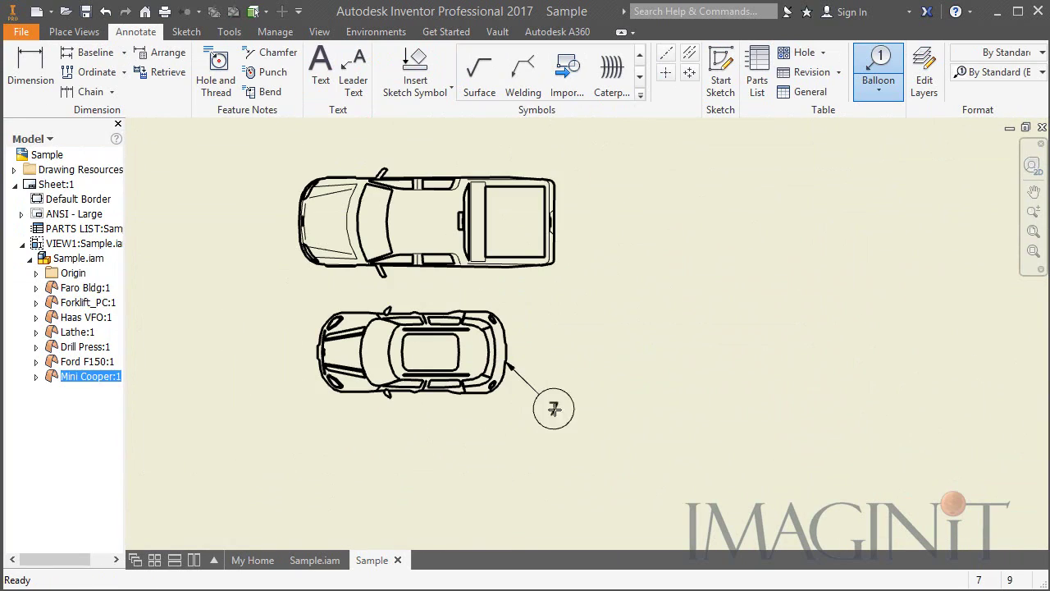
pyautogui.press('Return')
pyautogui.scroll(-3, 703, 282)
pyautogui.press('Escape')
# In the Sample.iam assembly, place a Generator PC asset in the Ford F150's bed, raising it about 37 in.
pyautogui.scroll(-3, 703, 281)
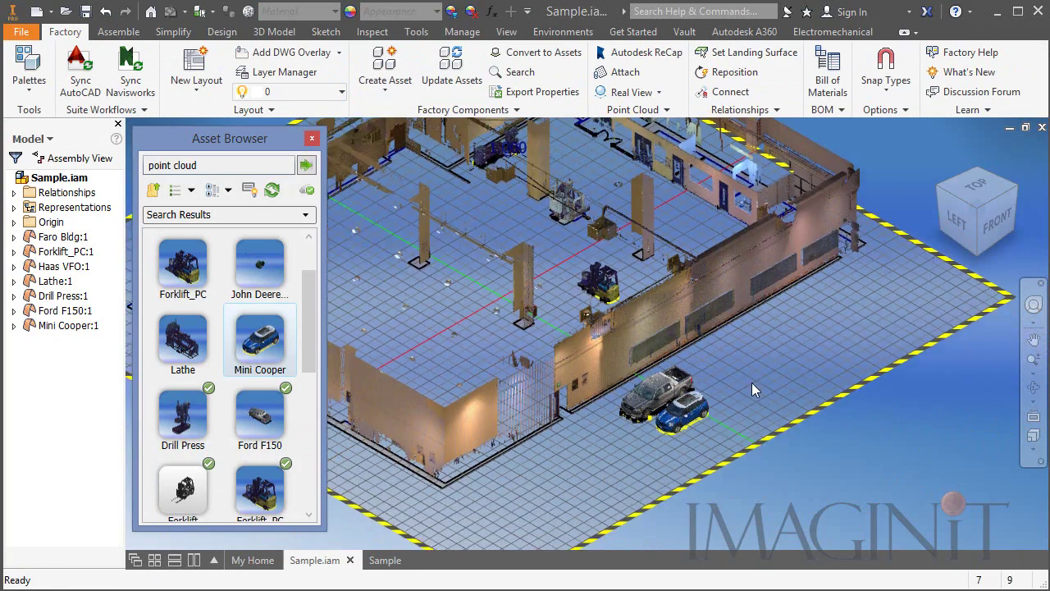
pyautogui.scroll(5, 752, 382)
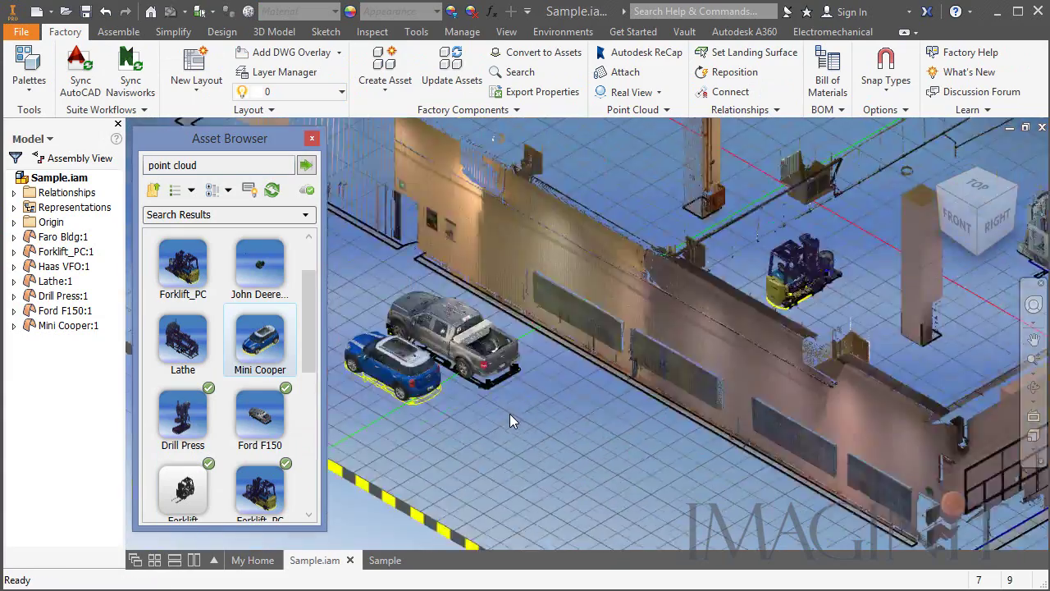
pyautogui.scroll(-5, 310, 427)
pyautogui.click(183, 289)
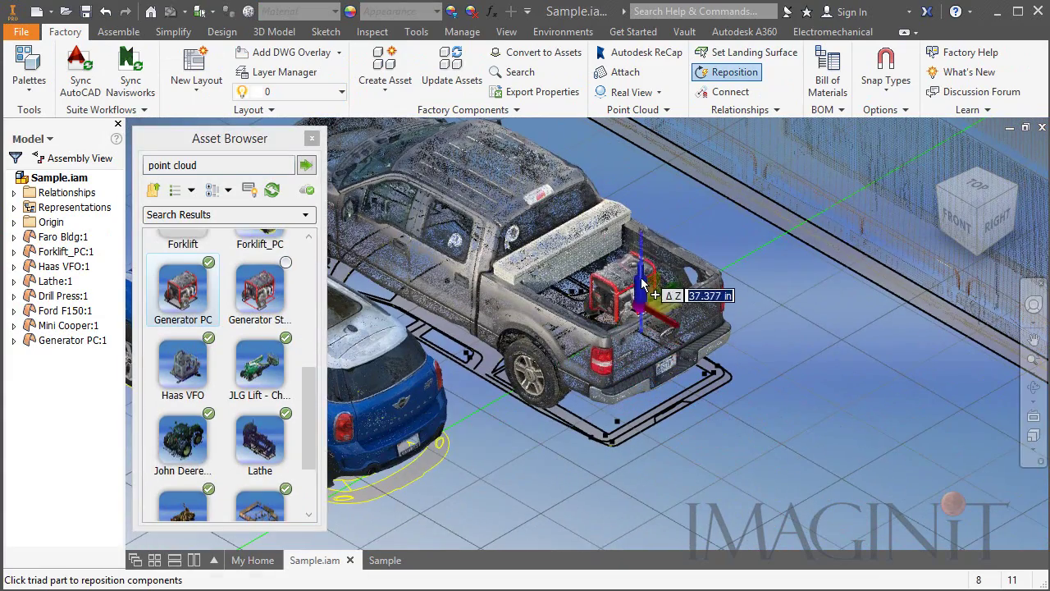
pyautogui.press('Escape')
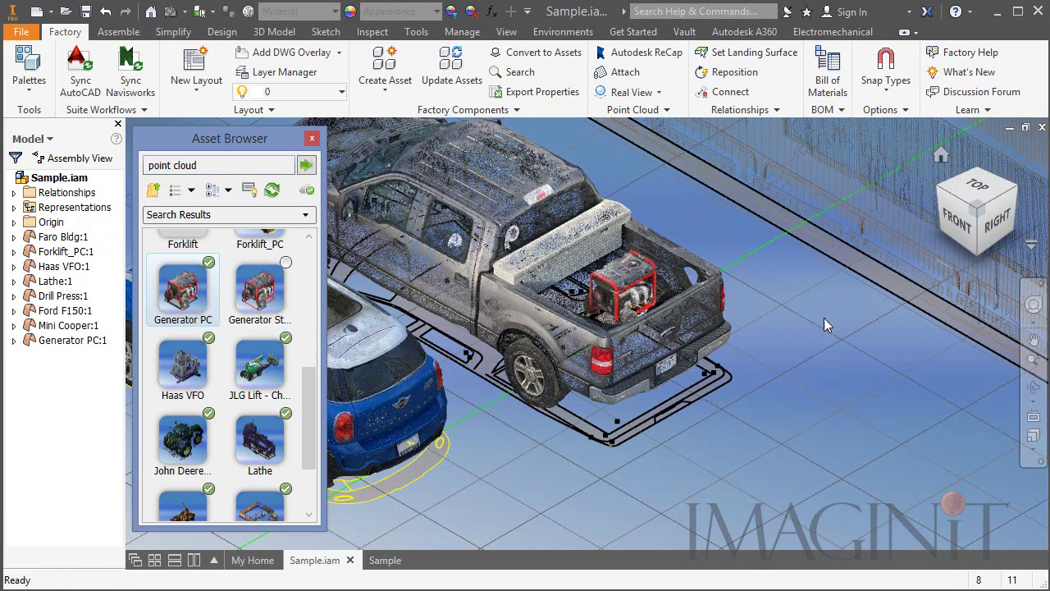
# Return to the Sample drawing and attach an item balloon to the generator in the truck bed.
pyautogui.click(385, 559)
pyautogui.scroll(3, 622, 329)
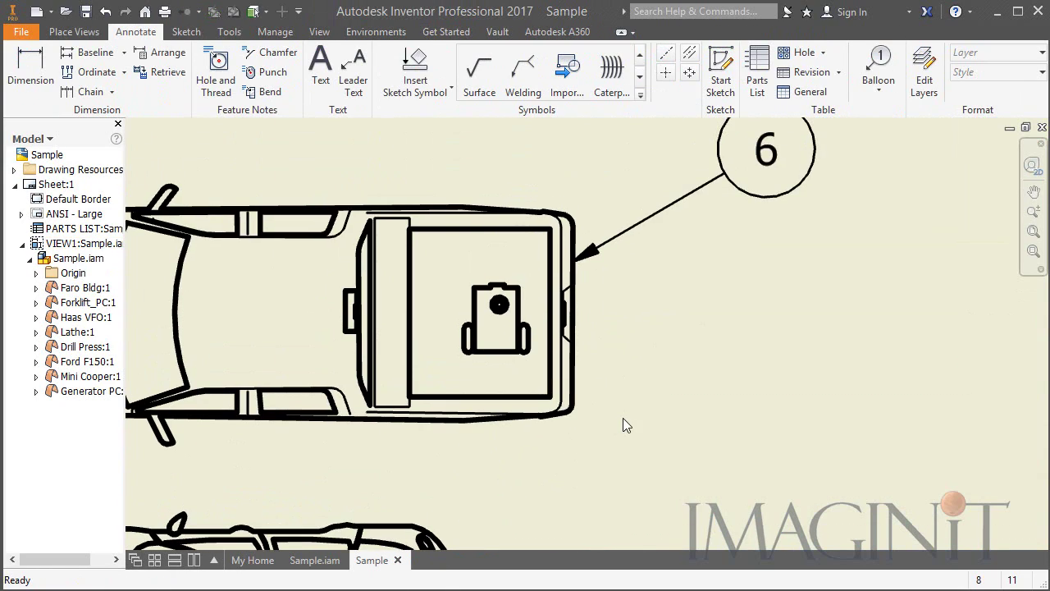
pyautogui.click(877, 74)
pyautogui.click(528, 355)
pyautogui.click(717, 465)
pyautogui.rightClick(818, 352)
pyautogui.click(829, 403)
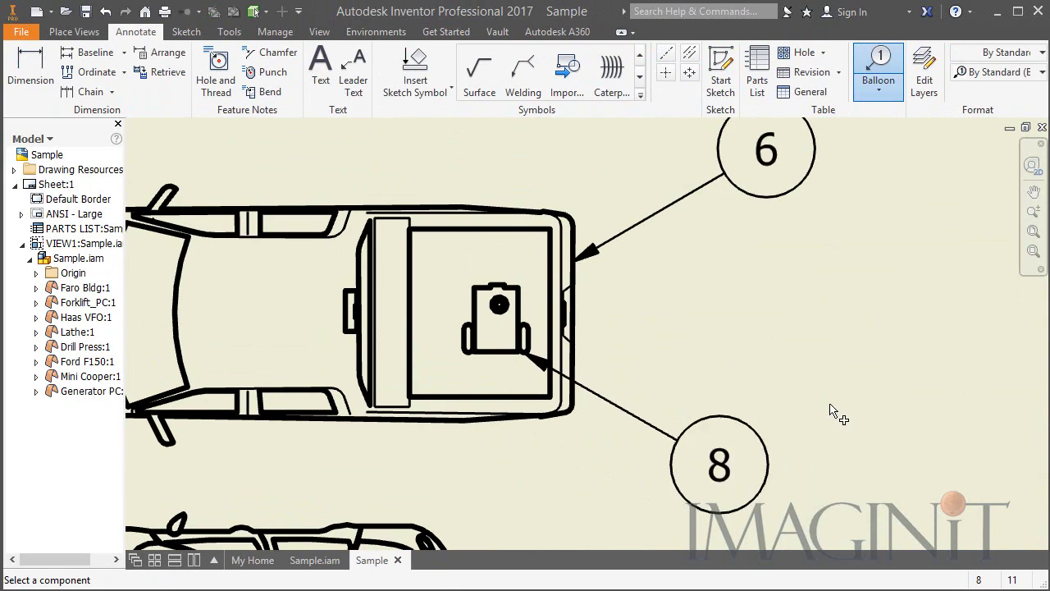
pyautogui.scroll(-5, 830, 400)
pyautogui.moveTo(833, 394); pyautogui.dragTo(557, 446, button='middle')
pyautogui.scroll(4, 767, 258)
pyautogui.press('Home')
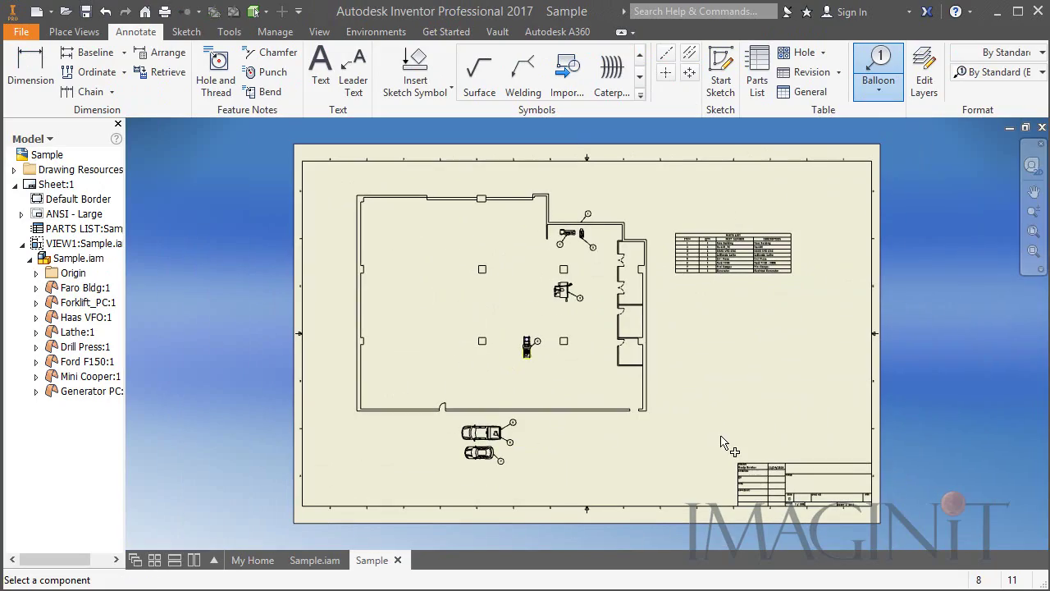